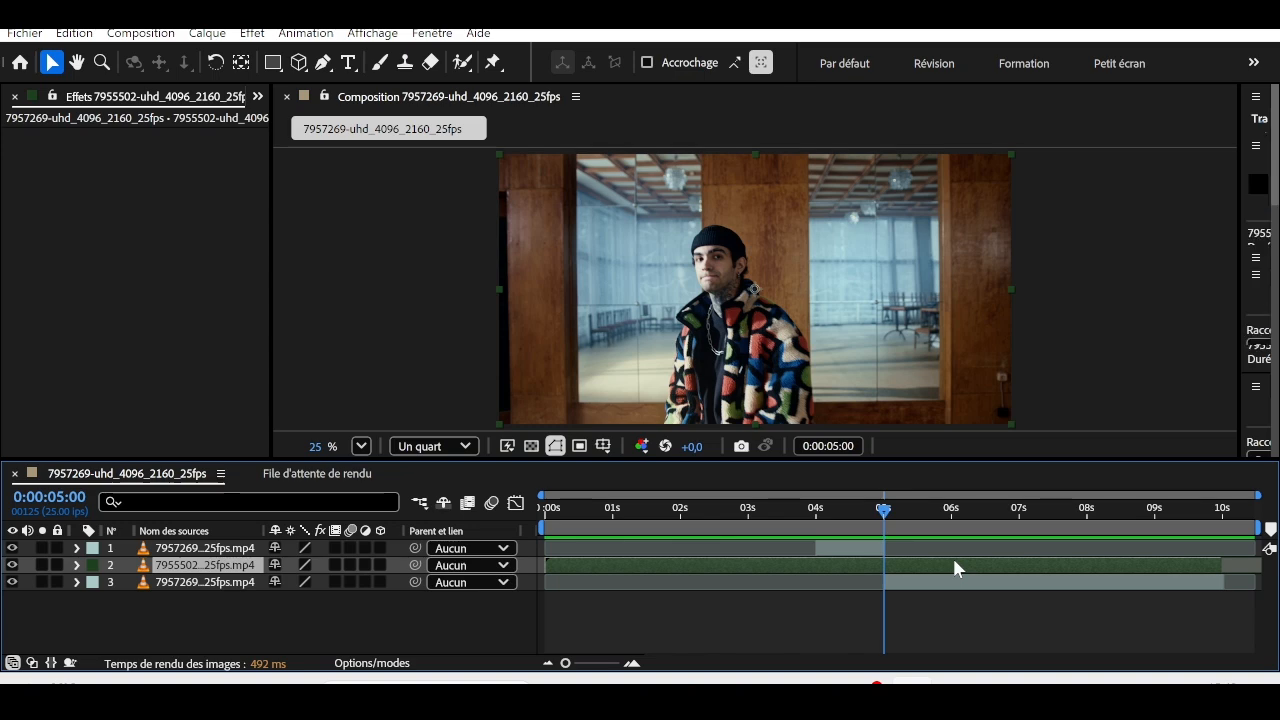
Trim the end of the 7955502 clip on the second layer to 0:00:05:00
key(alt+bracketright)
click(953, 558)
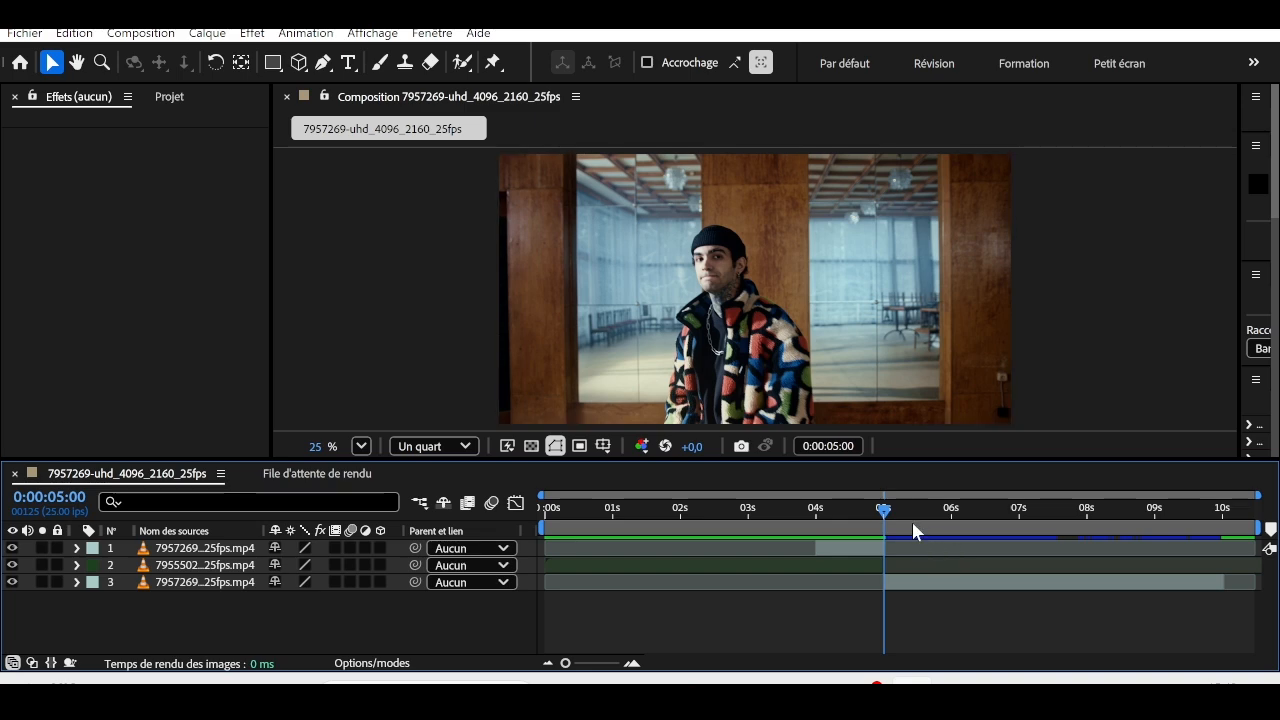
Move the current time back to about 4 seconds and give the short top clip a Fuchsia label
drag(882, 513, 814, 562)
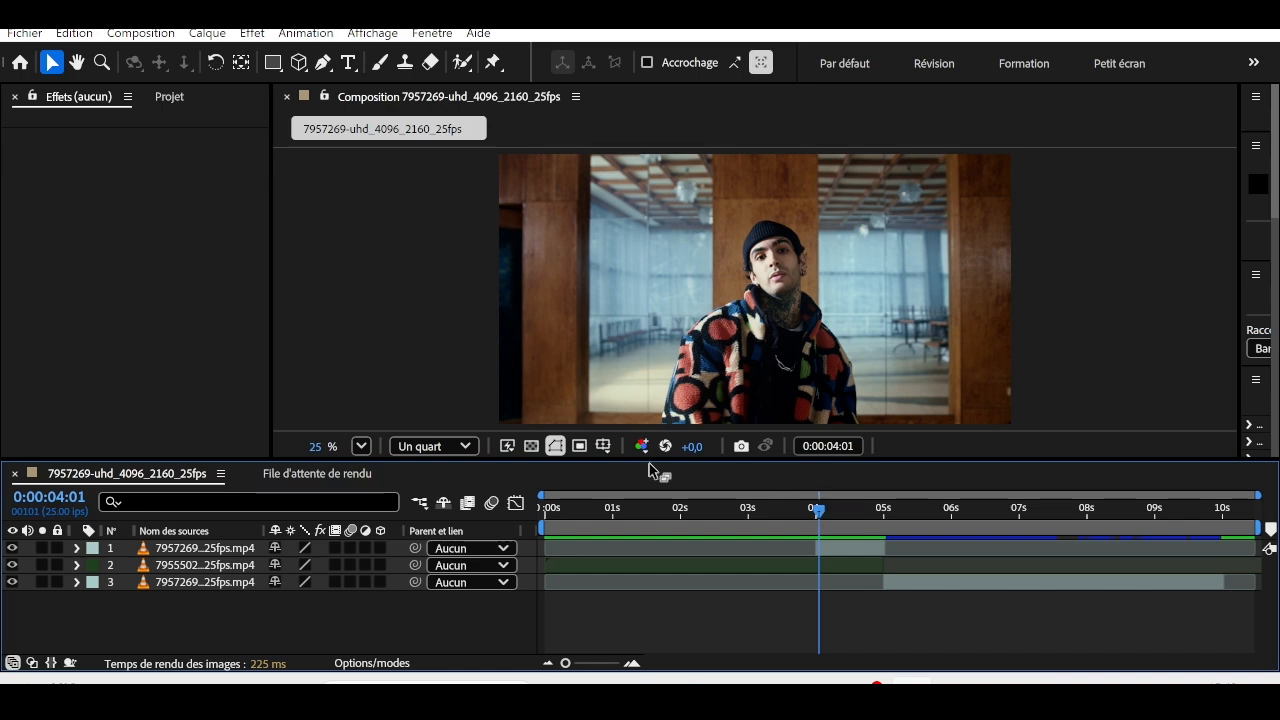
click(100, 549)
click(140, 455)
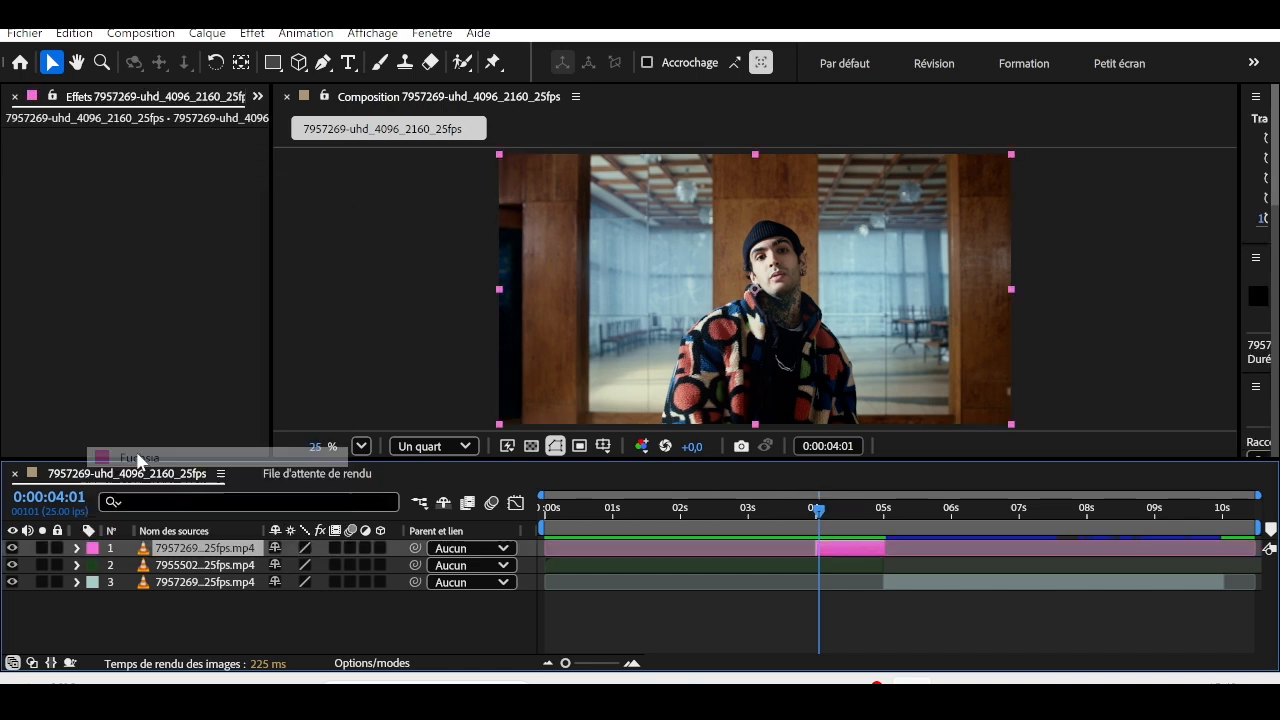
Open the top clip in its own layer view at 0:00:04:00 and paint a Roto Brush stroke over the man
double_click(825, 363)
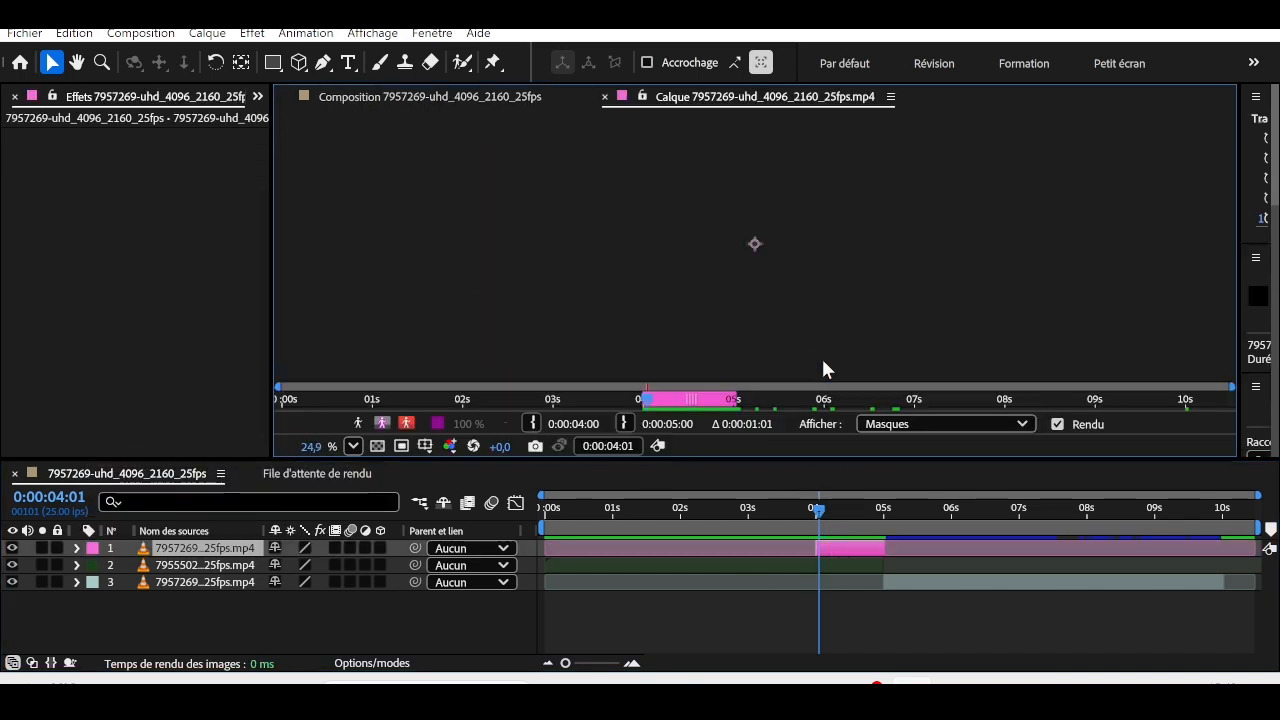
click(648, 401)
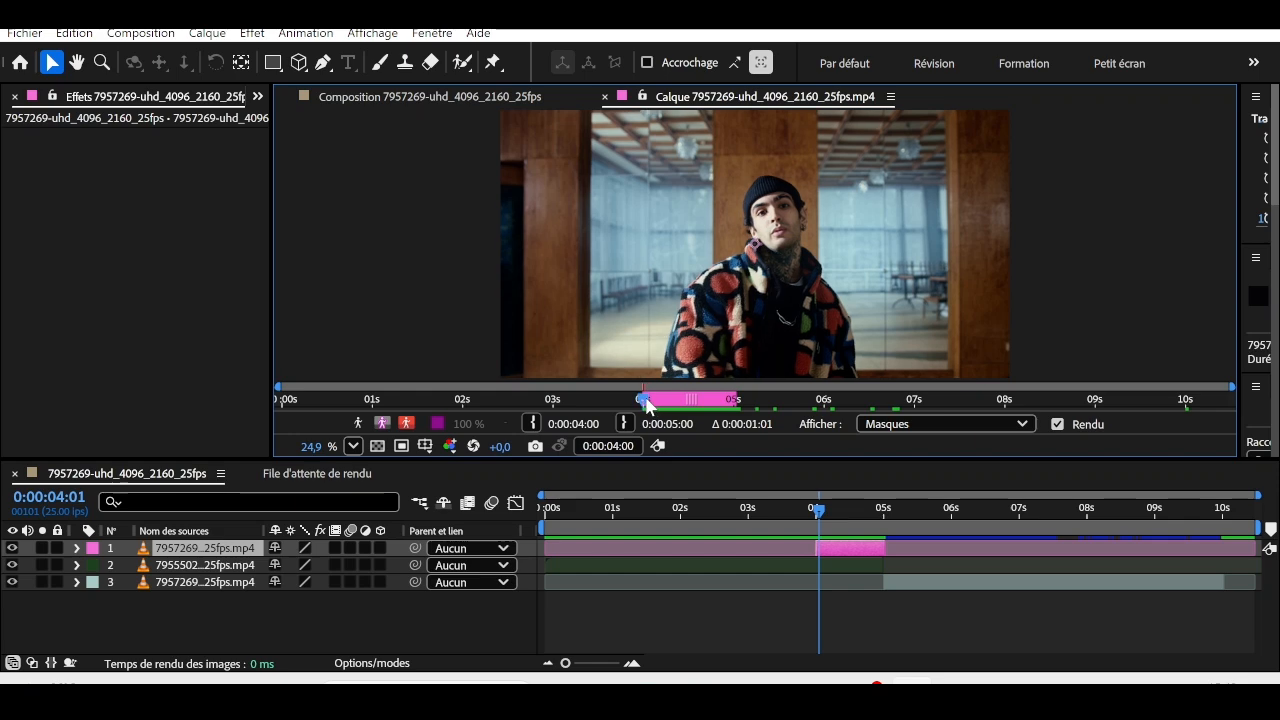
click(462, 62)
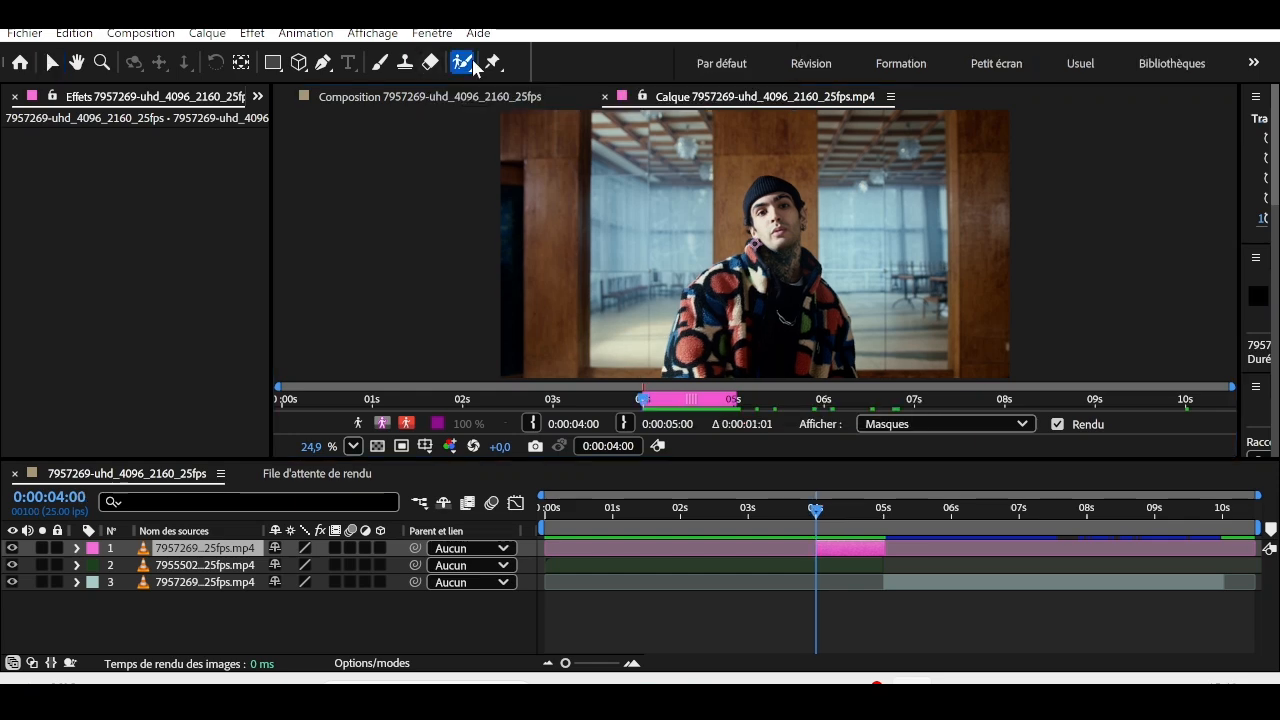
drag(756, 243, 782, 297)
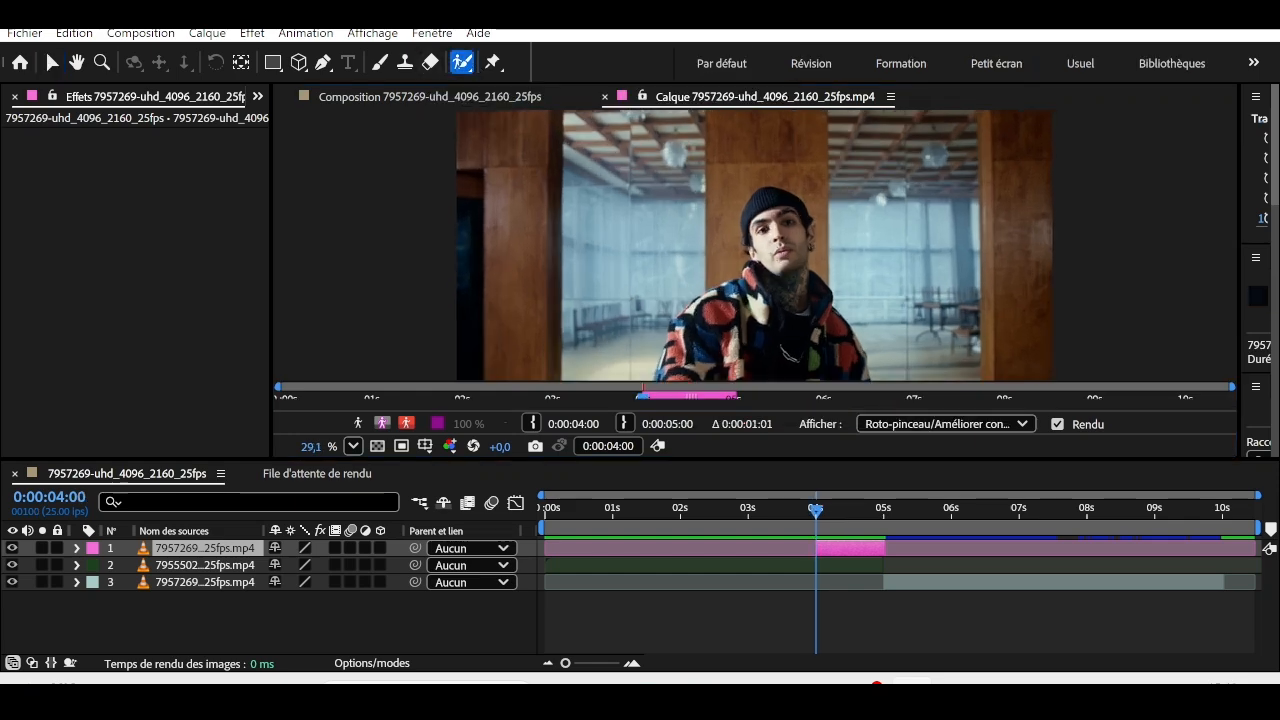
click(783, 298)
click(818, 422)
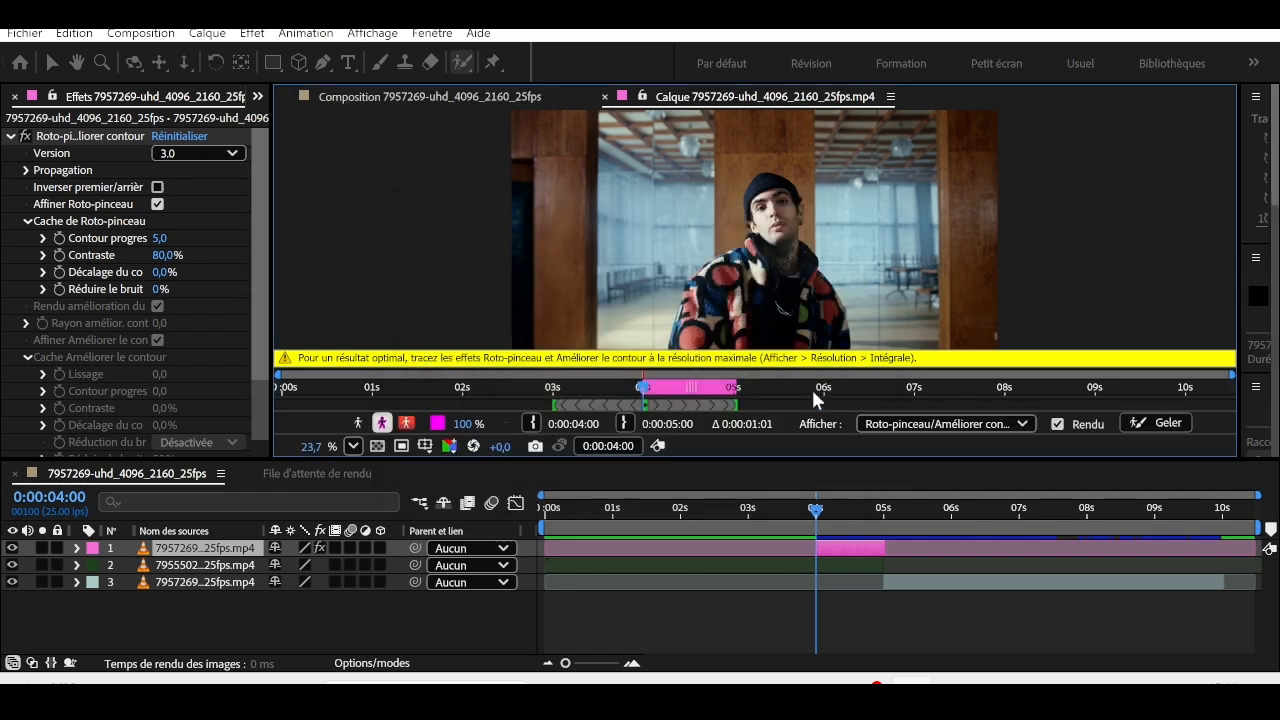
click(95, 136)
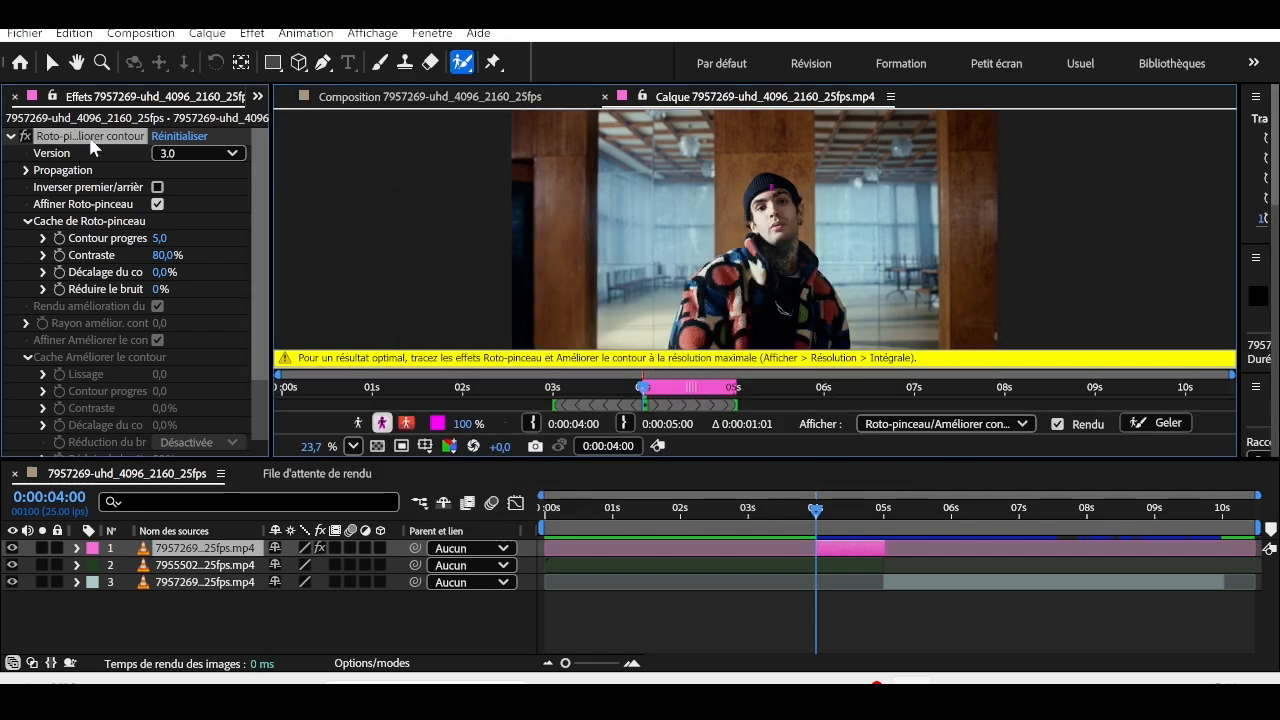
key(Delete)
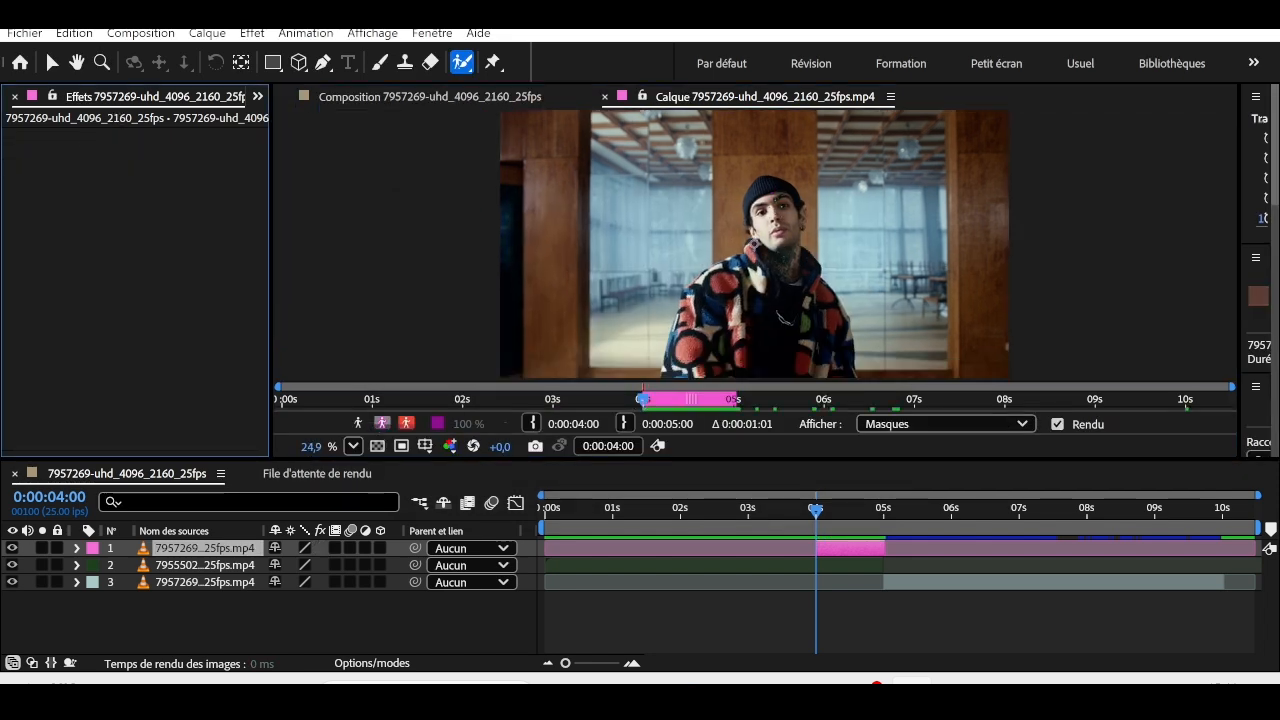
key(ctrl+z)
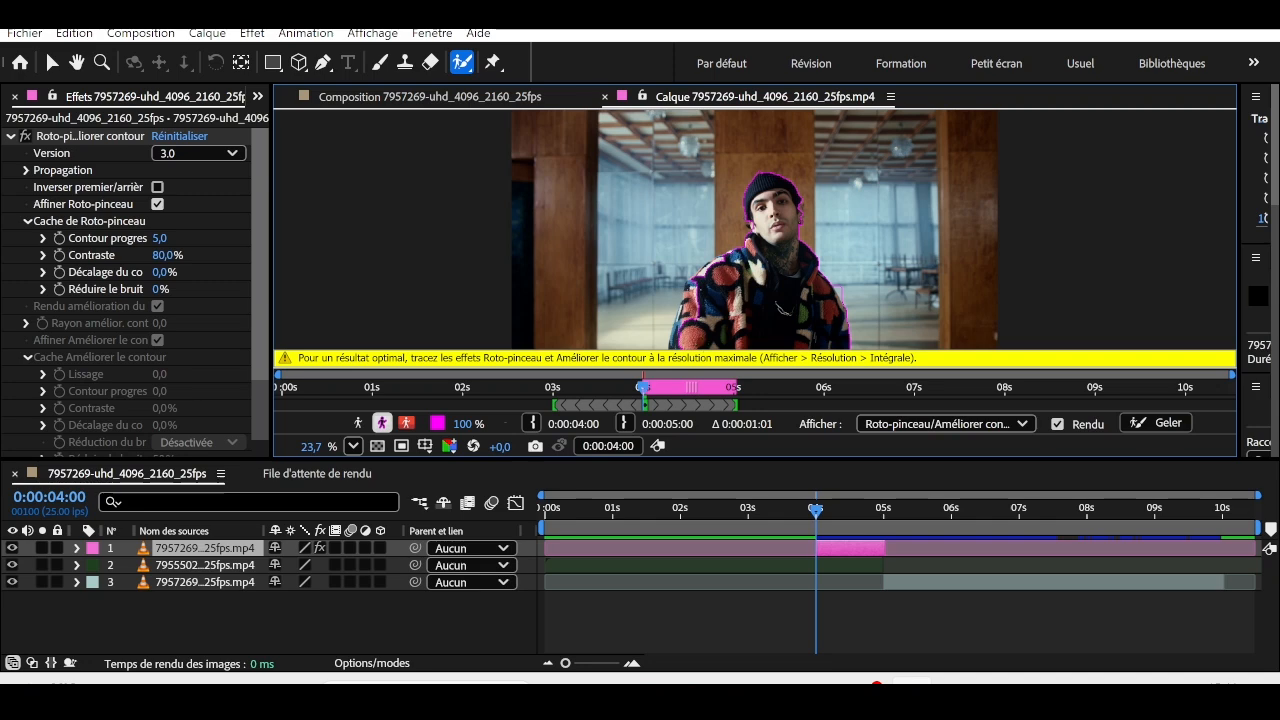
click(691, 281)
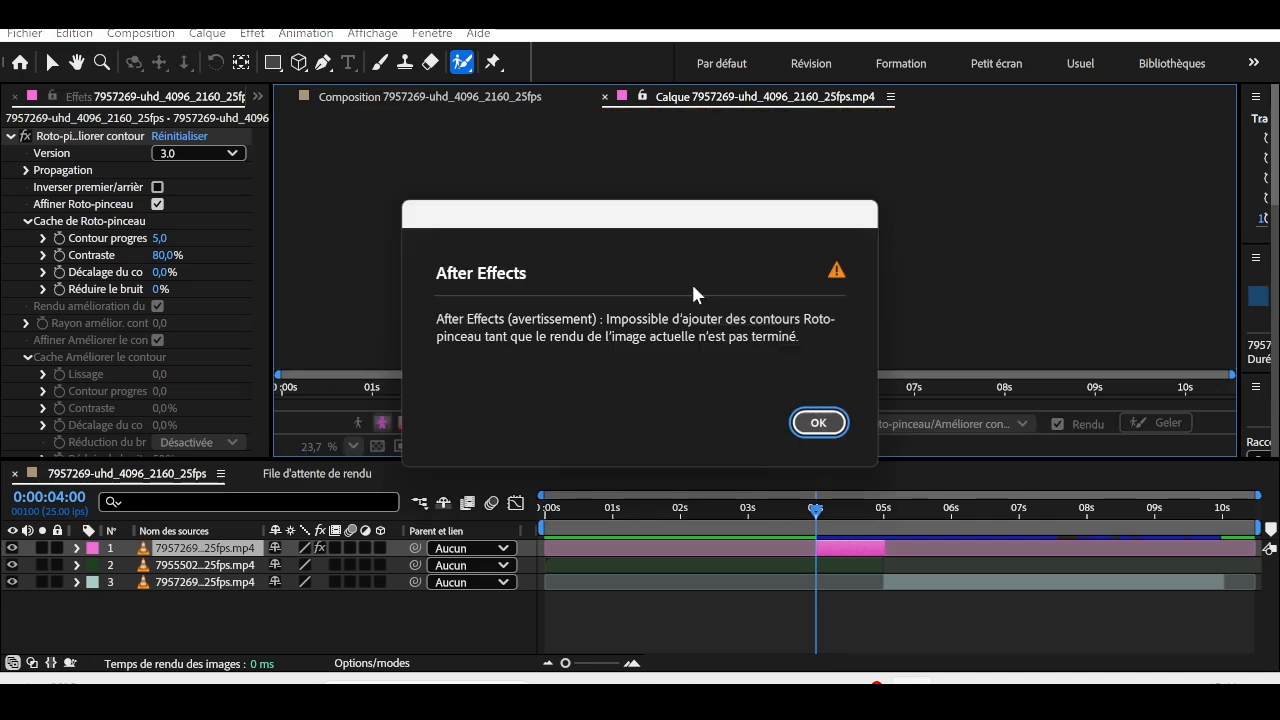
click(815, 422)
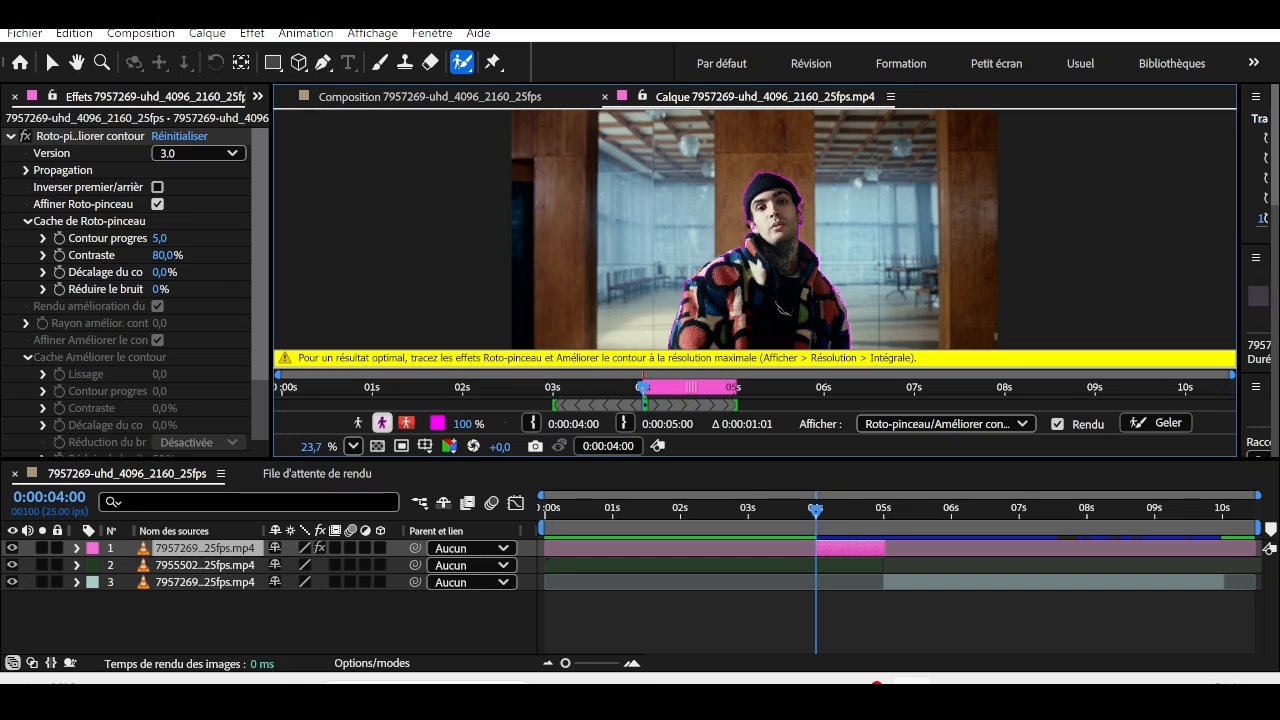
Show the man's cutout on black and shorten the Roto Brush span so it starts at the clip's 0:00:04:00 in-point
click(381, 424)
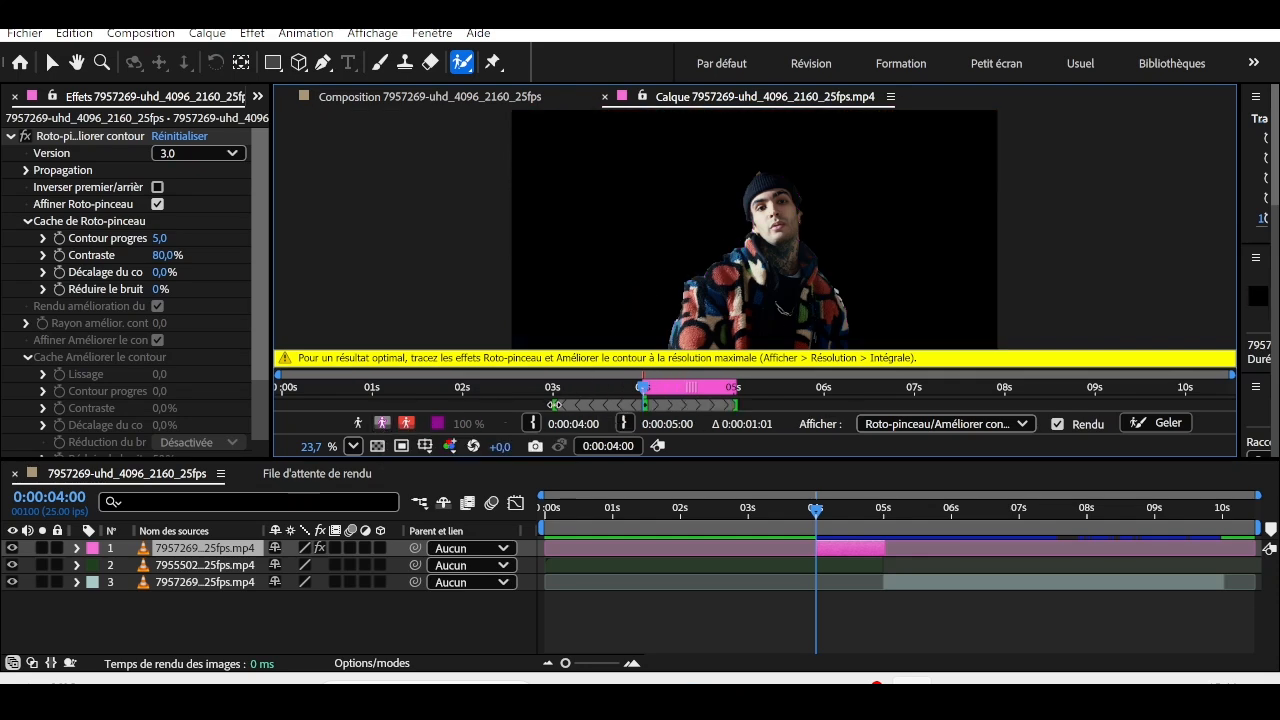
drag(555, 404, 583, 405)
mouse_move(598, 389)
mouse_down()
mouse_move(625, 390)
mouse_move(600, 405)
mouse_move(636, 403)
mouse_move(643, 385)
mouse_up()
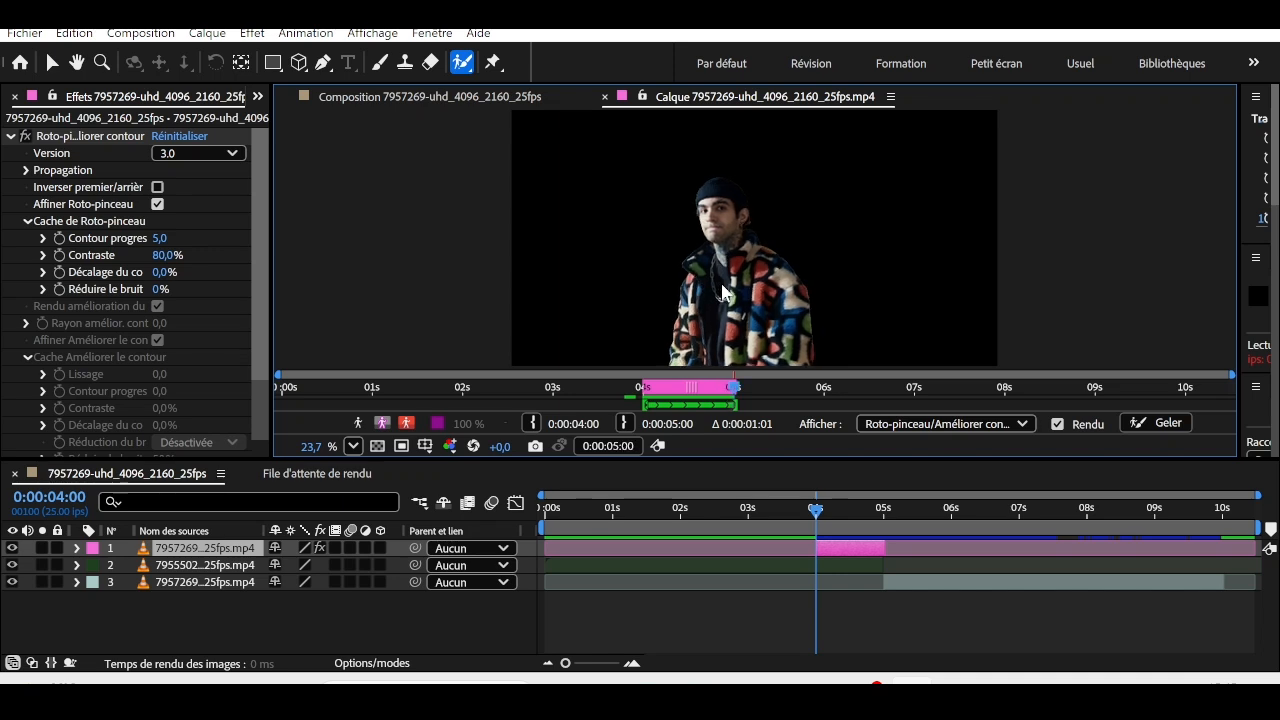
Finish previewing the propagated cutout and freeze the Roto Brush propagation
key(space)
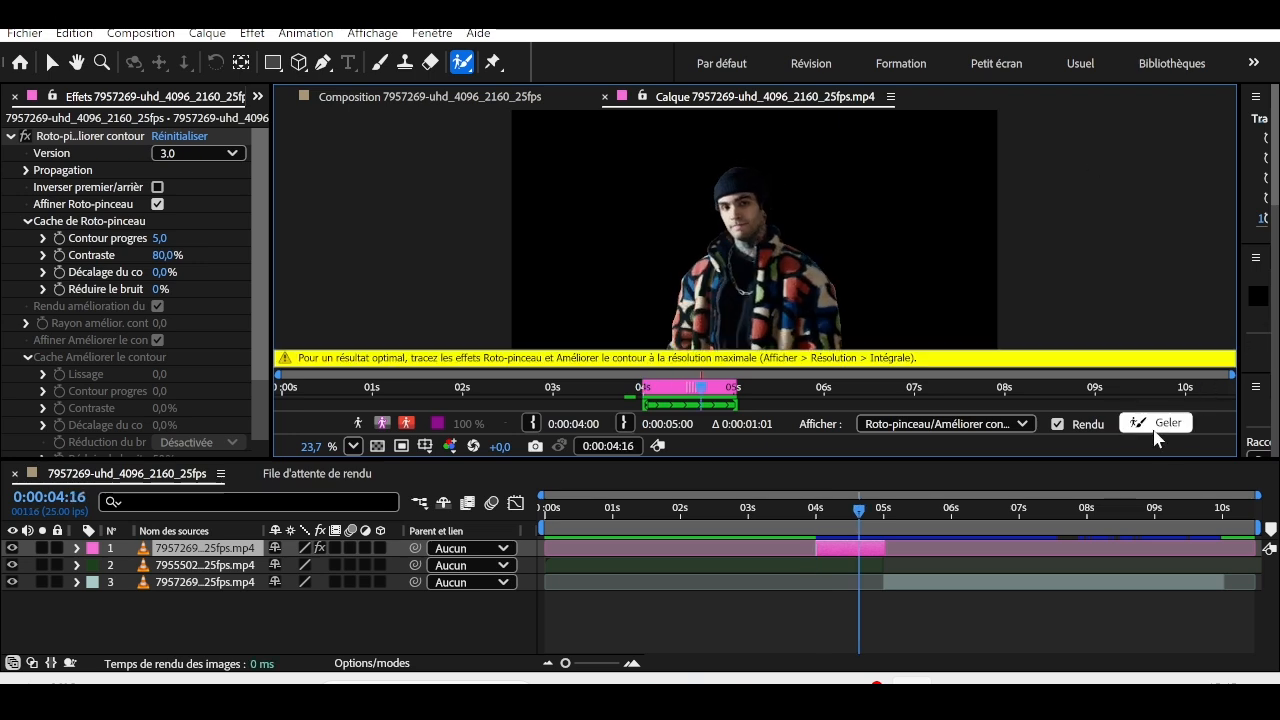
click(1157, 423)
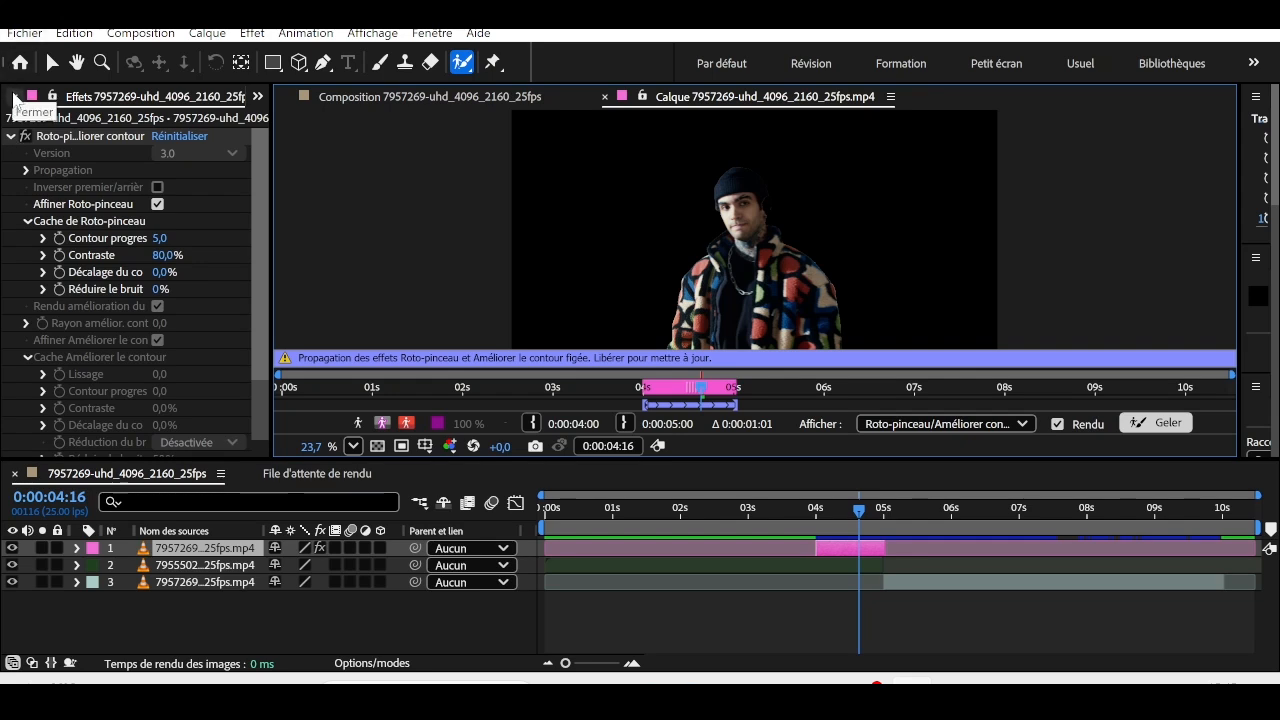
Close the effect controls and the clip's layer view, returning to the main composition with the Selection tool
click(14, 97)
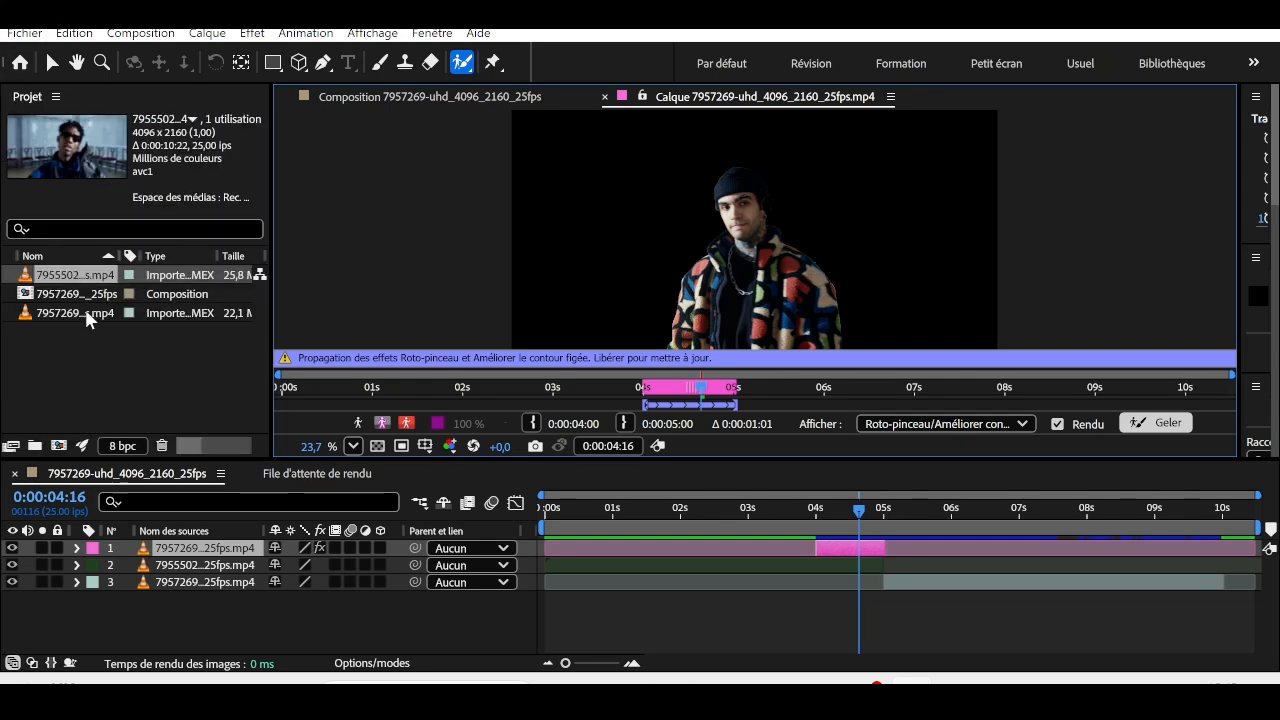
click(50, 64)
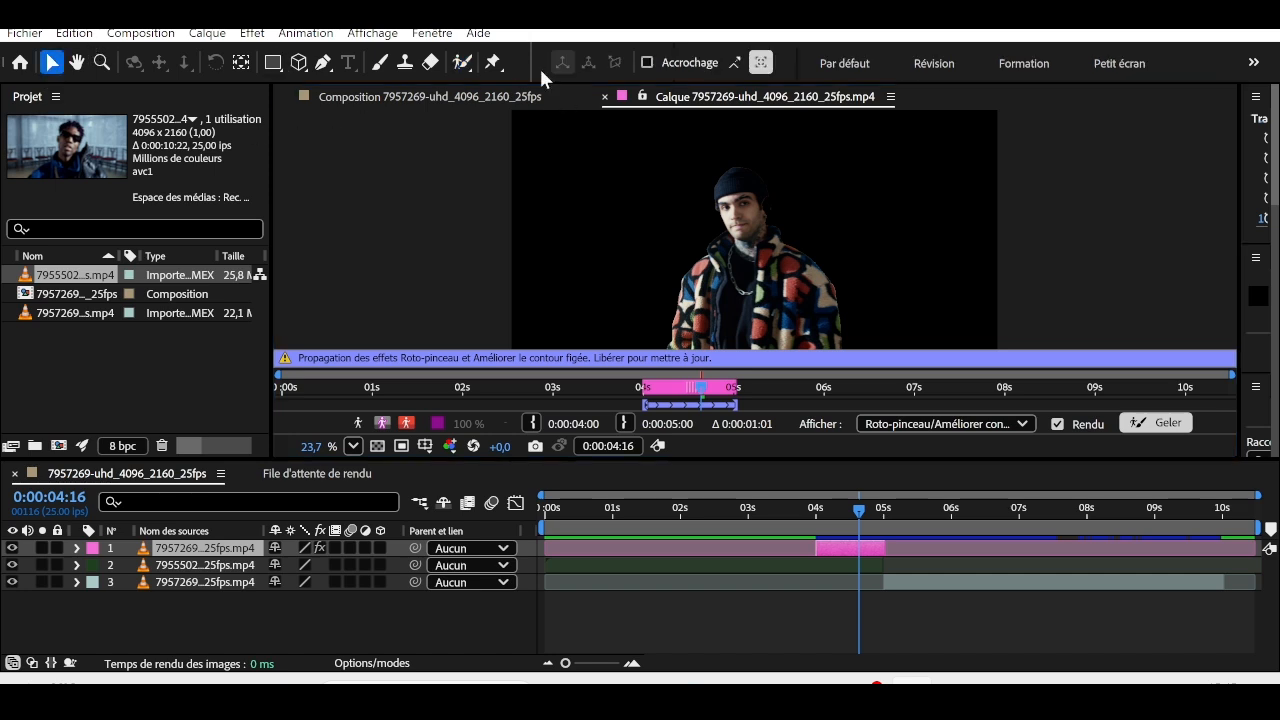
click(604, 96)
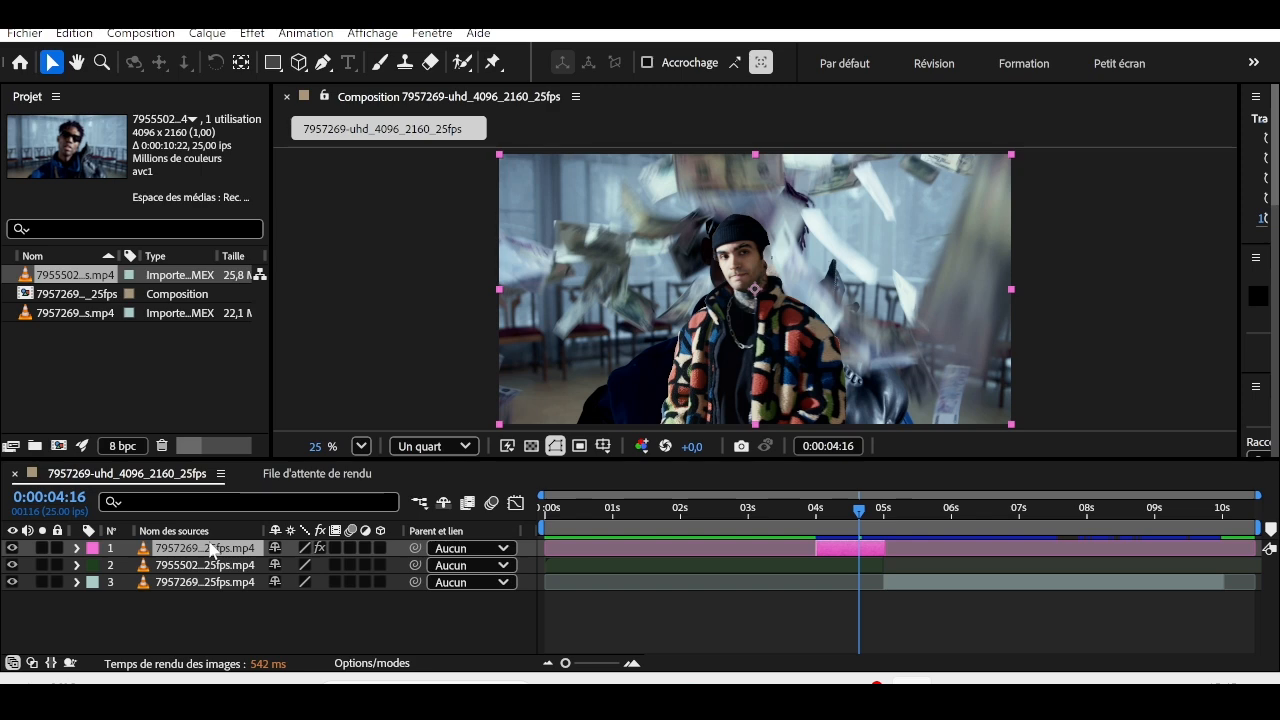
Rename the top cutout layer to "roto"
right_click(212, 549)
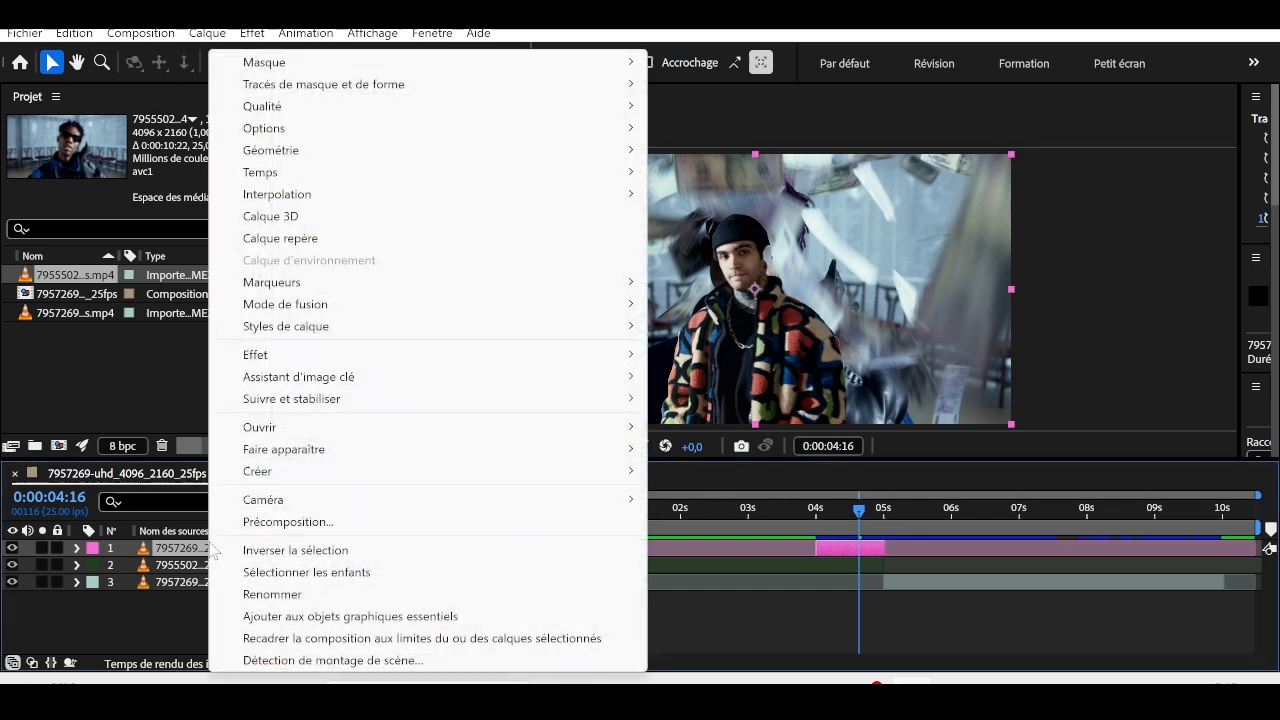
click(380, 592)
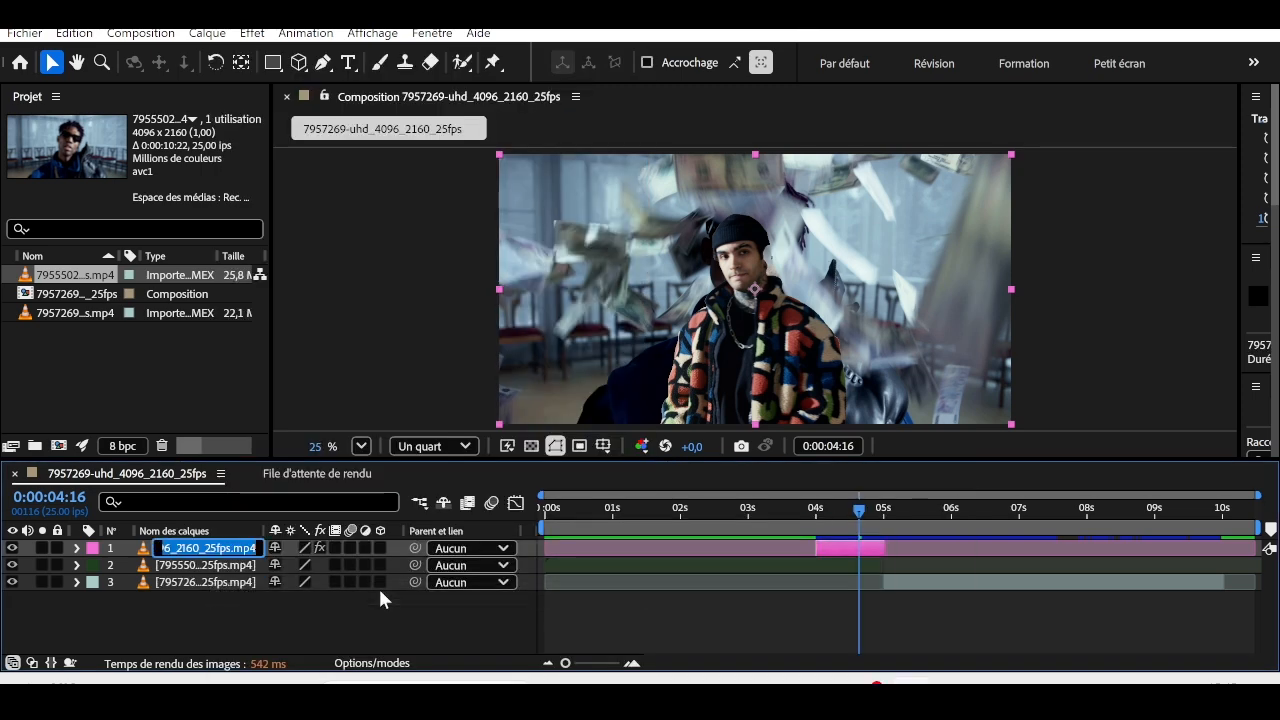
text(roto)
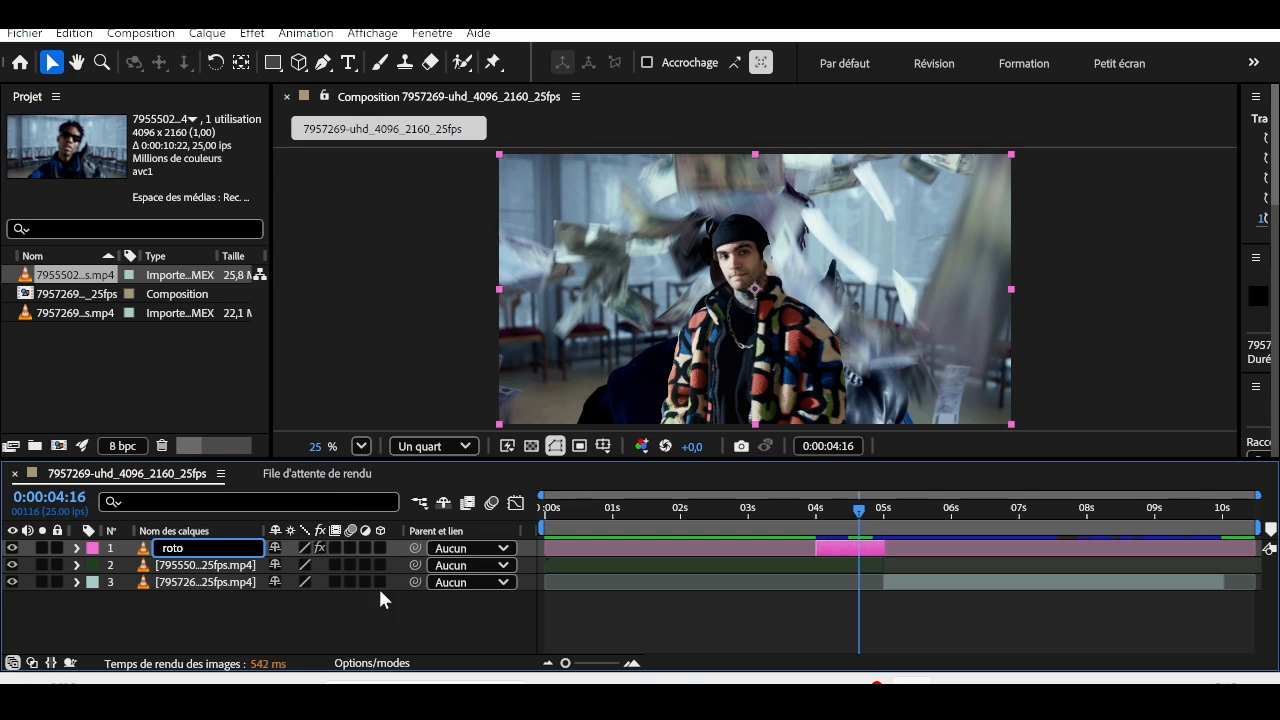
key(Return)
Precompose the roto layer as "roto - Comp 1", transferring all attributes and fitting the composition's duration to the selected layer
right_click(252, 549)
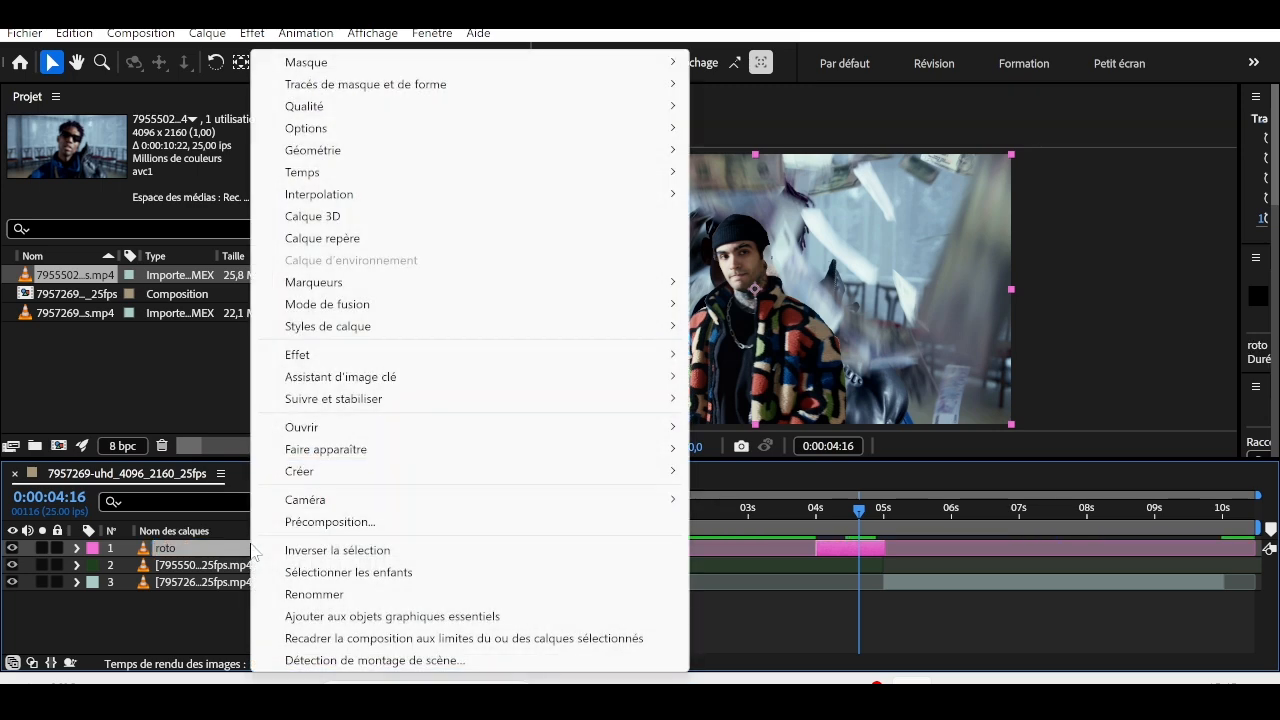
click(308, 522)
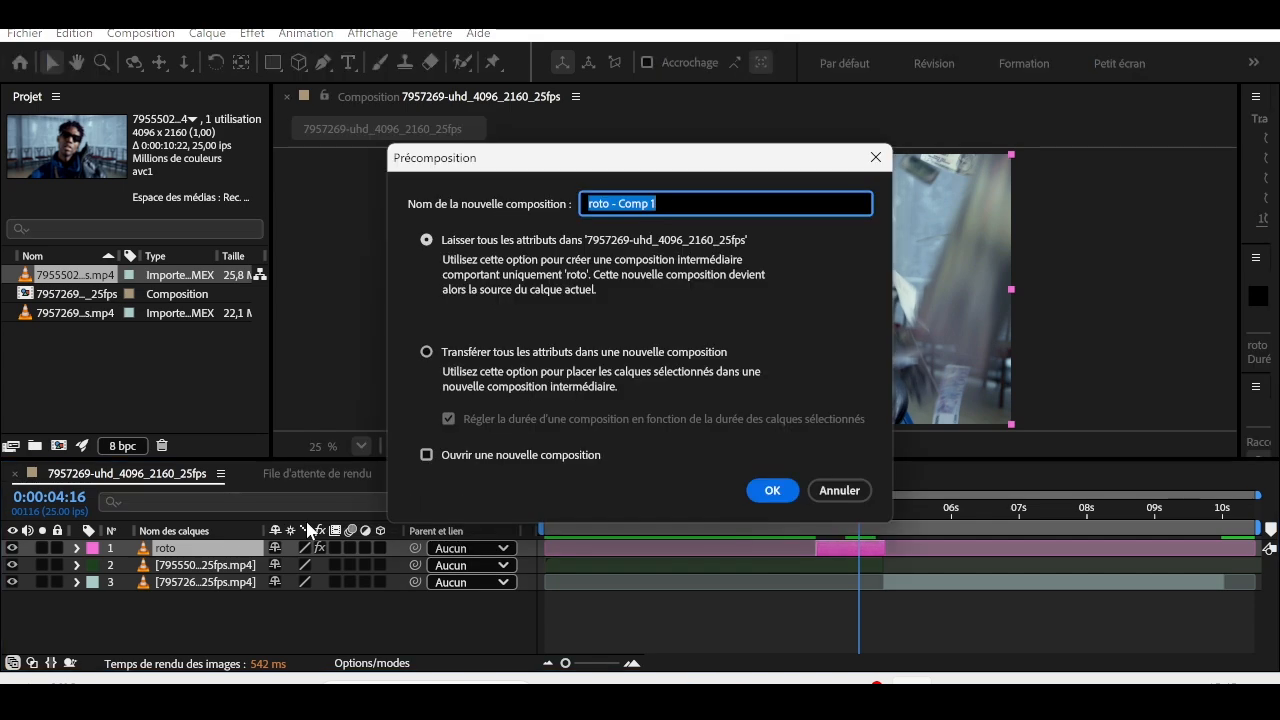
click(525, 374)
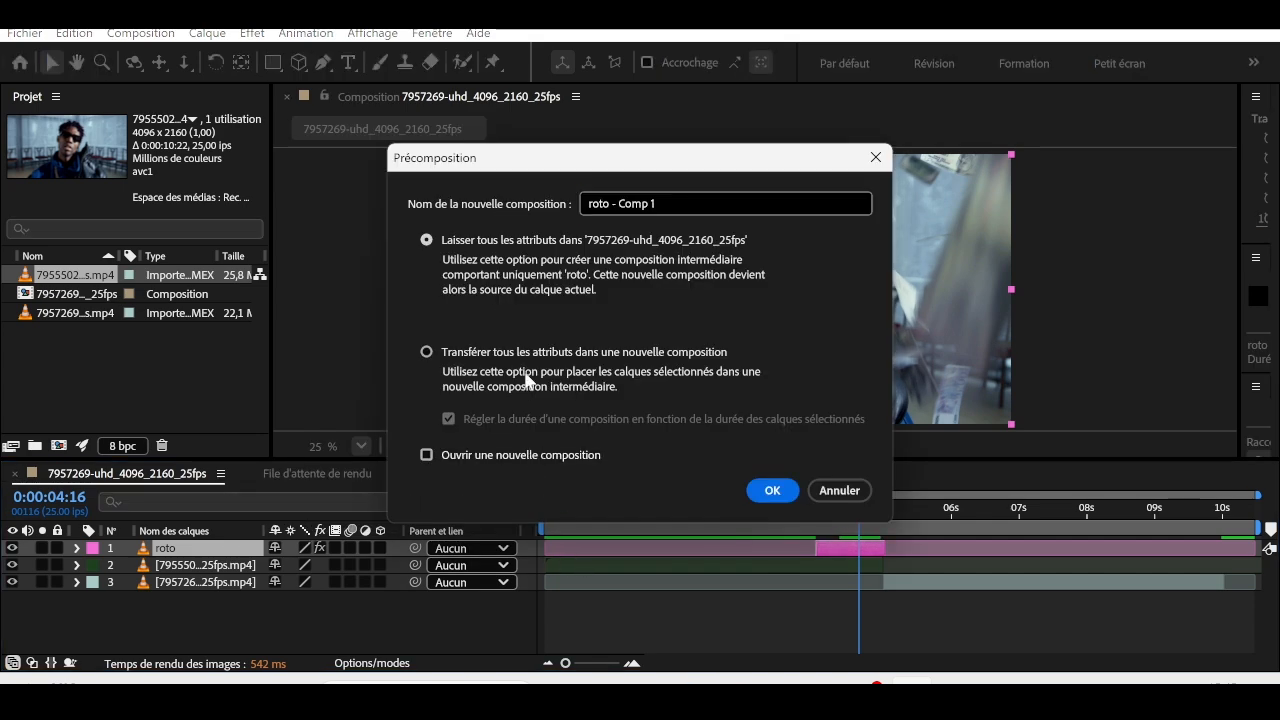
click(427, 352)
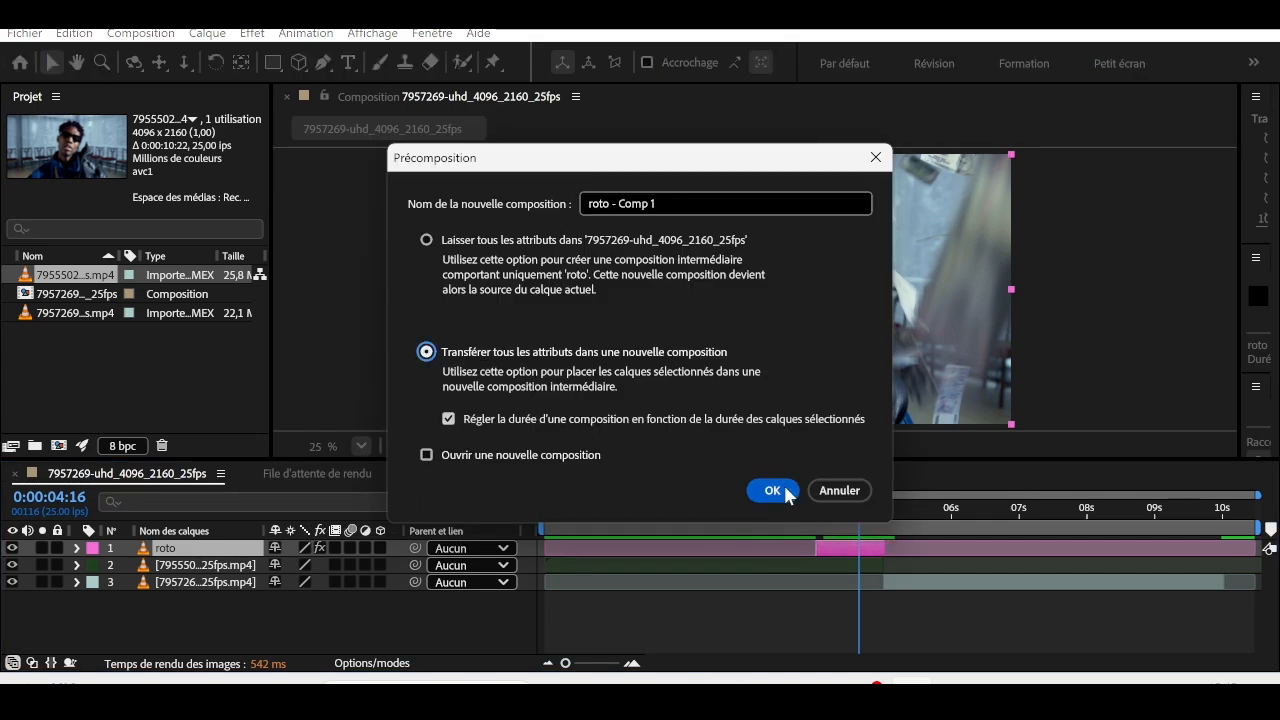
click(772, 490)
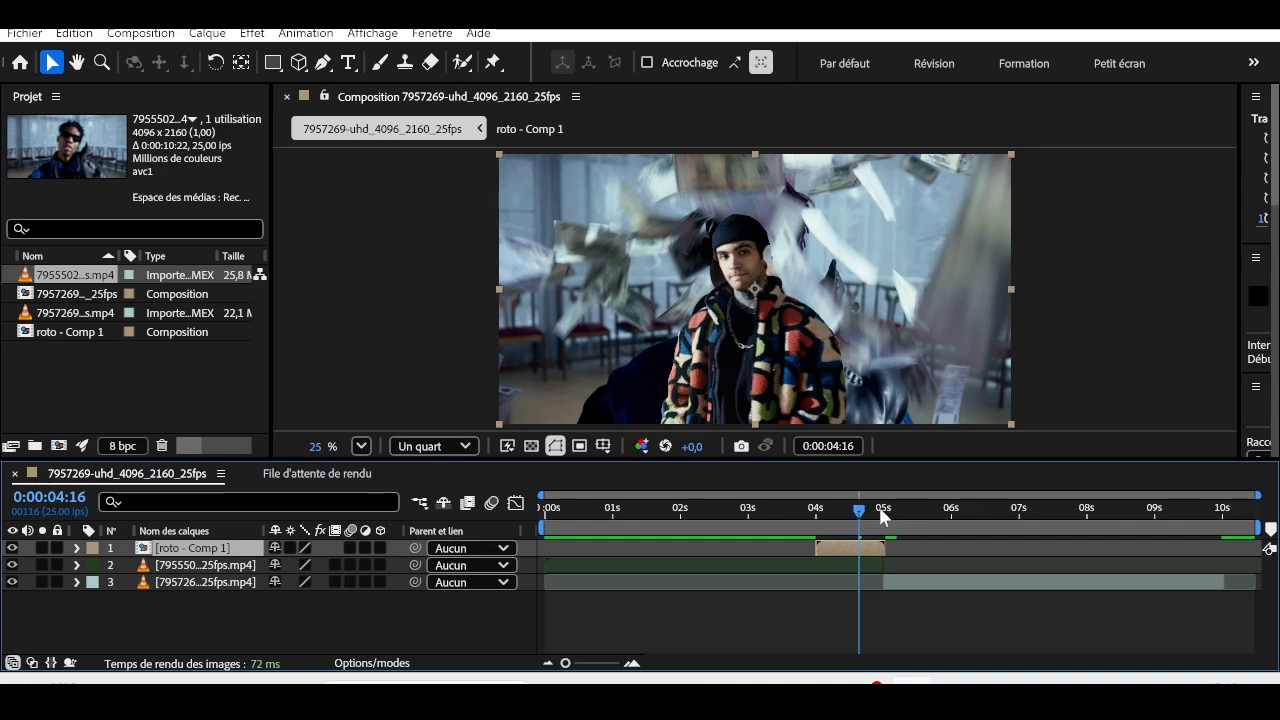
Move the current time to 0:00:04:00 and widen the panel area that holds the effects library
drag(862, 497, 816, 510)
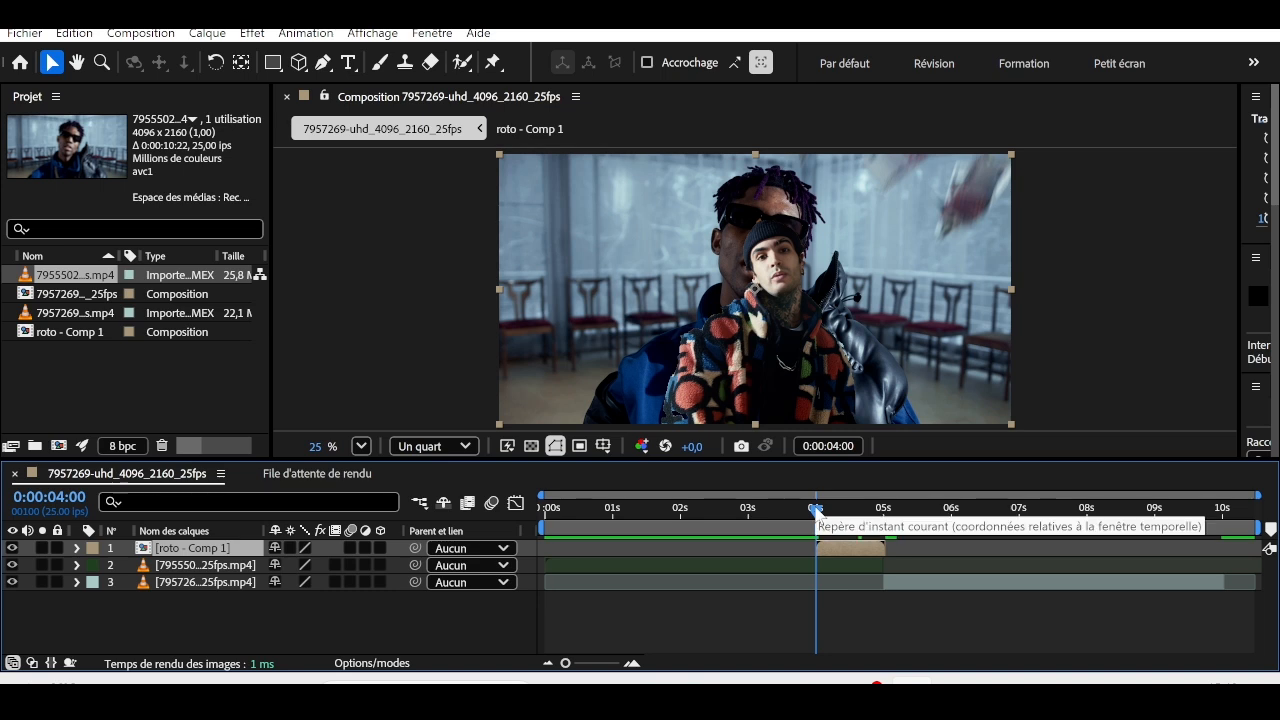
click(1156, 224)
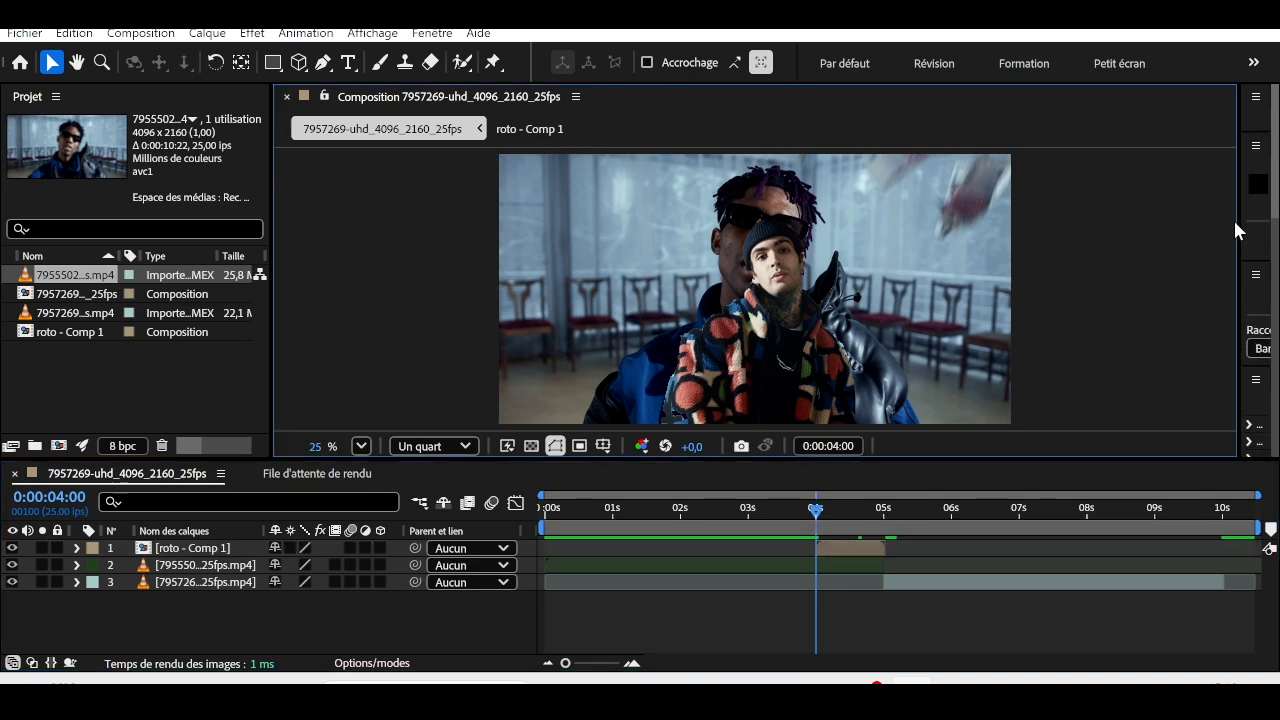
drag(1238, 226, 1006, 237)
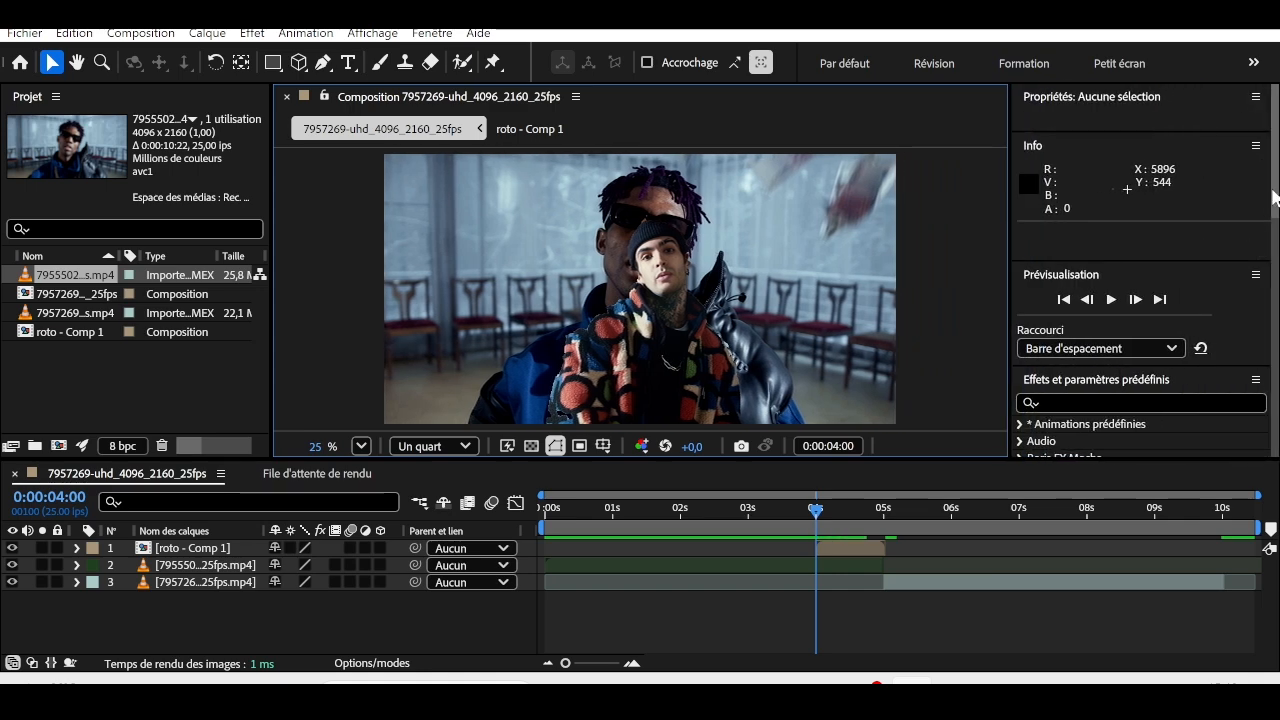
Search the effects for "satura" and apply Teinte/Saturation to the roto - Comp 1 layer
scroll(1268, 205, down, 5)
click(1160, 175)
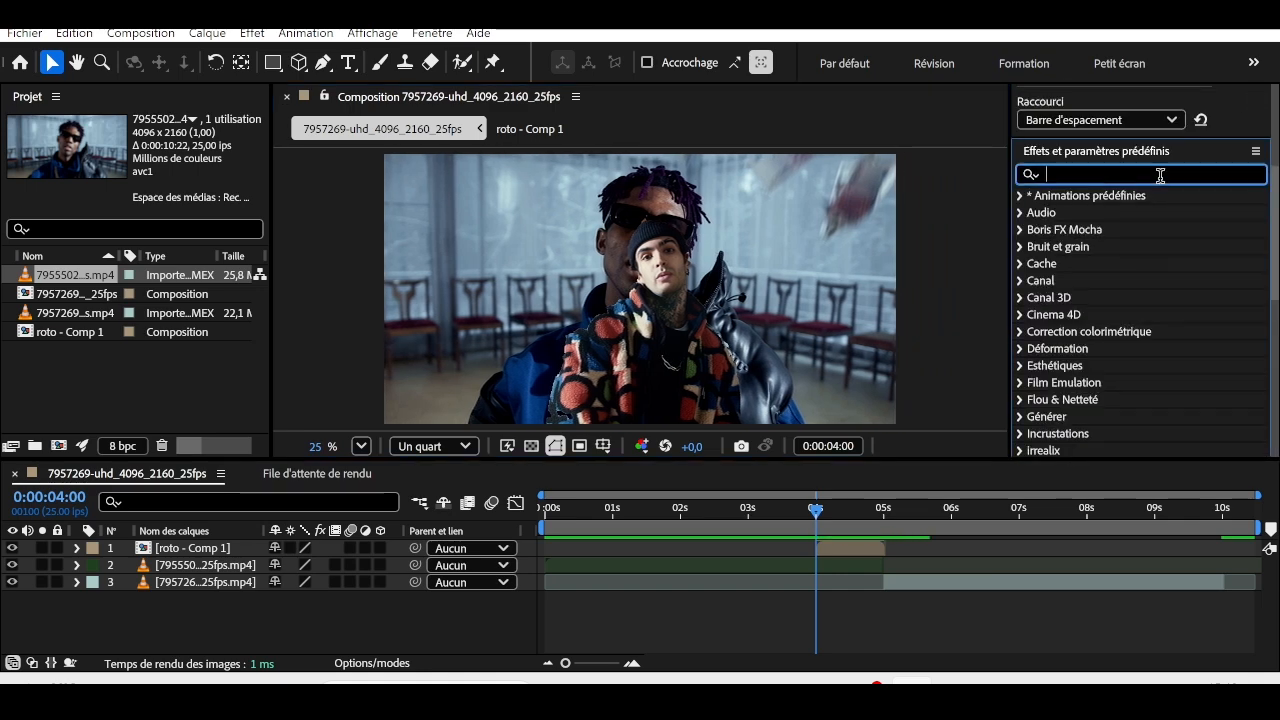
text(saty)
key(BackSpace)
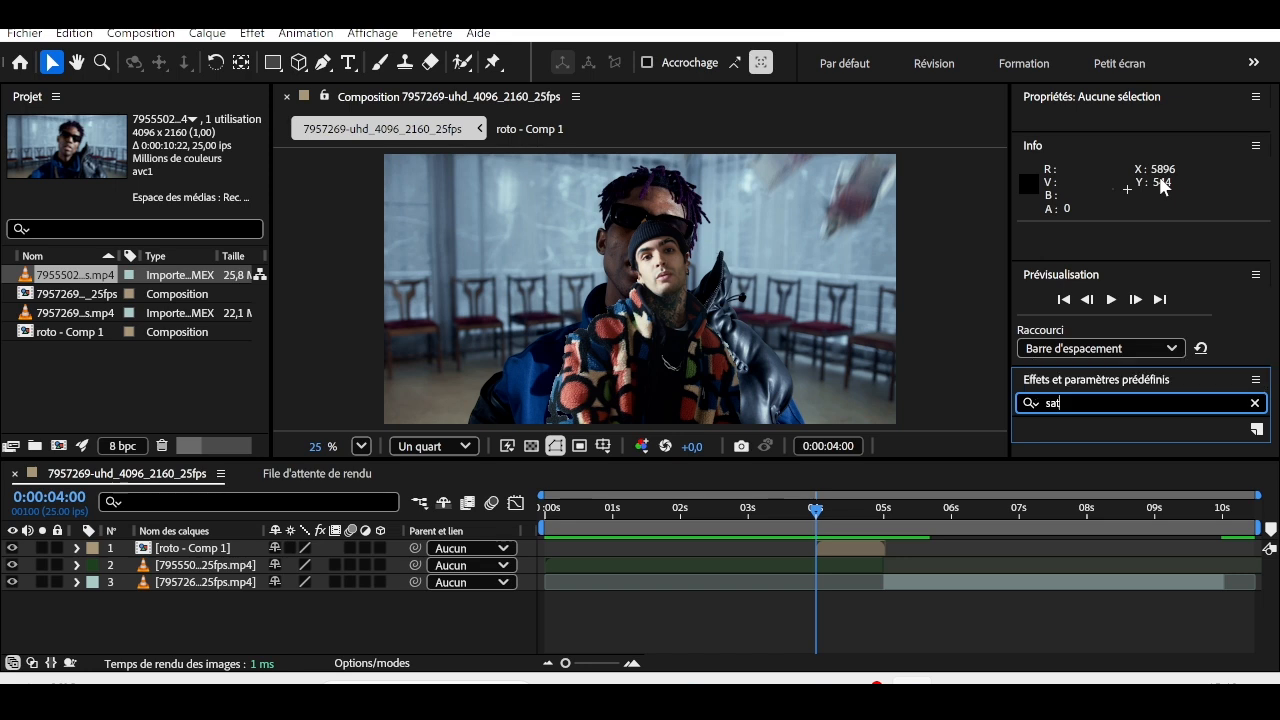
text(ura)
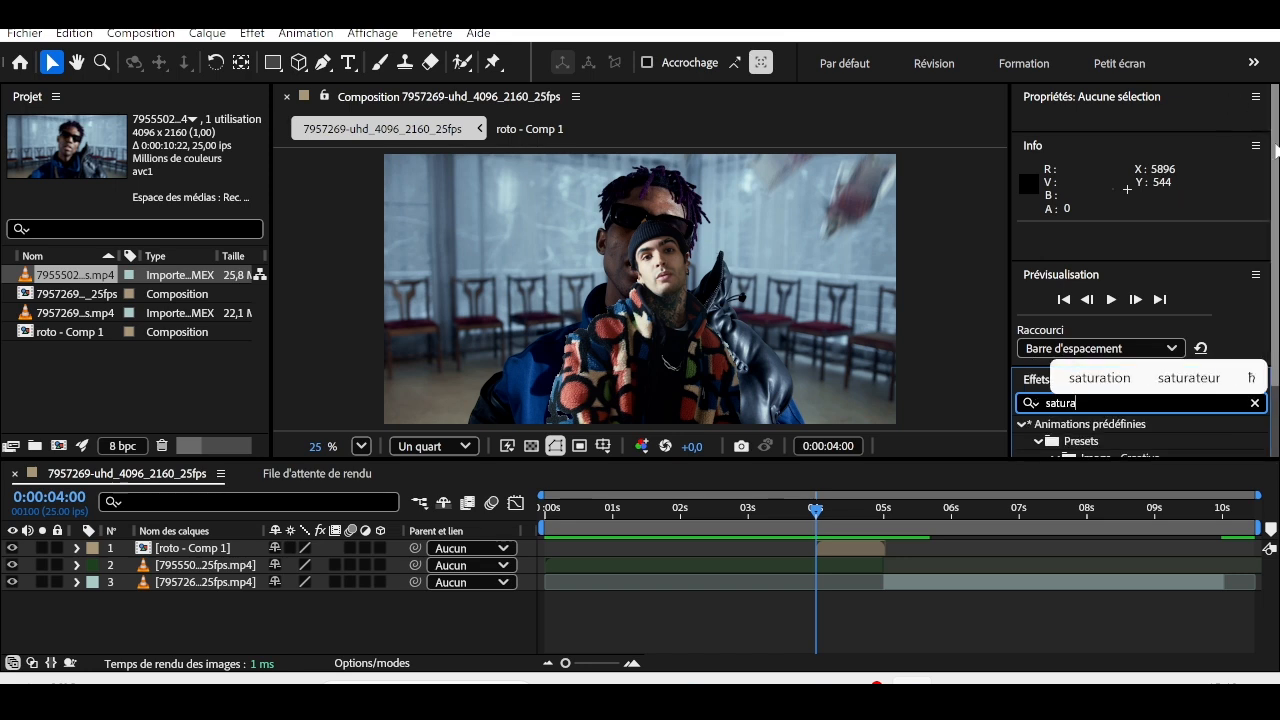
scroll(1256, 320, down, 2)
drag(1123, 425, 866, 557)
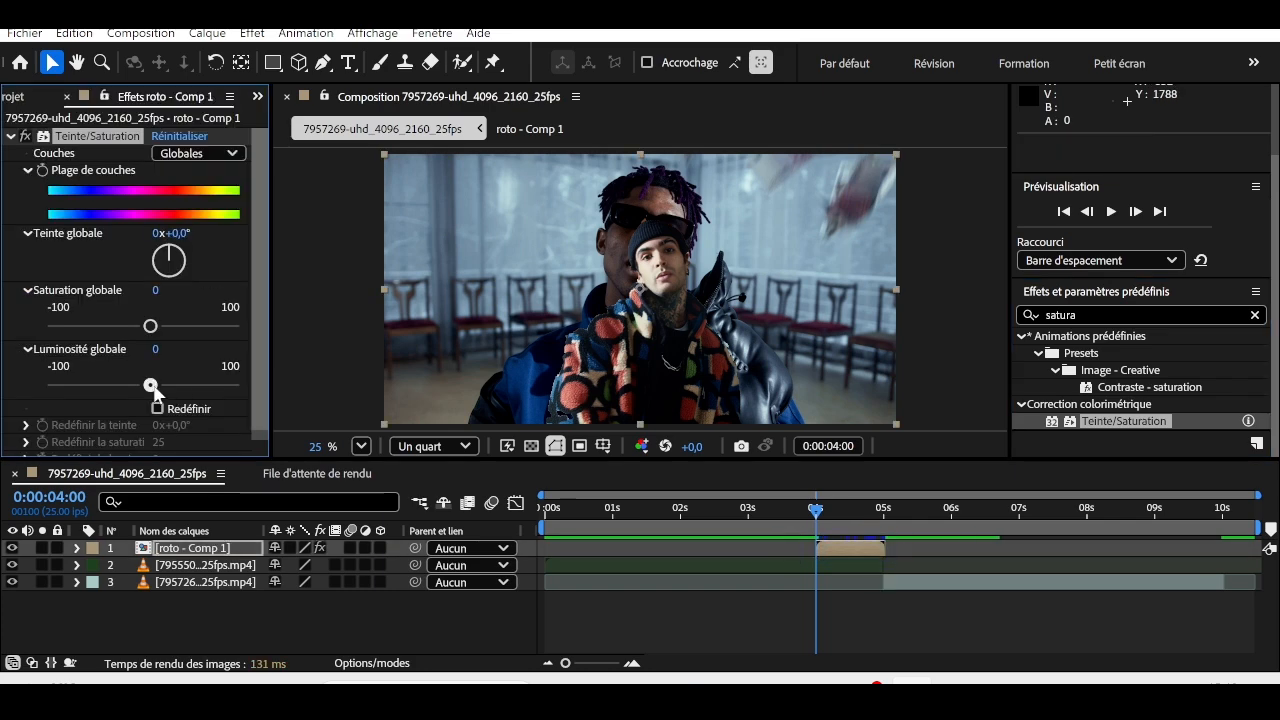
Try a global lightness of 100 in the Teinte/Saturation effect on roto - Comp 1 and undo it
drag(150, 385, 294, 378)
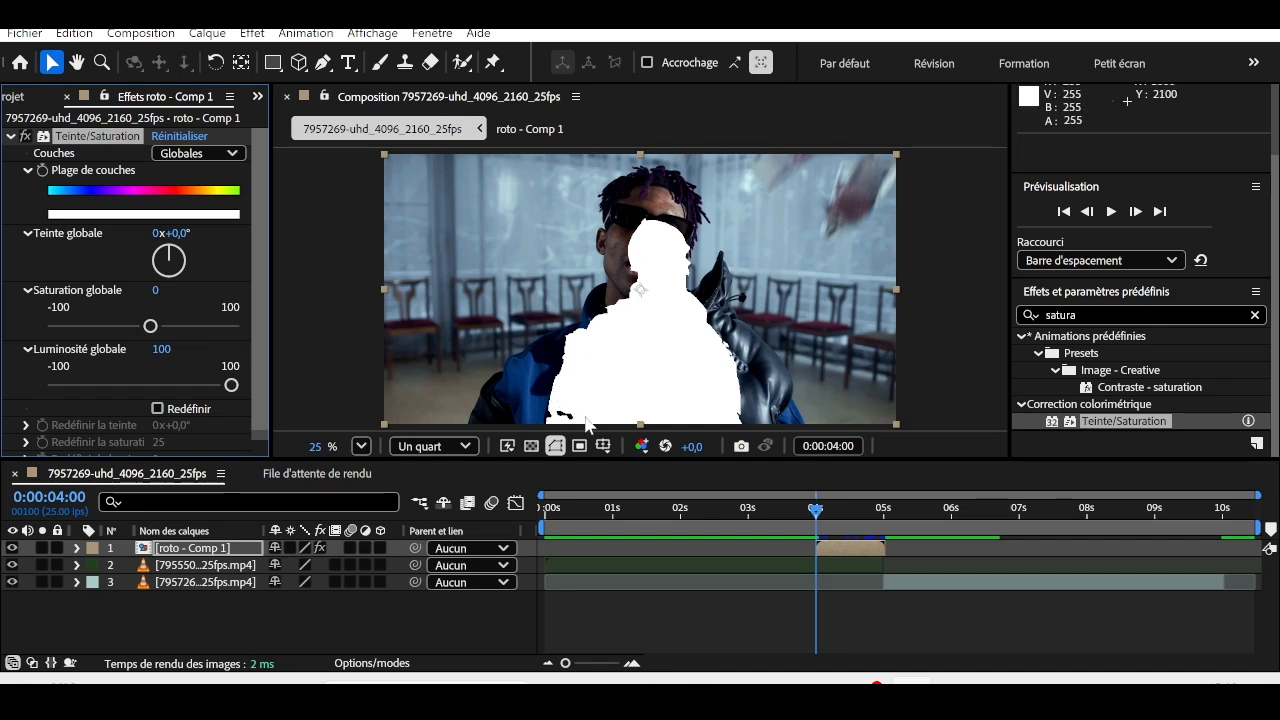
scroll(258, 437, down, 1)
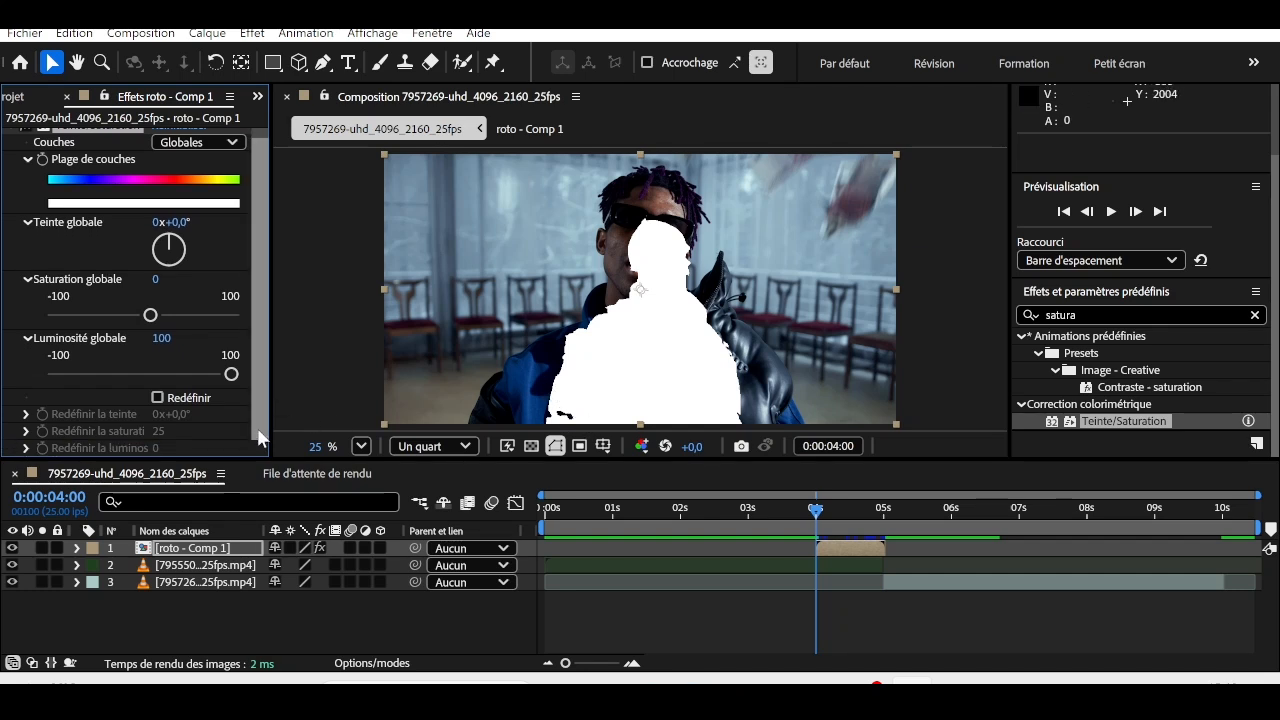
drag(268, 345, 352, 338)
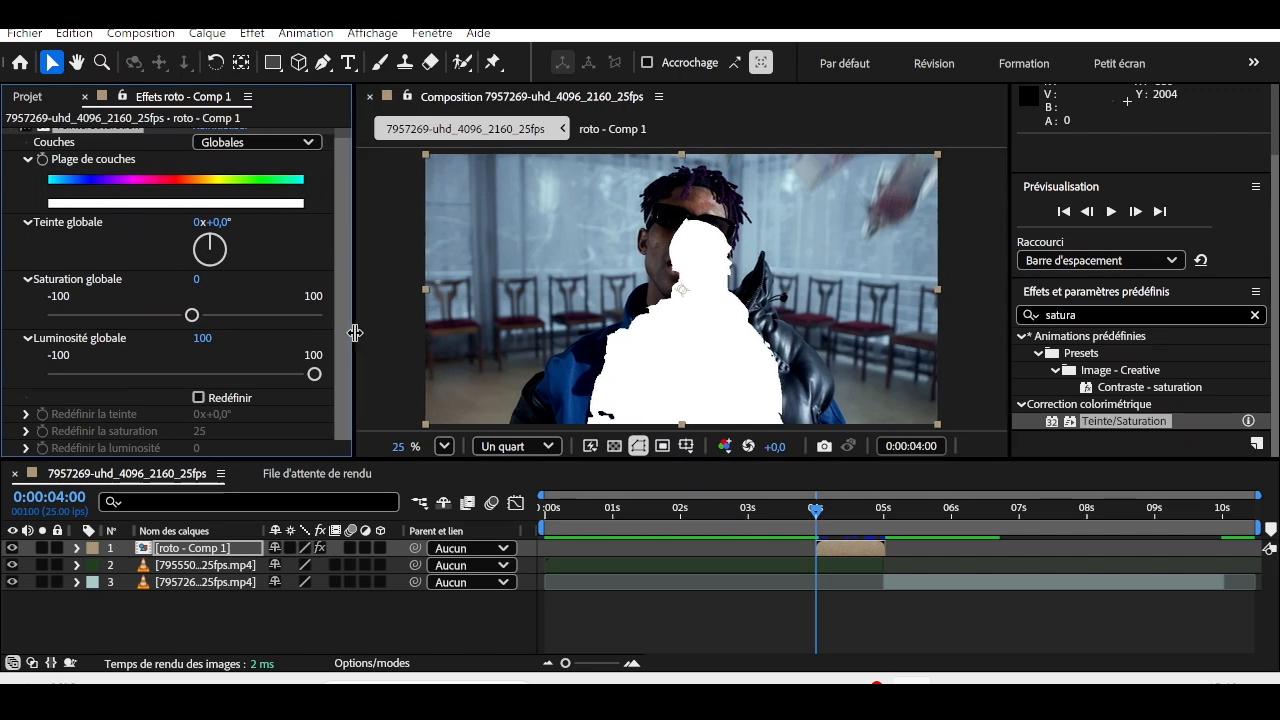
key(ctrl+z)
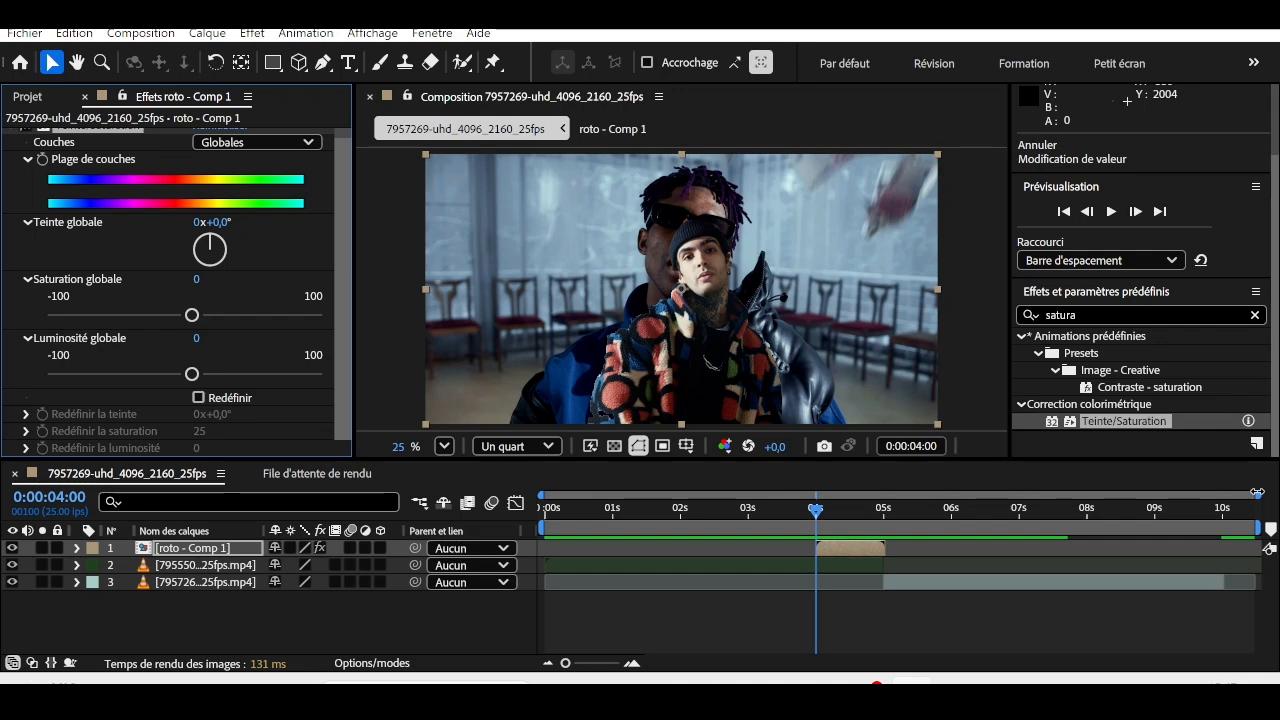
Split the roto - Comp 1 layer at 0:00:04:05
drag(1259, 494, 1088, 495)
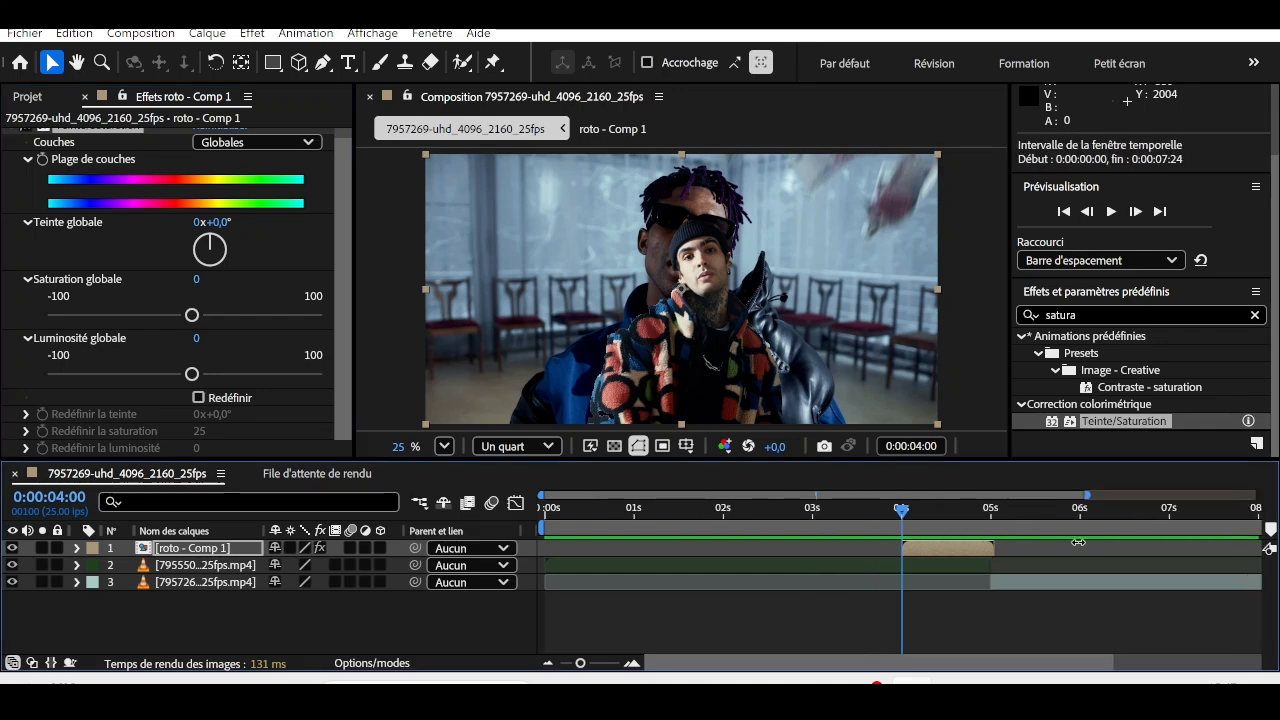
scroll(1078, 541, up, 1)
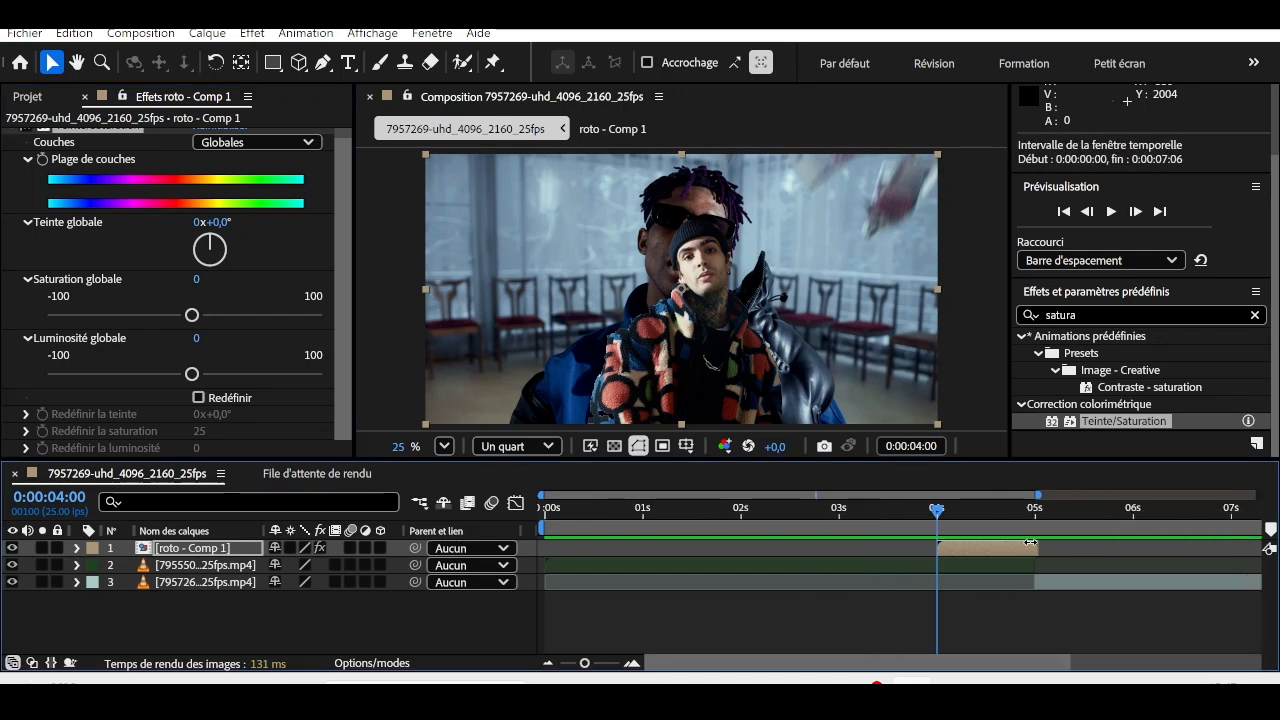
click(961, 509)
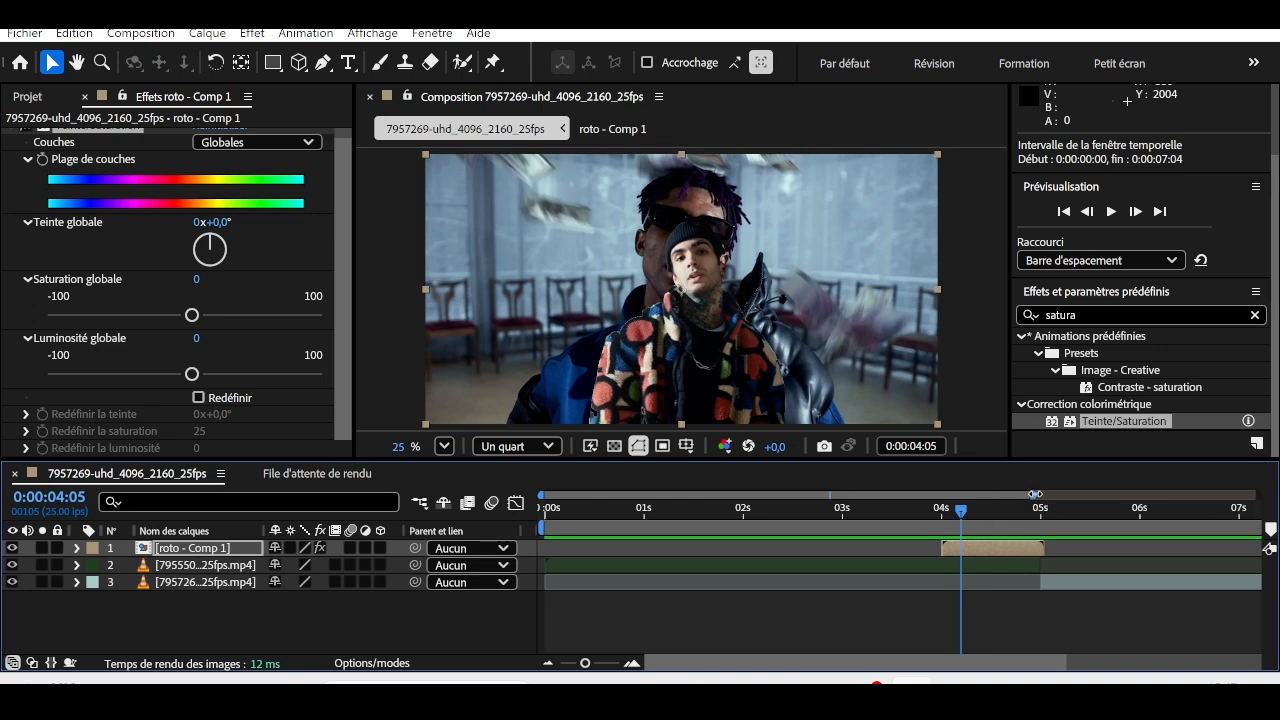
drag(1035, 494, 1258, 494)
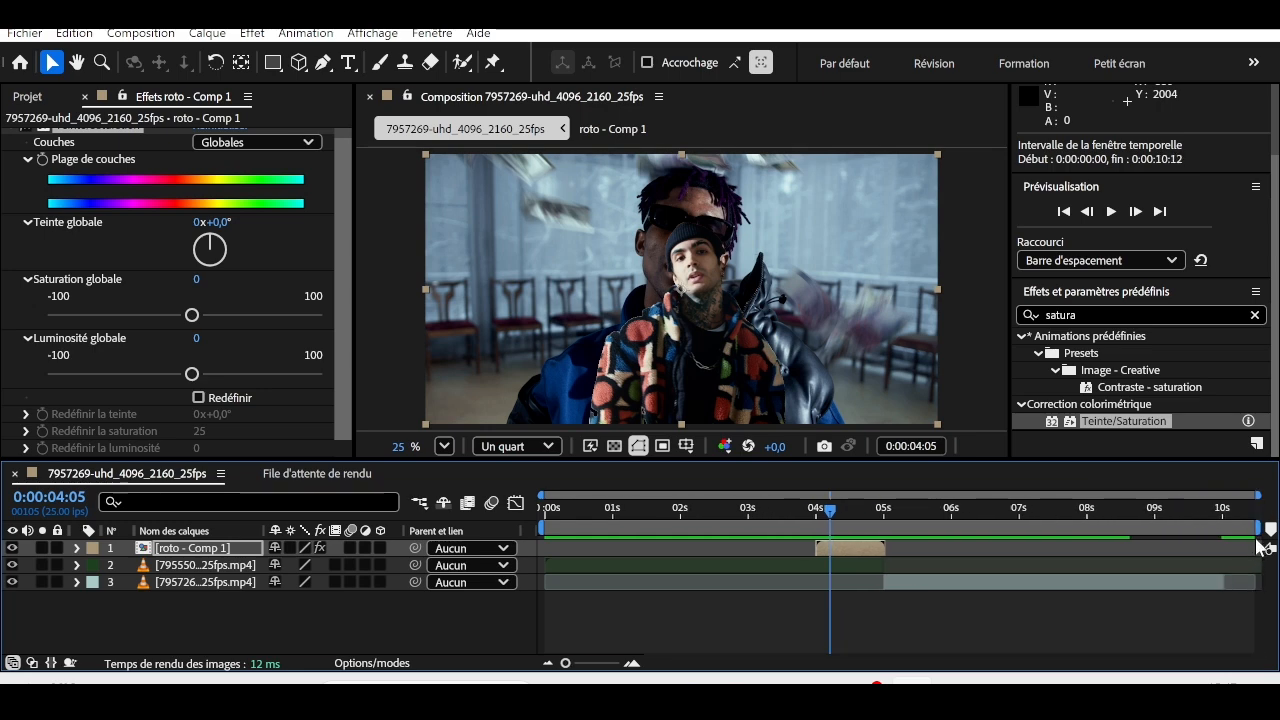
click(1256, 538)
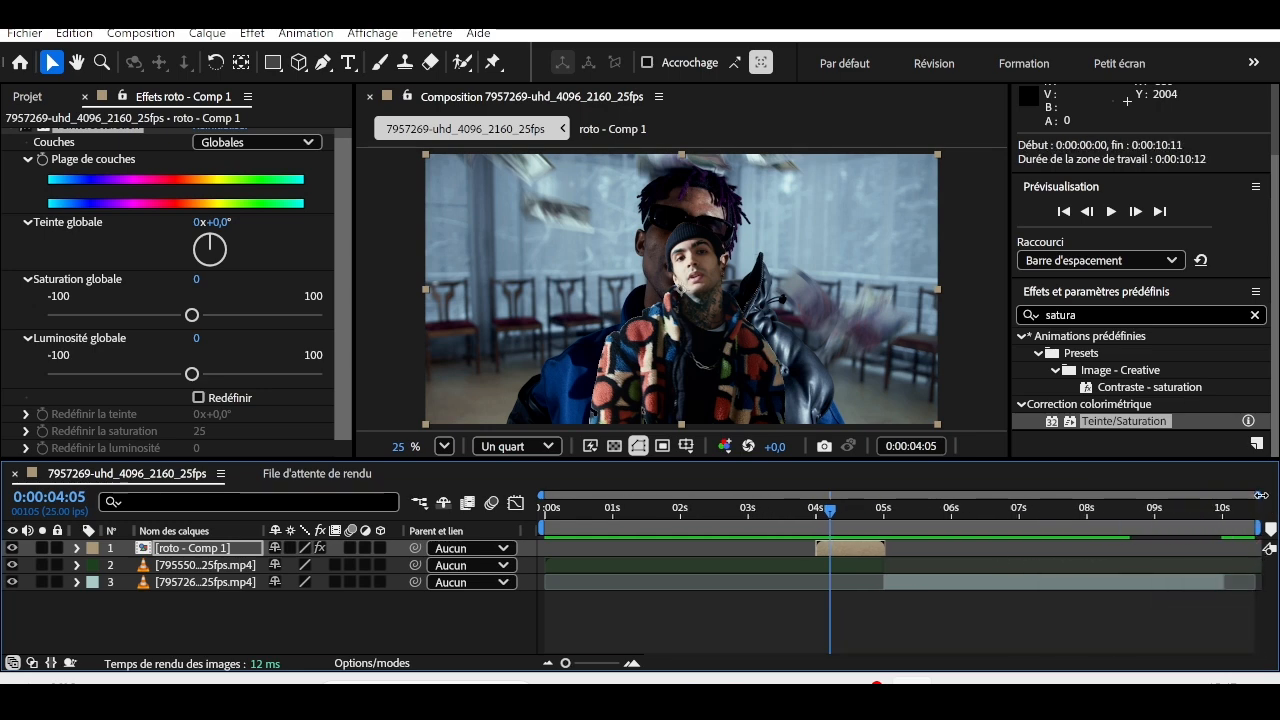
drag(1262, 494, 741, 598)
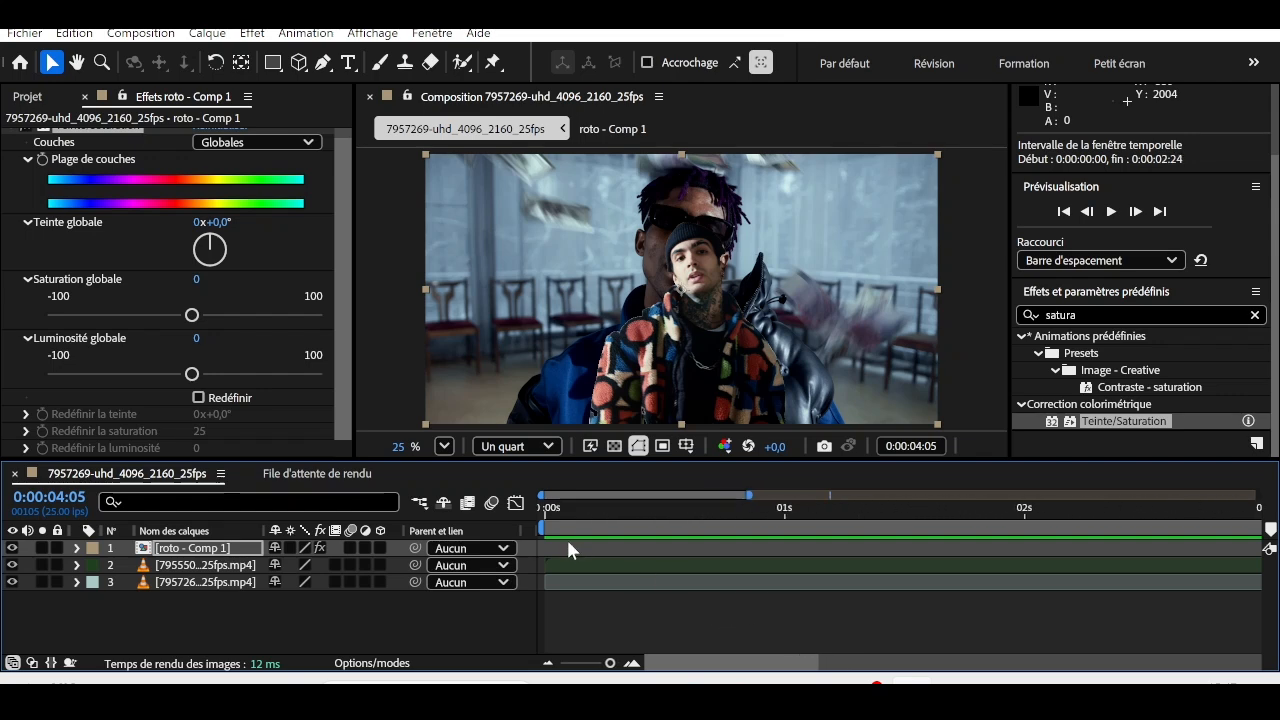
drag(707, 505, 691, 513)
drag(606, 497, 843, 513)
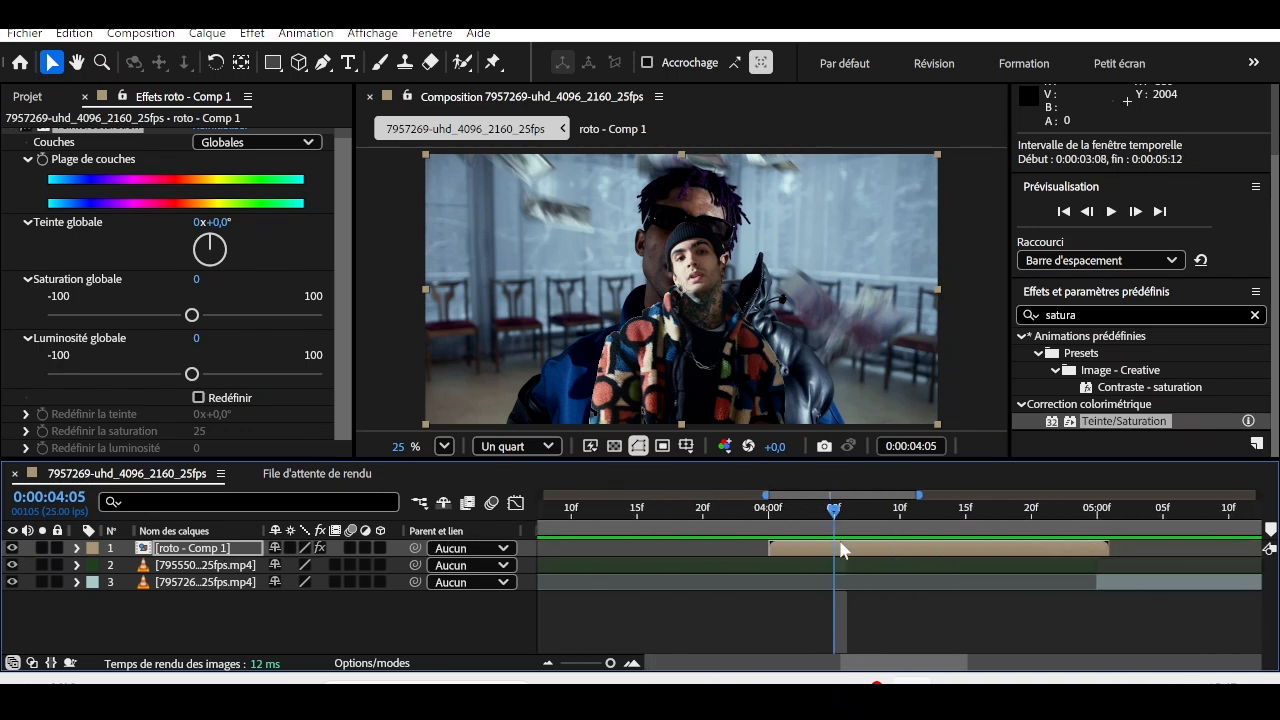
click(840, 549)
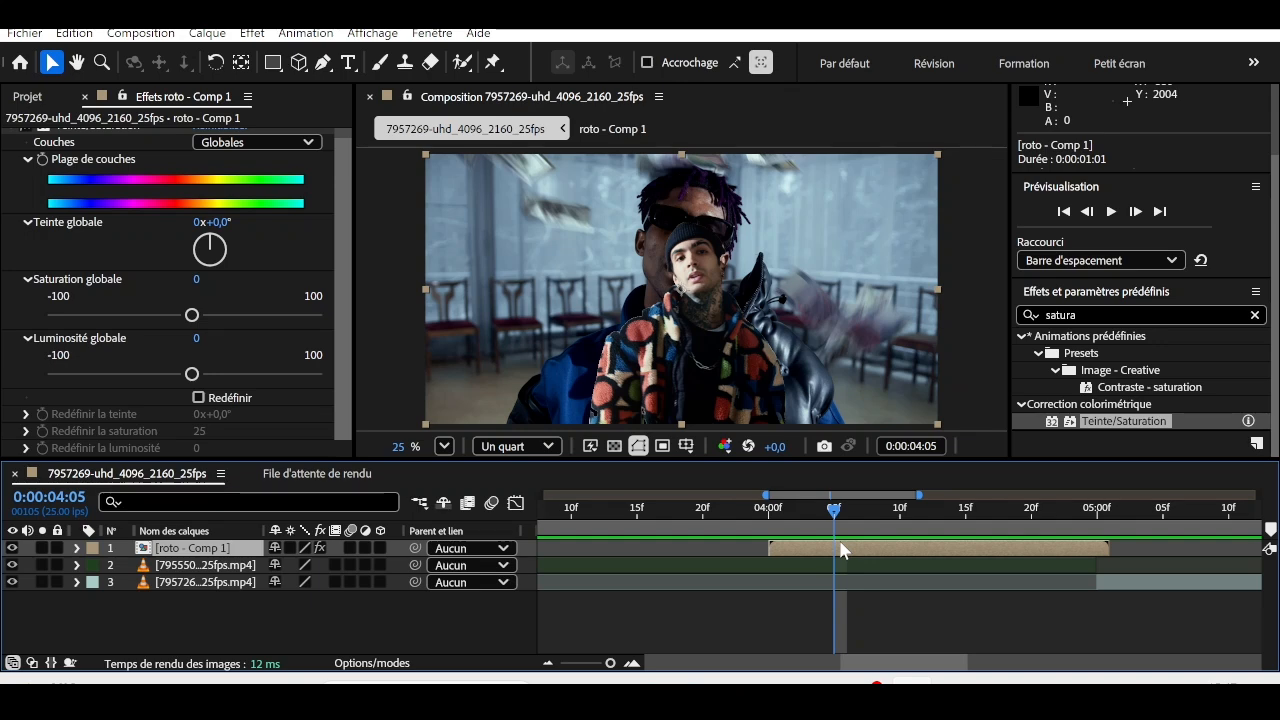
key(ctrl+shift+d)
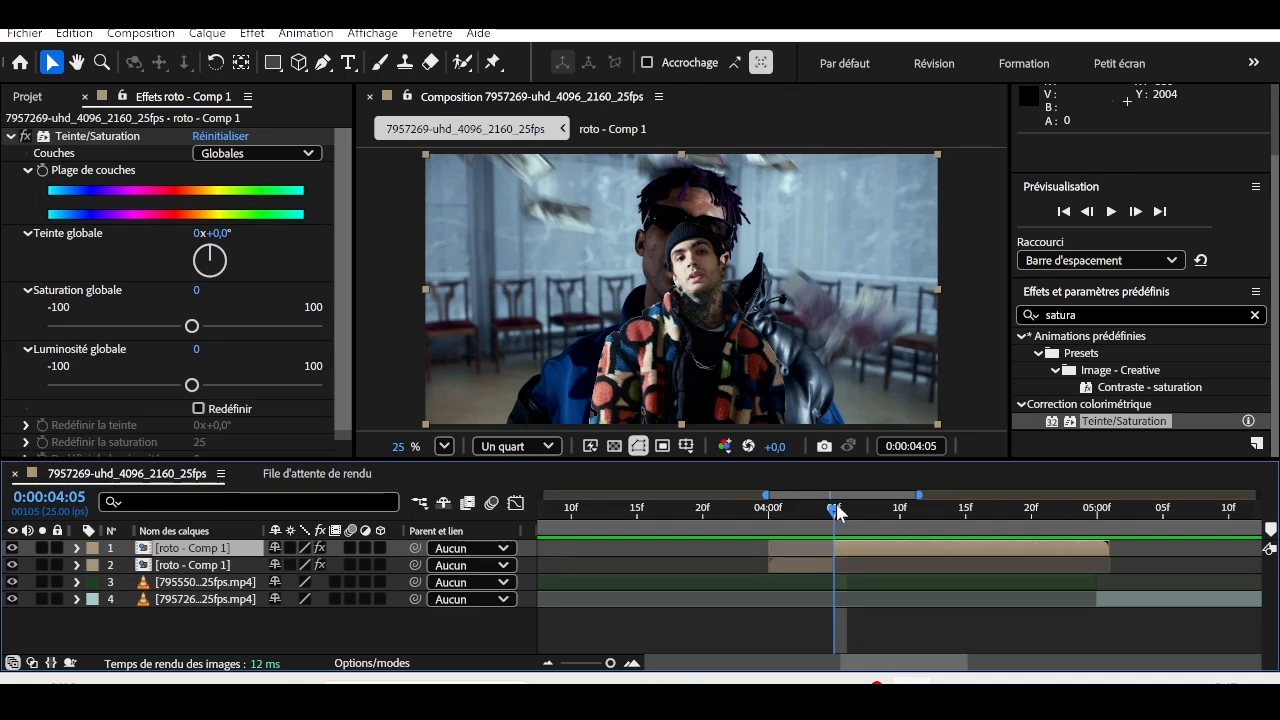
Split roto - Comp 1 again at 0:00:04:10 and delete the piece between 0:00:04:05 and 0:00:04:10
drag(836, 511, 900, 511)
key(ctrl+shift+d)
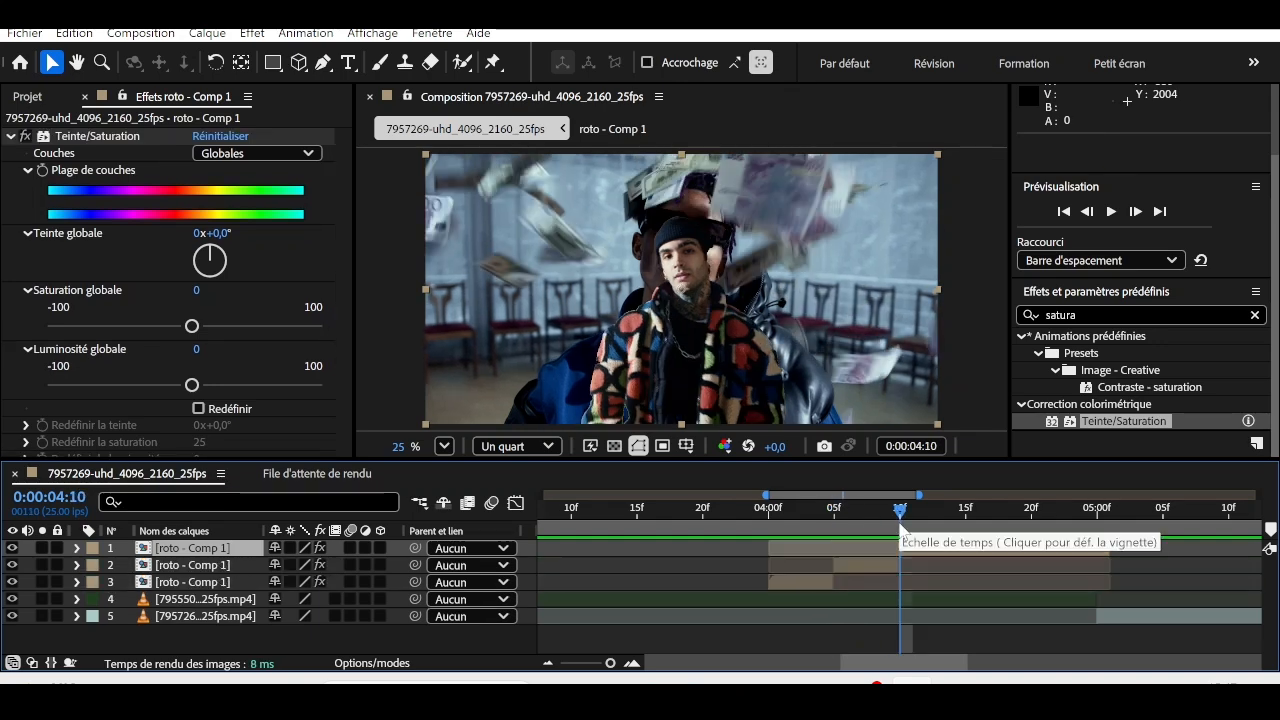
click(885, 563)
key(Delete)
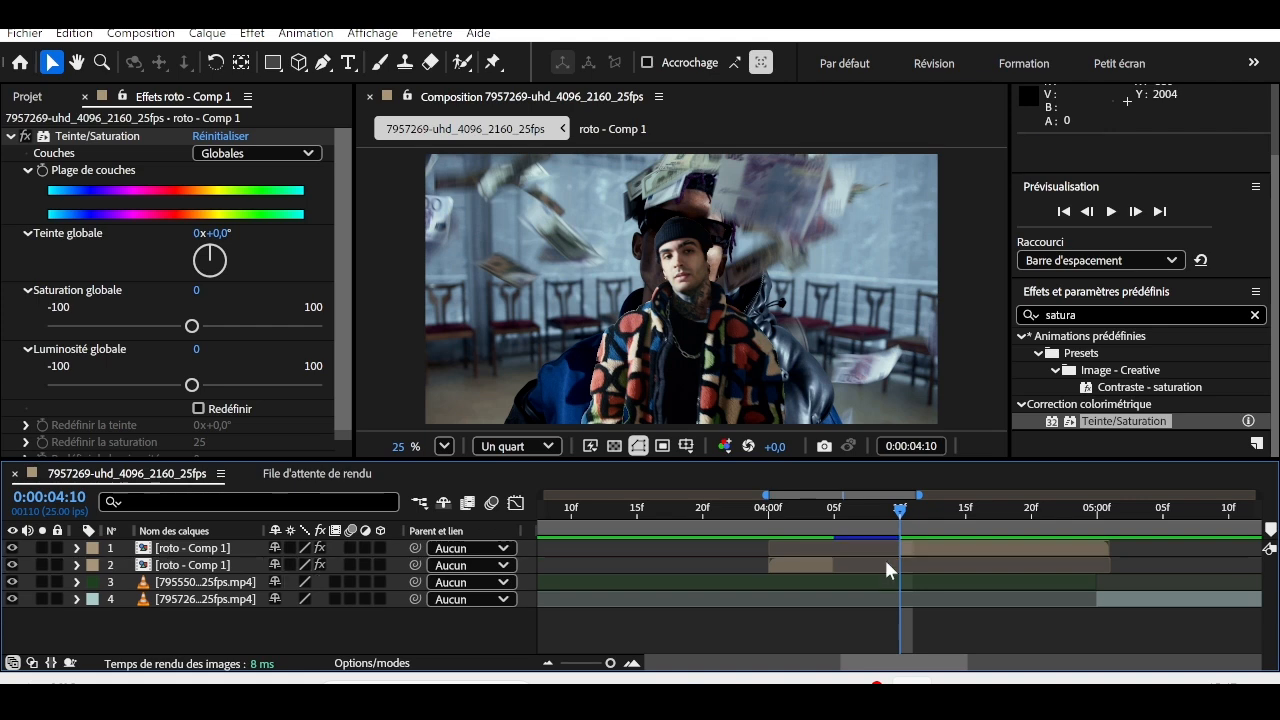
Split the layers at 0:00:04:15 and 0:00:04:20, and delete the roto - Comp 1 piece between those times
drag(906, 494, 972, 506)
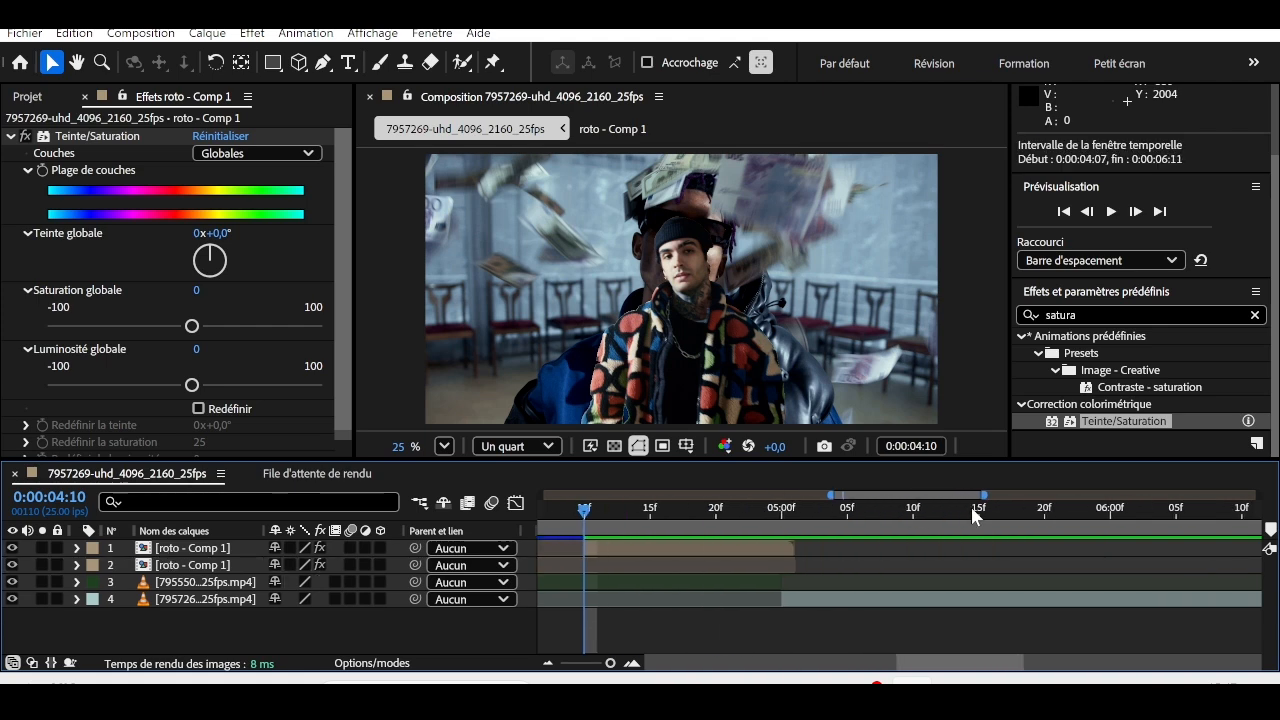
drag(886, 494, 821, 496)
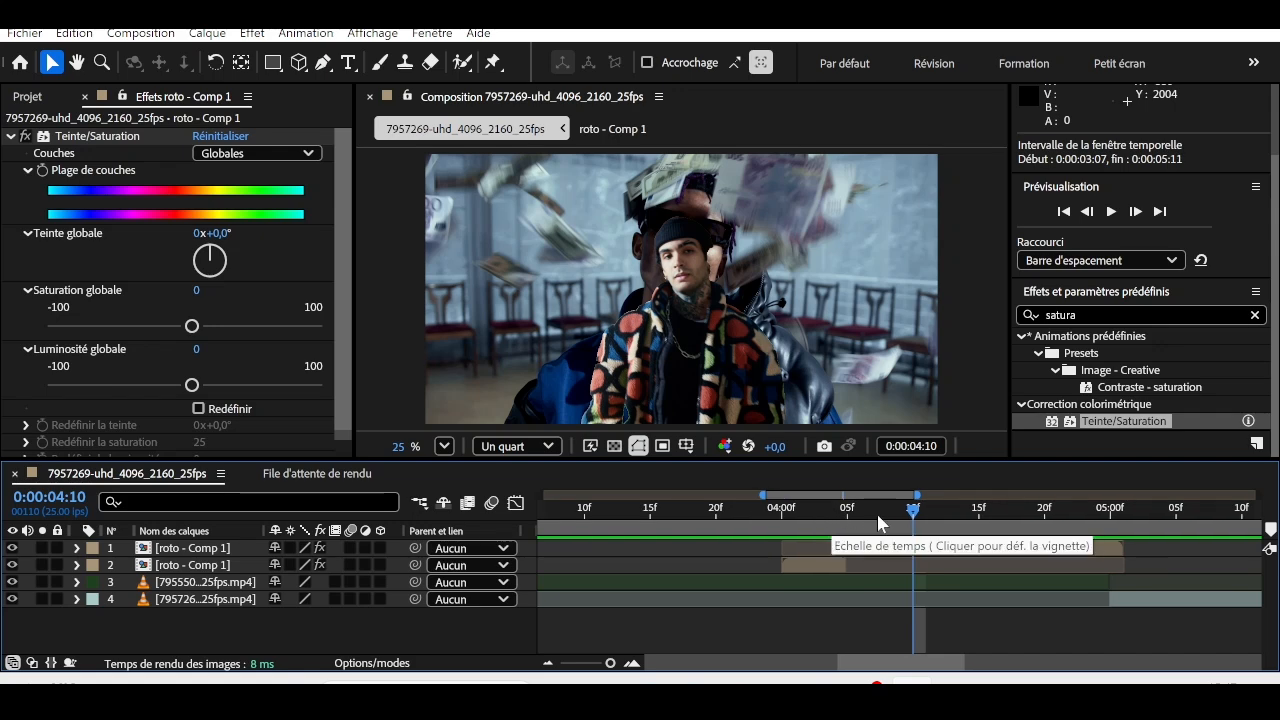
drag(912, 510, 1046, 510)
key(ctrl+shift+d)
key(ctrl+shift+d)
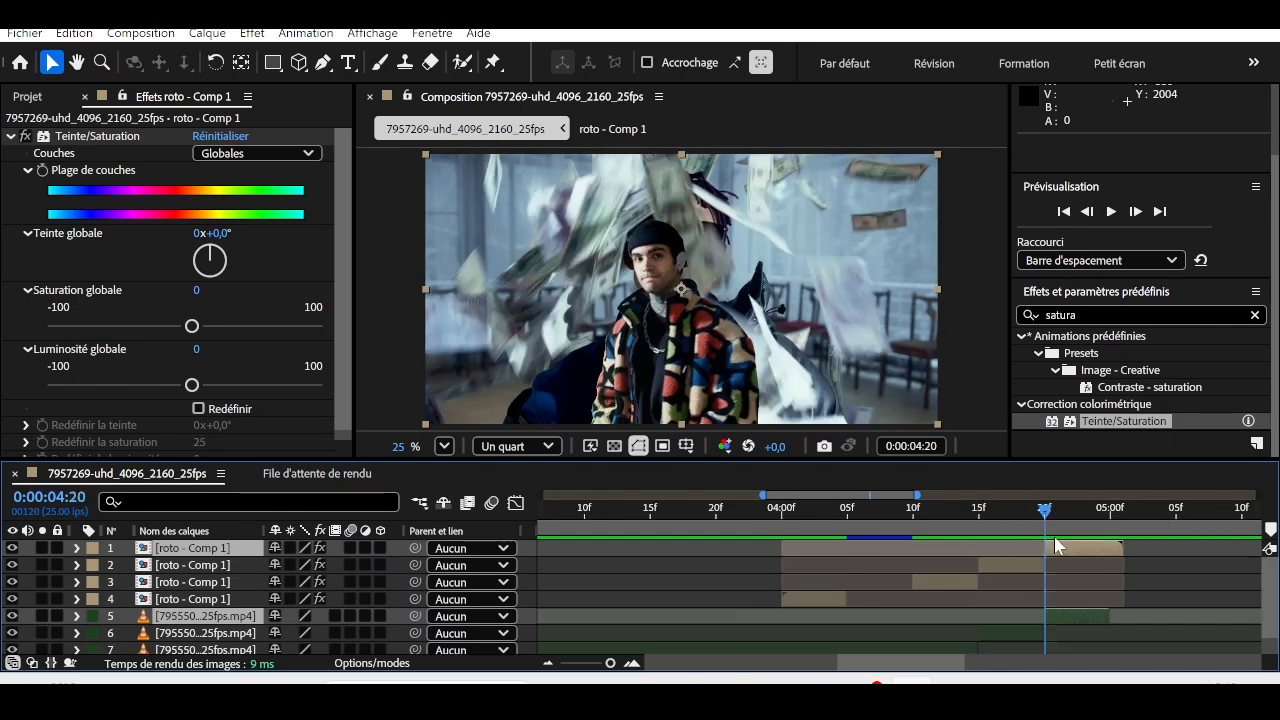
click(1000, 565)
key(Delete)
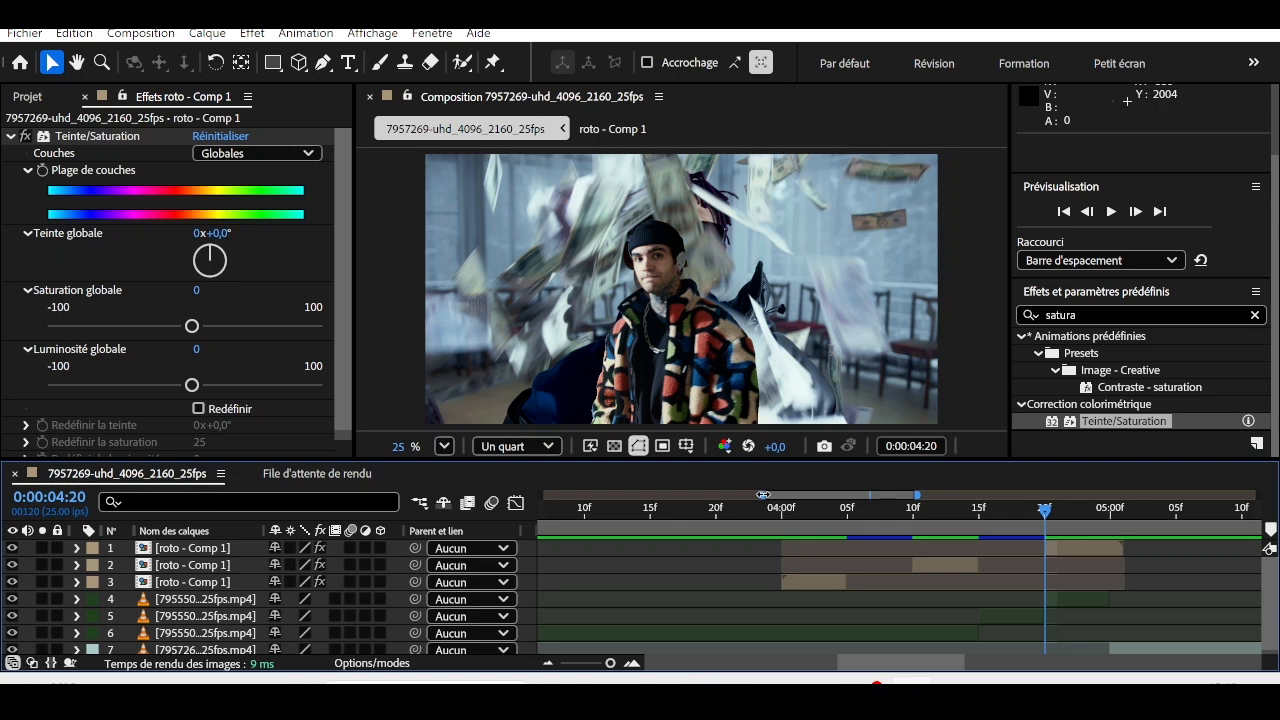
Delete the leftover piece of the first clip that starts at 0:00:04:20
drag(762, 494, 541, 494)
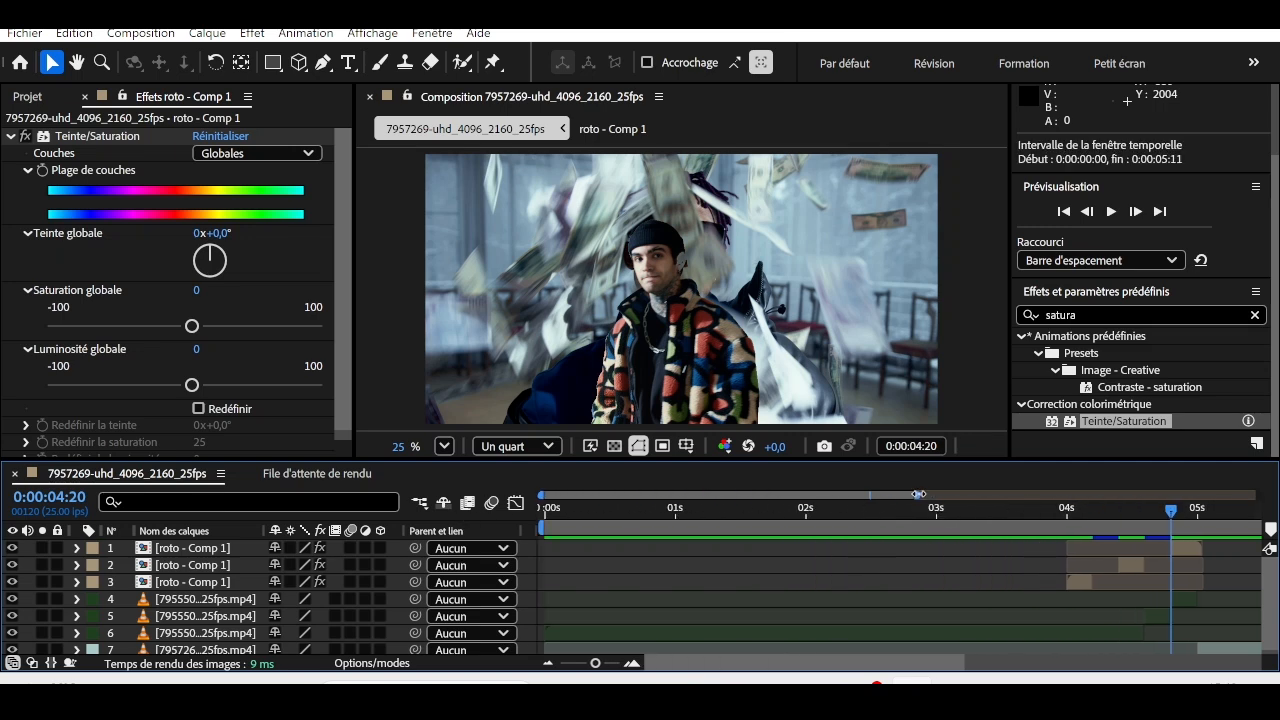
drag(918, 494, 1258, 494)
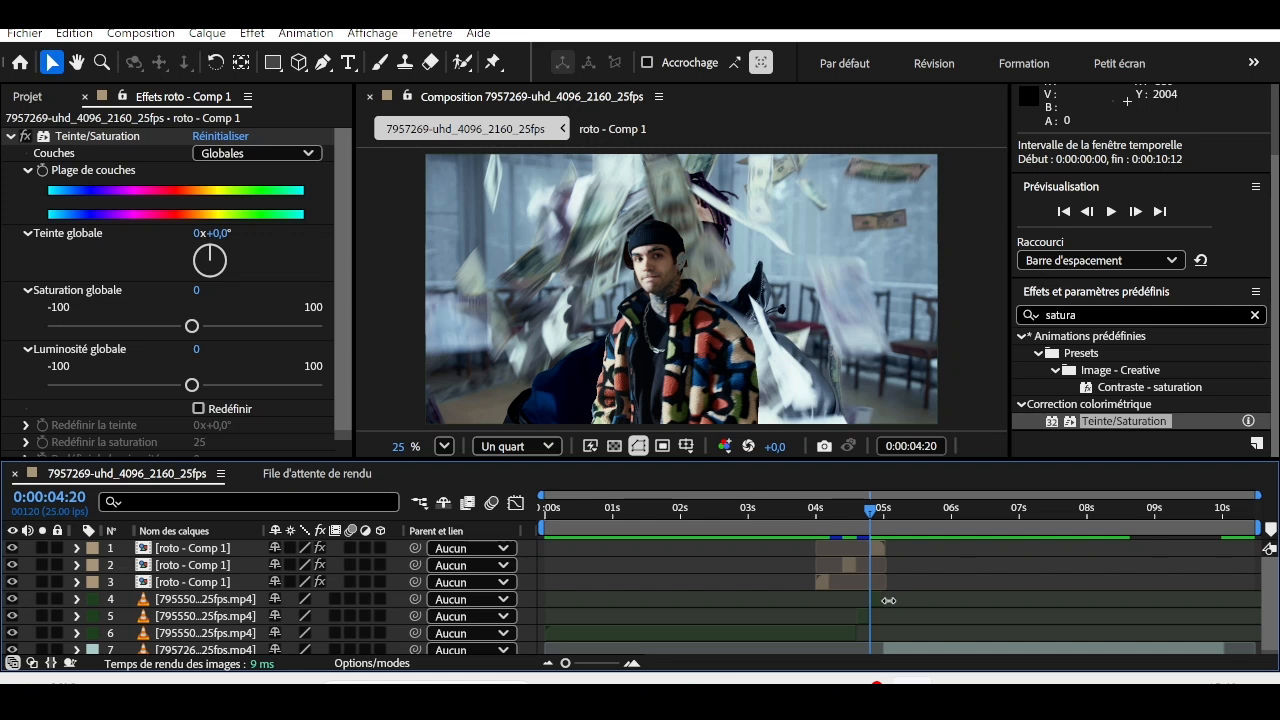
click(248, 600)
key(Delete)
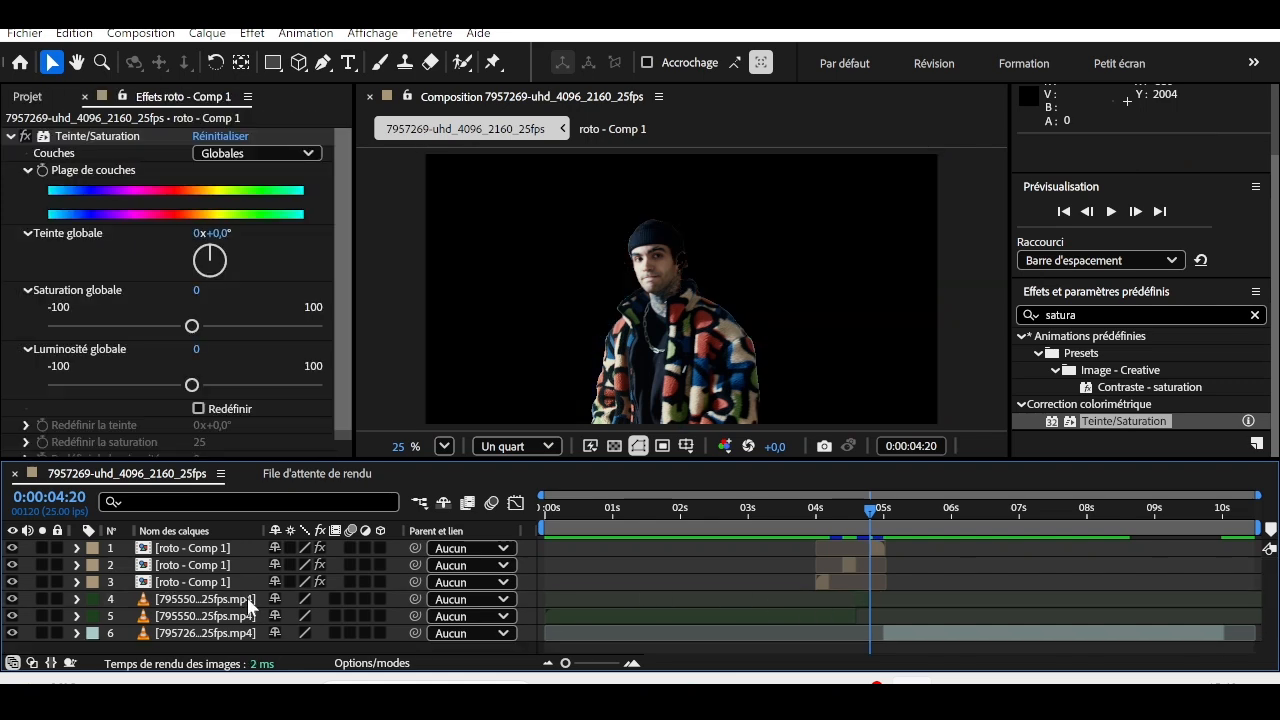
Extend the upper, short piece of the first clip so it spans 0:00:04:00 to 0:00:05:00
click(858, 600)
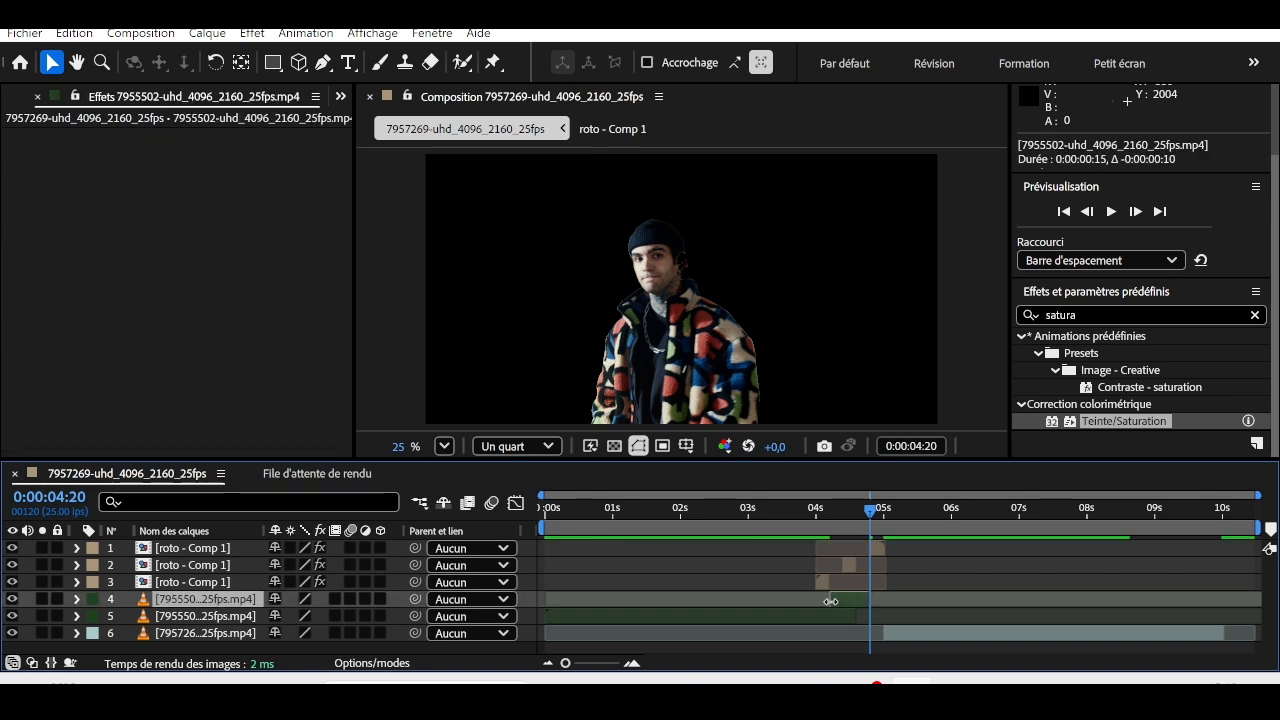
drag(830, 601, 818, 601)
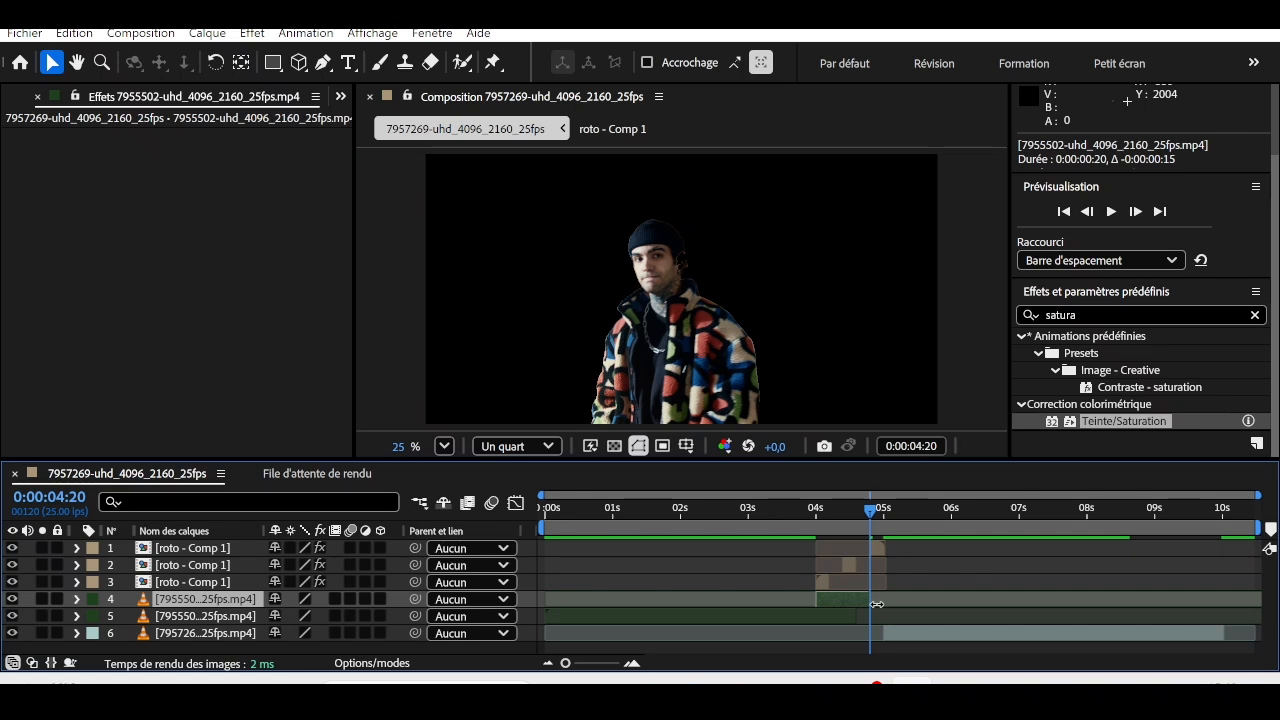
drag(872, 604, 887, 601)
drag(872, 509, 884, 516)
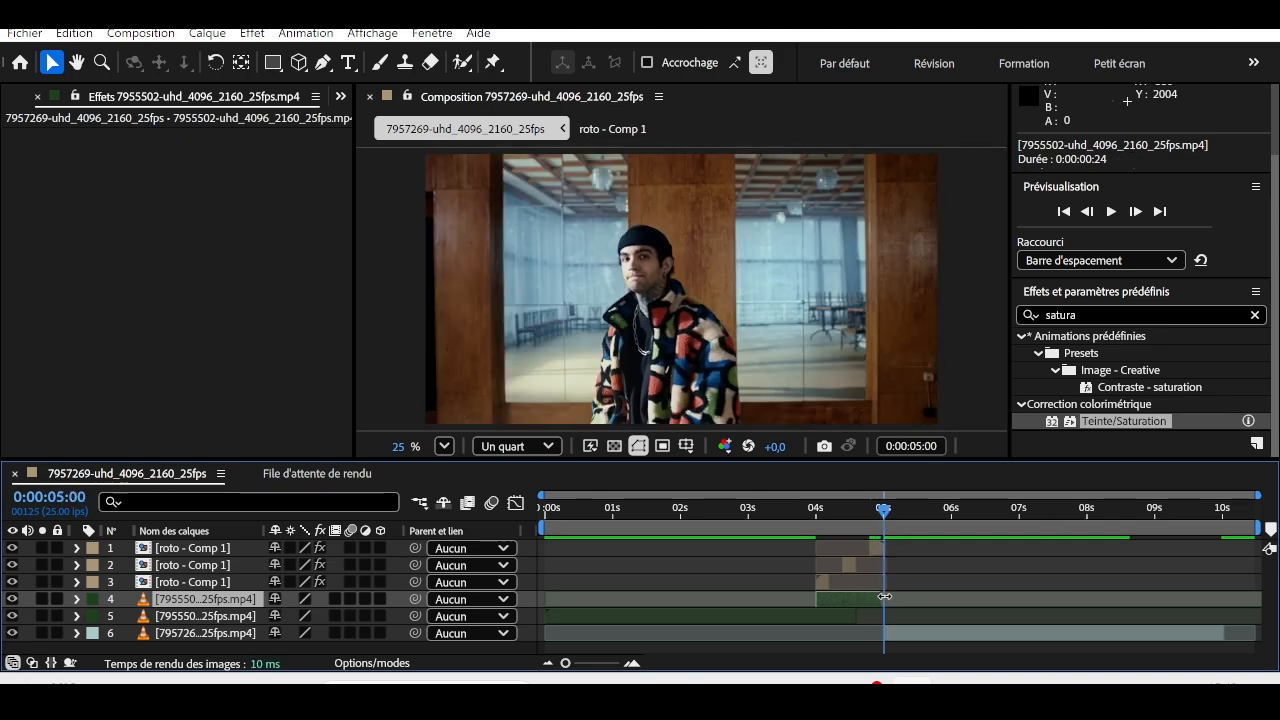
drag(884, 596, 880, 596)
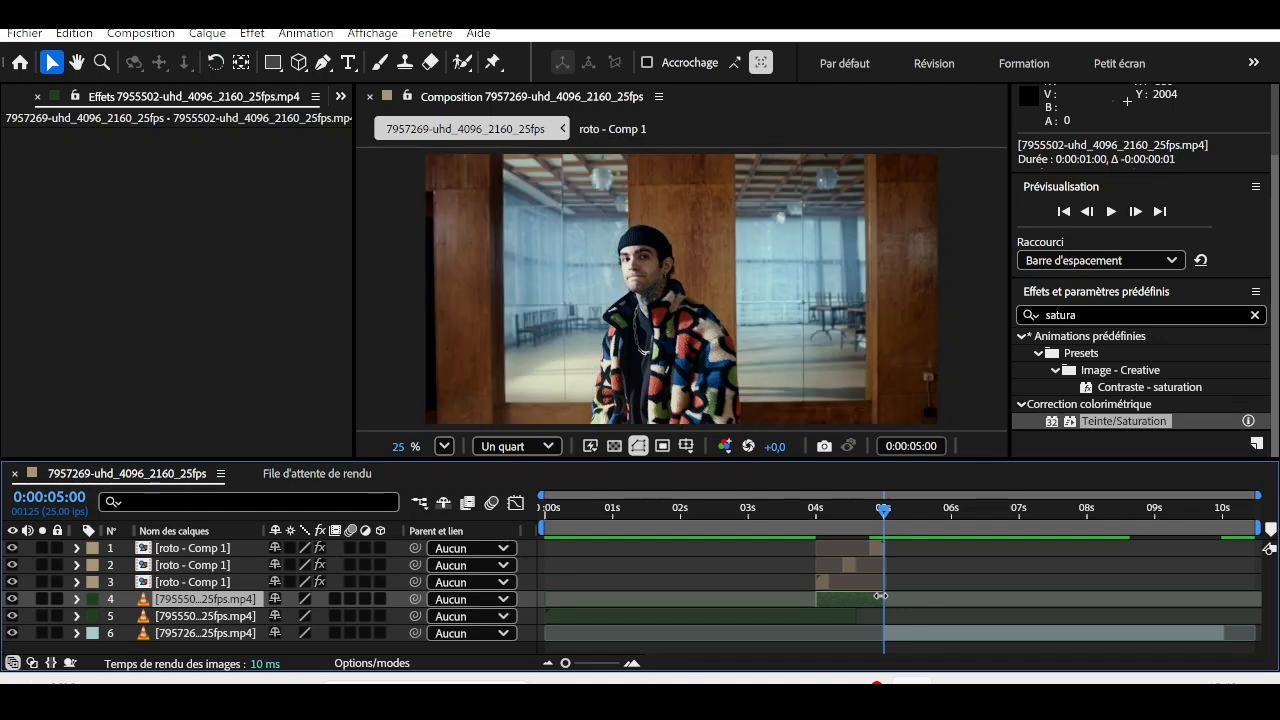
Play the transition from 0:00:03:15 to check how the cutout pieces flash over the first clip
drag(884, 513, 790, 515)
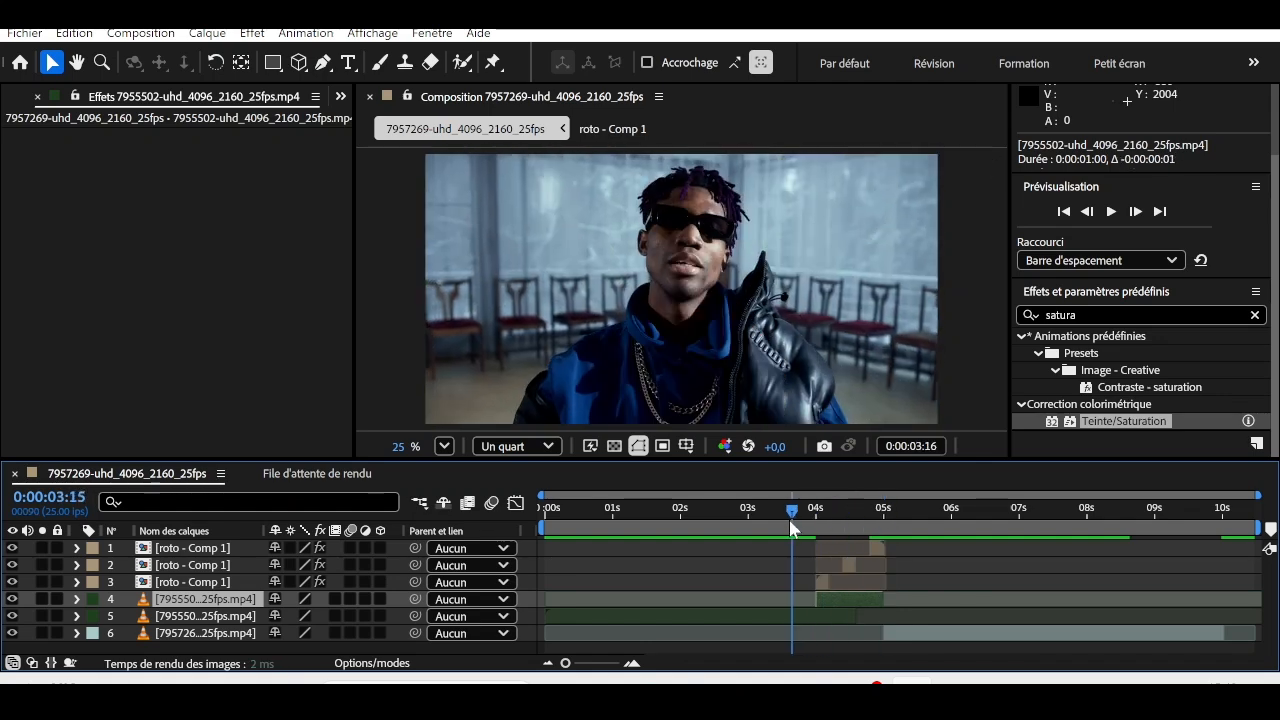
key(space)
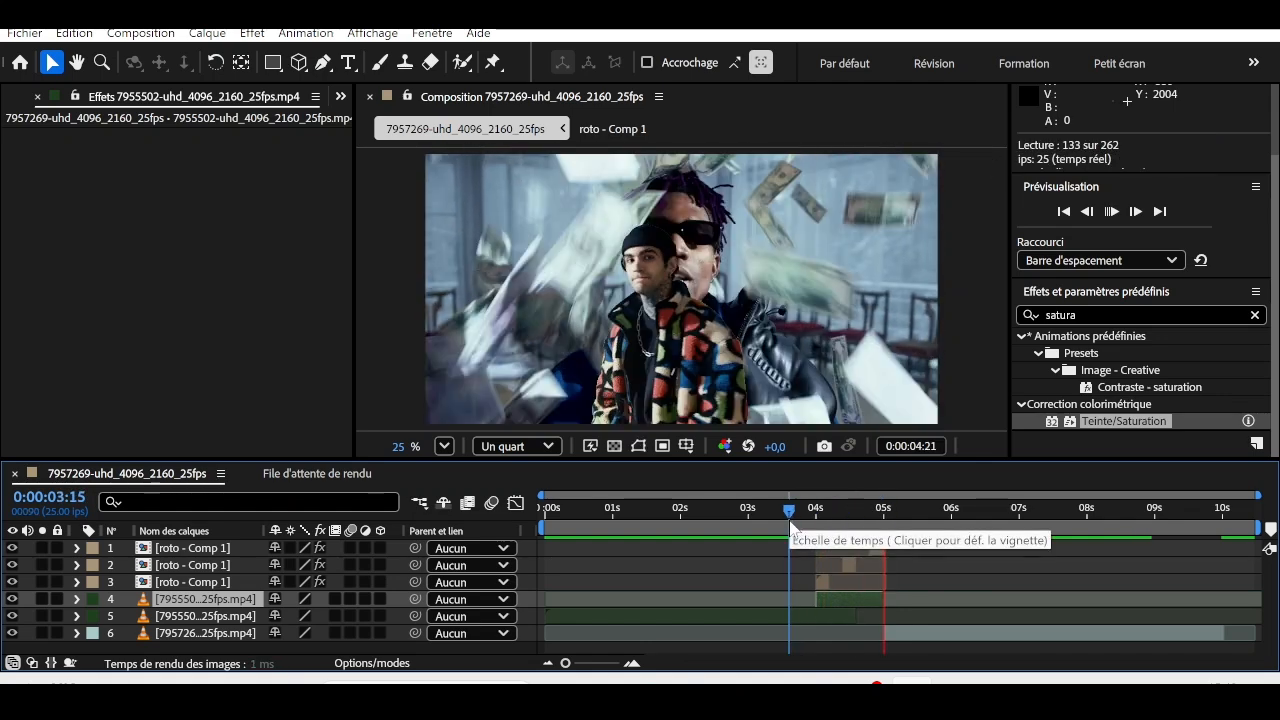
key(space)
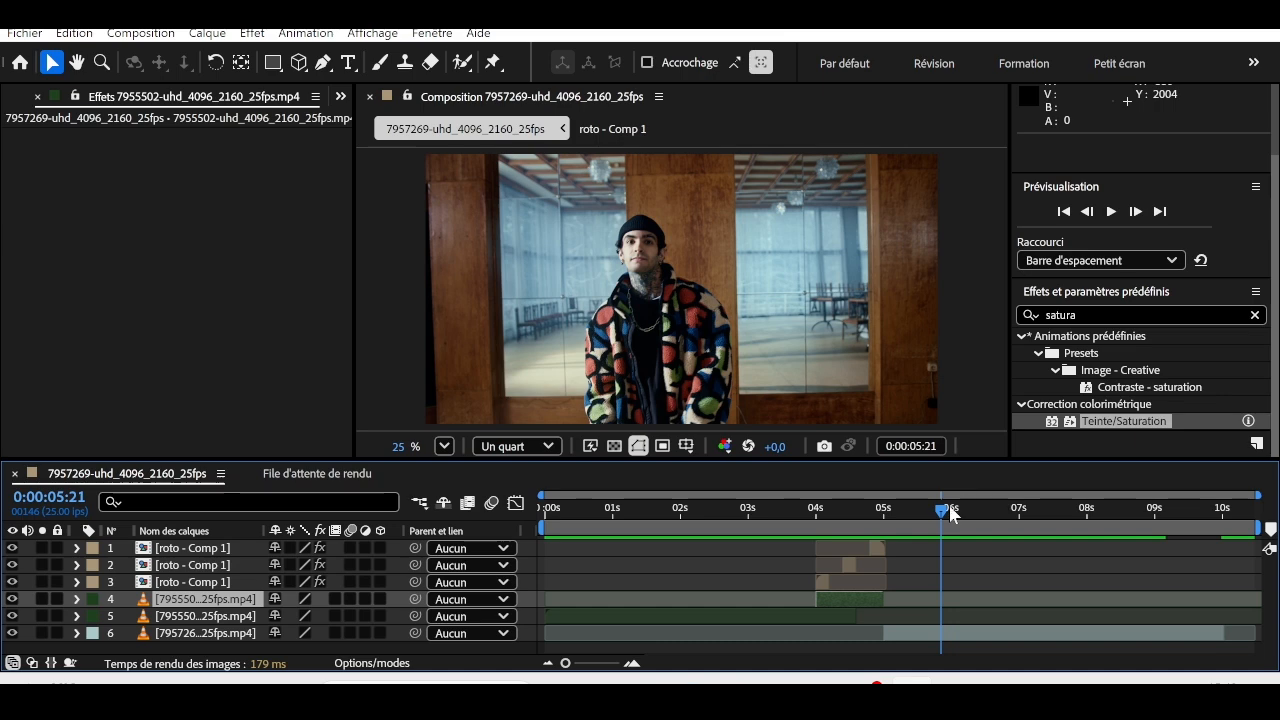
Return the current time to 0:00:04:00 and close the roto - Comp 1 timeline and the render queue
drag(941, 510, 817, 542)
double_click(817, 545)
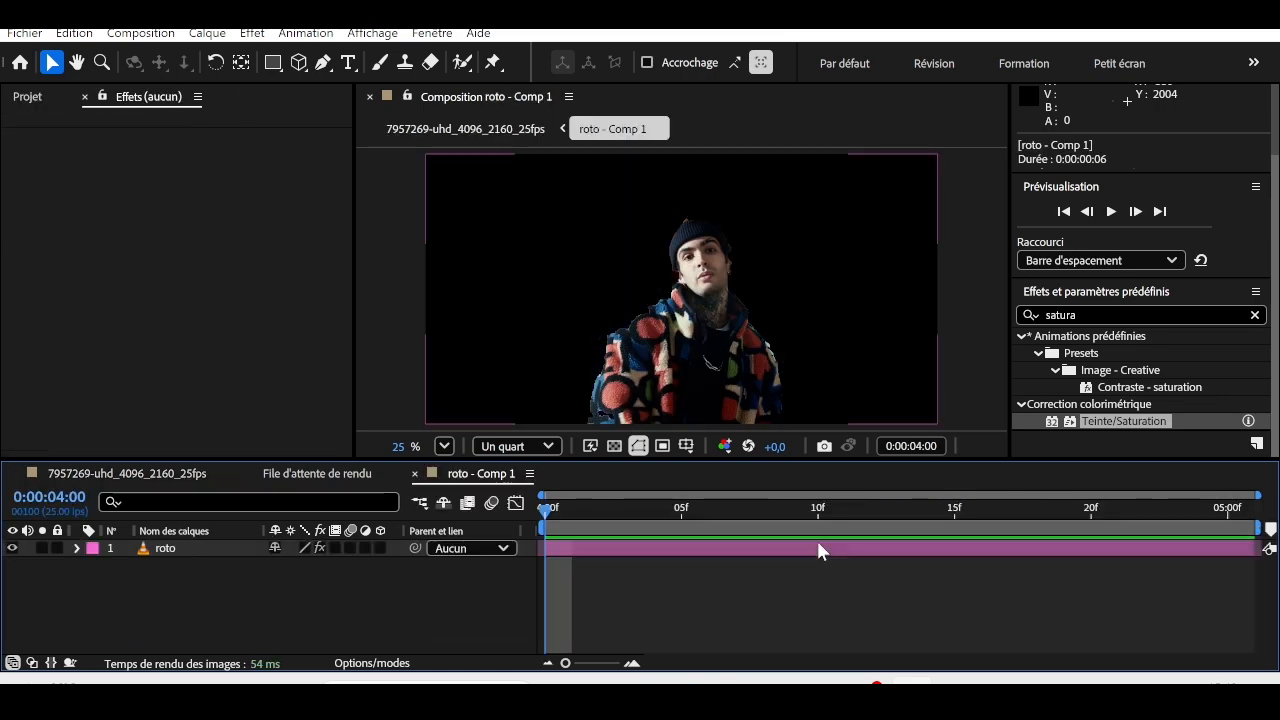
click(418, 476)
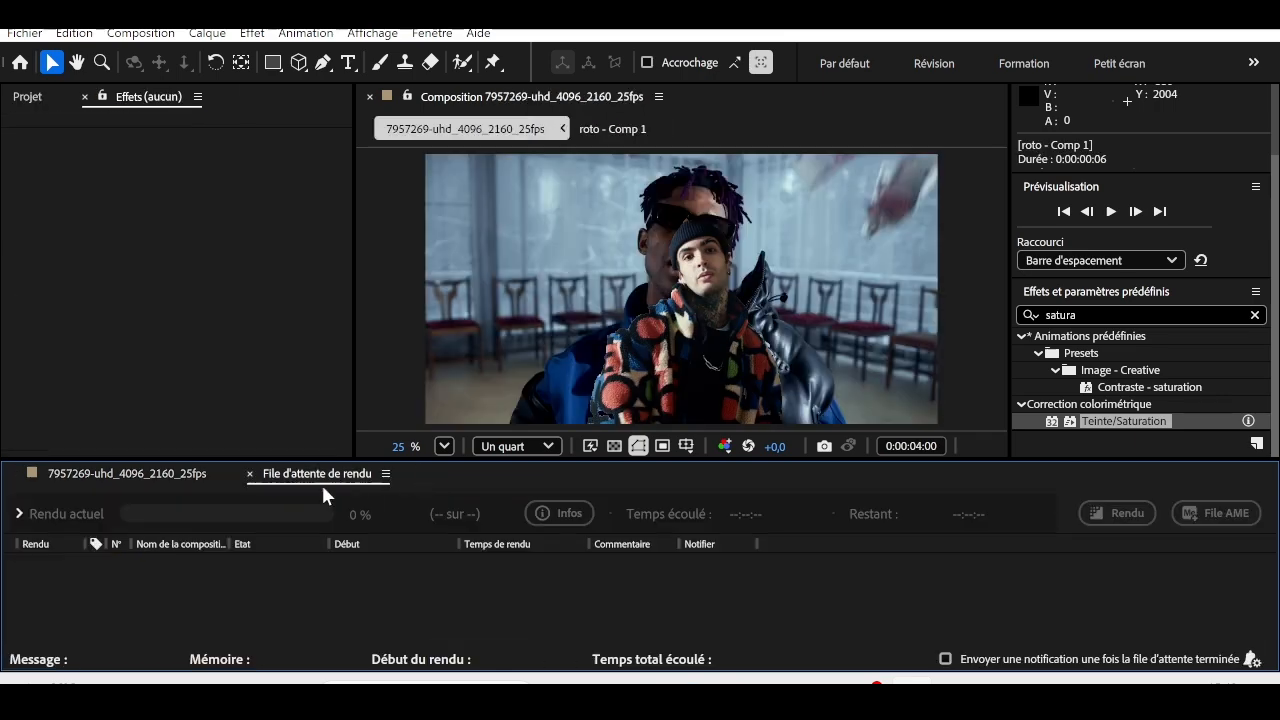
click(249, 474)
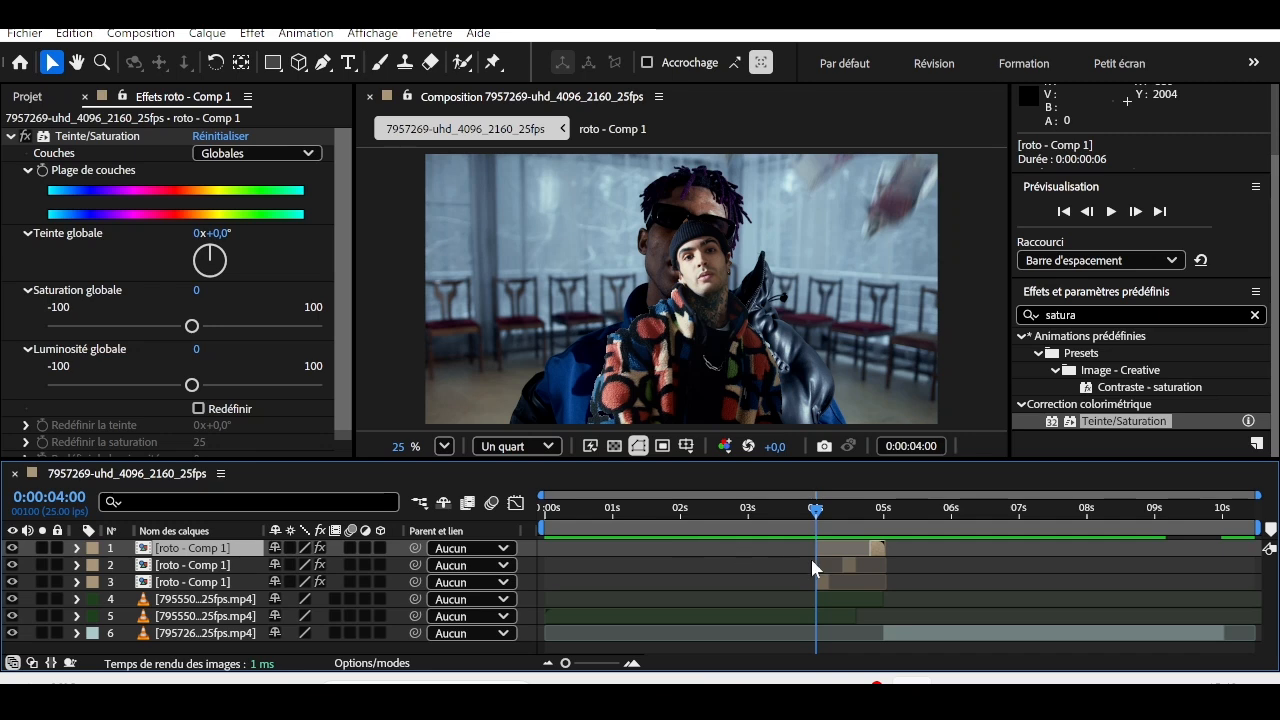
Delete the short upper piece of the first clip, extend the remaining piece to a duration of 0:00:05:01, and preview the transition
click(860, 591)
key(Delete)
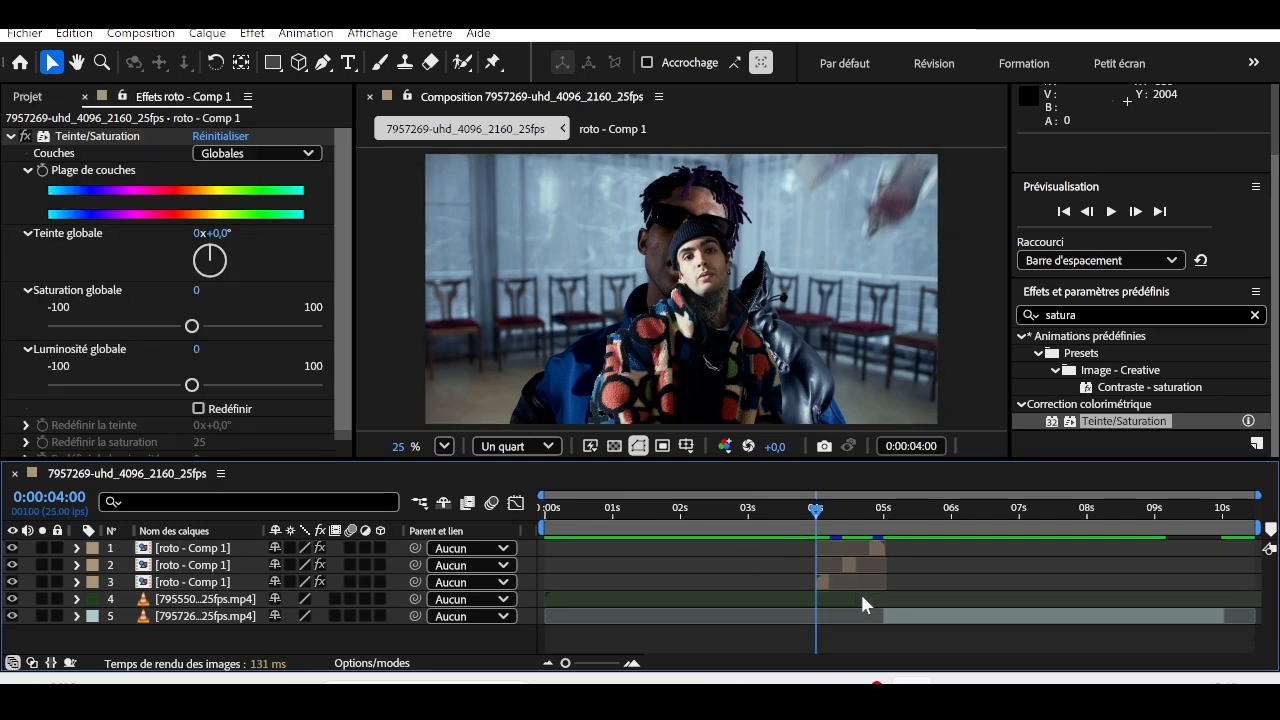
drag(857, 604, 884, 607)
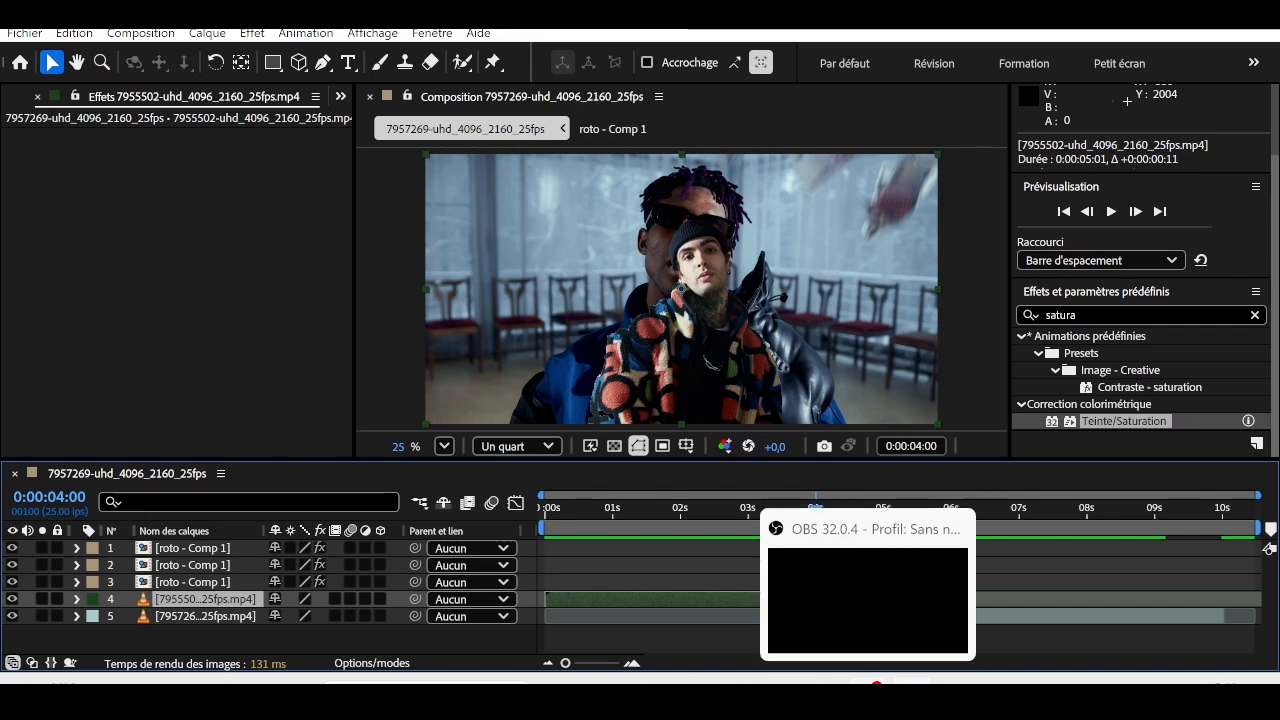
key(space)
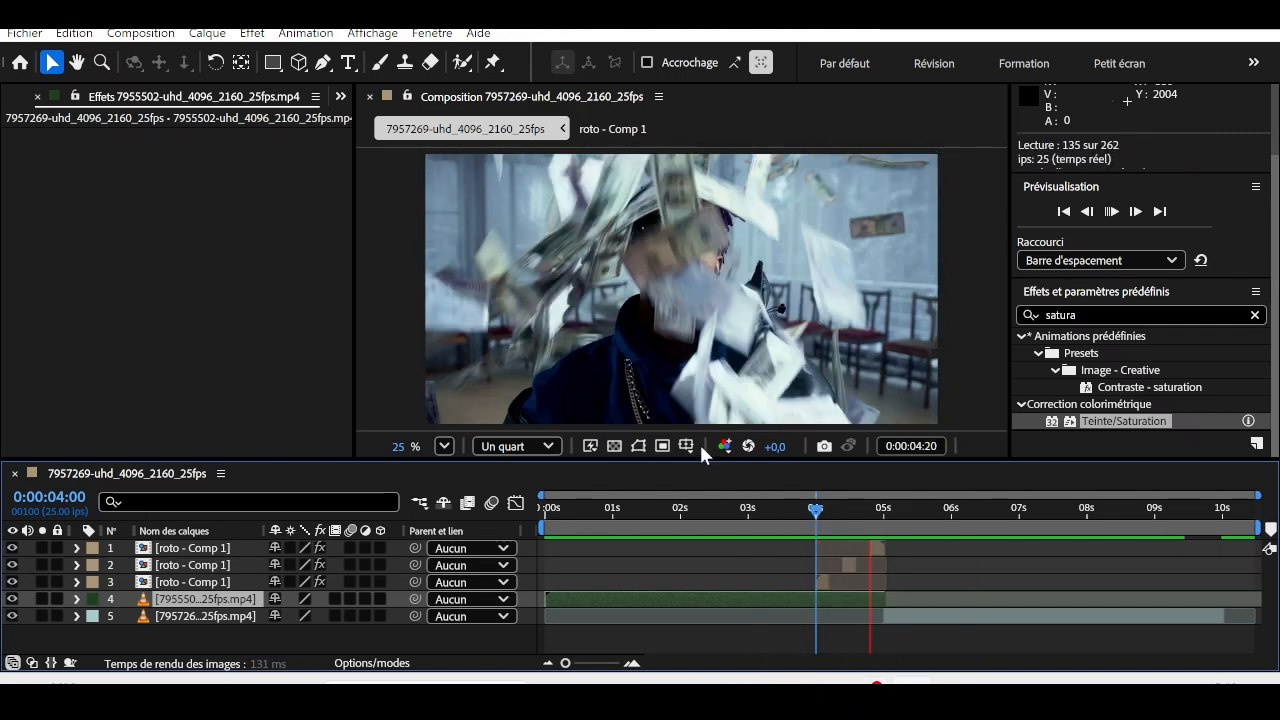
At 0:00:04:02, apply Teinte/Saturation to the earliest cutout piece on layer 3 and set its Luminosité globale to 100
key(space)
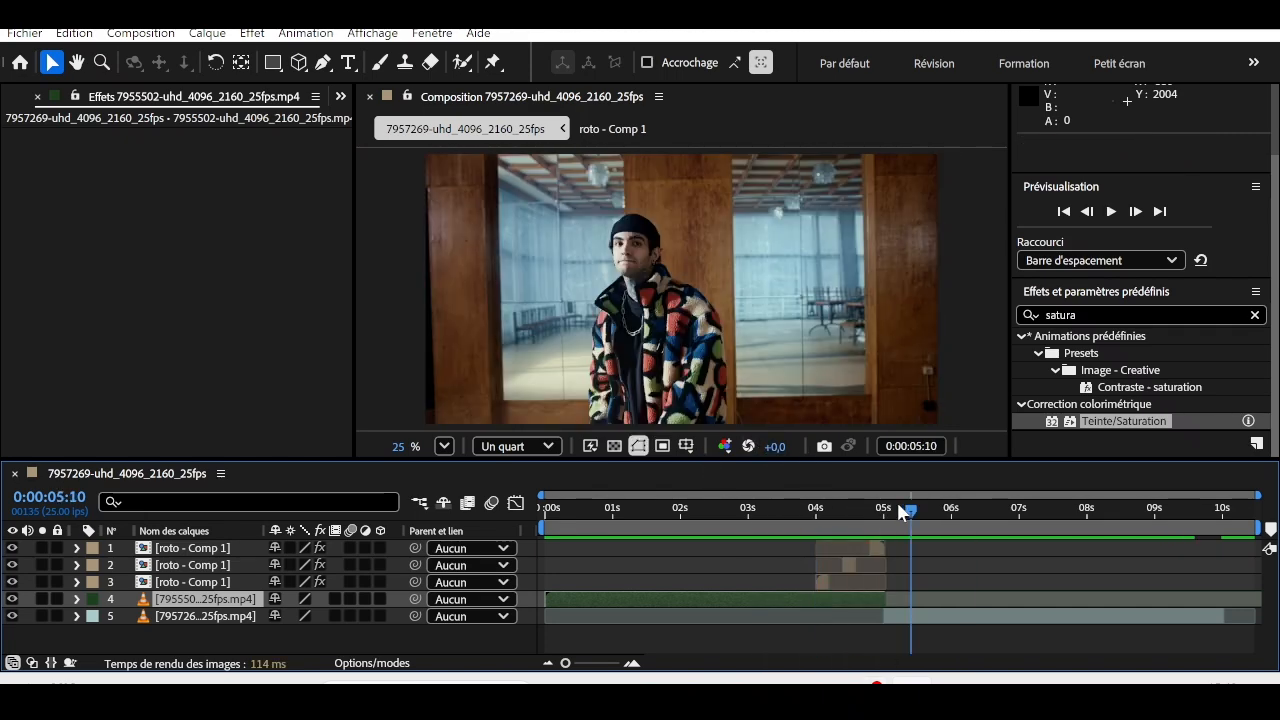
drag(908, 511, 815, 548)
drag(1155, 421, 819, 577)
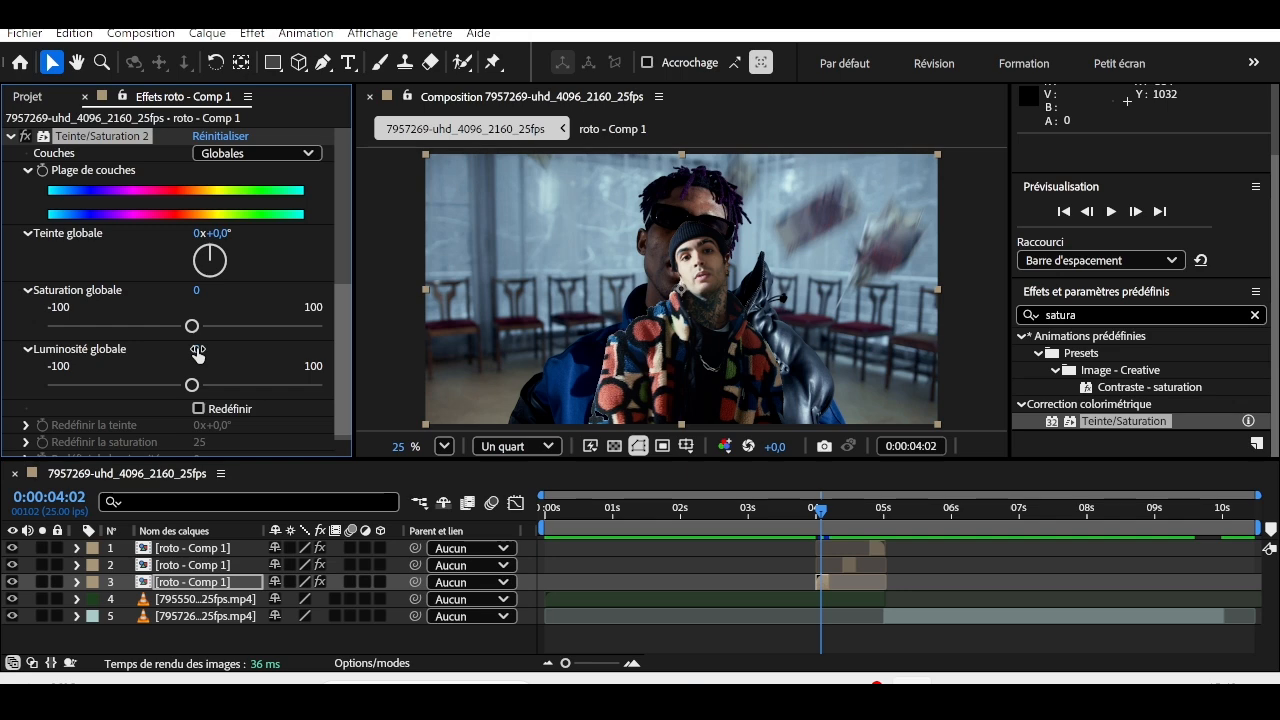
drag(197, 354, 310, 358)
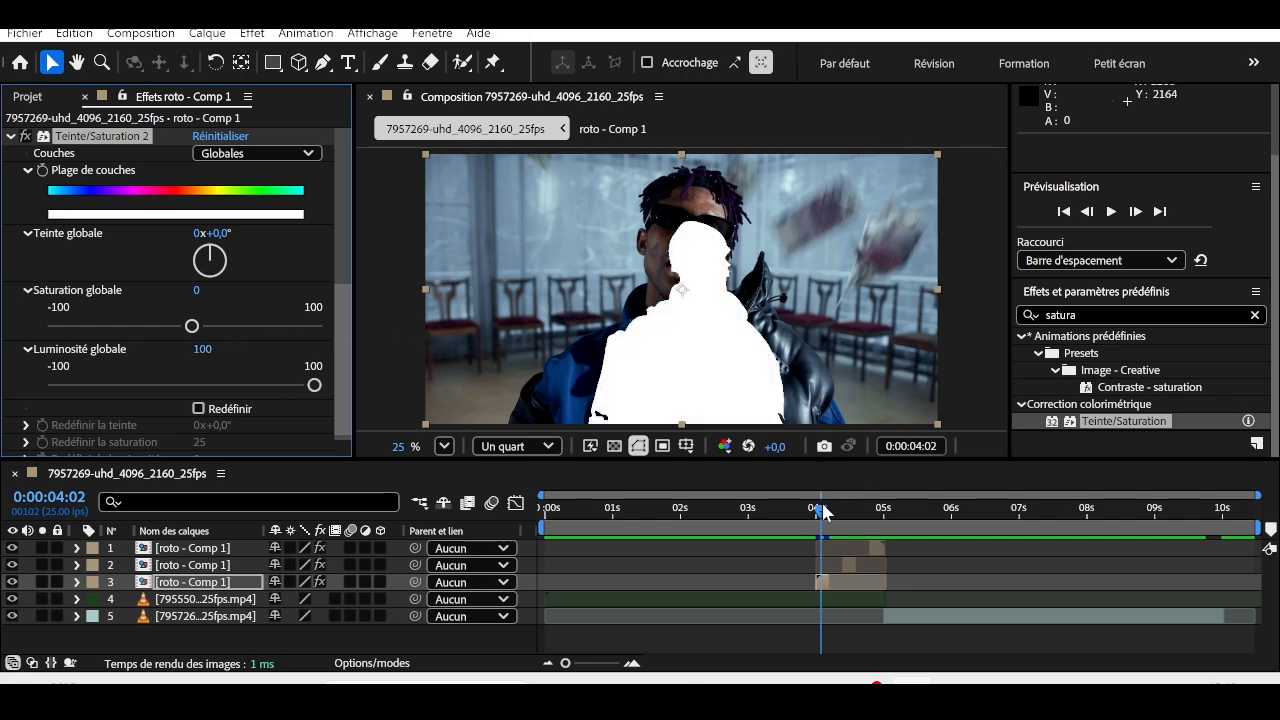
Play the transition from 0:00:03:19 to check the white cutout flash, ending with the current time at 0:00:04:21
drag(822, 511, 800, 515)
key(space)
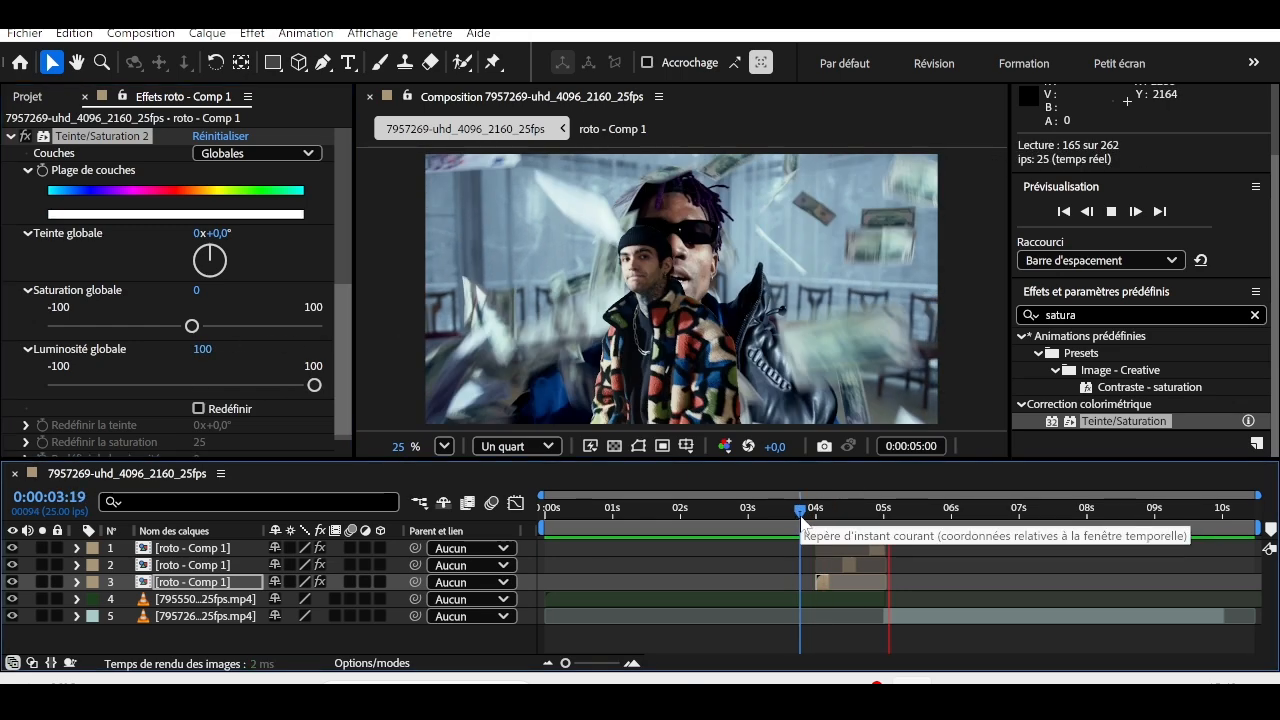
click(878, 515)
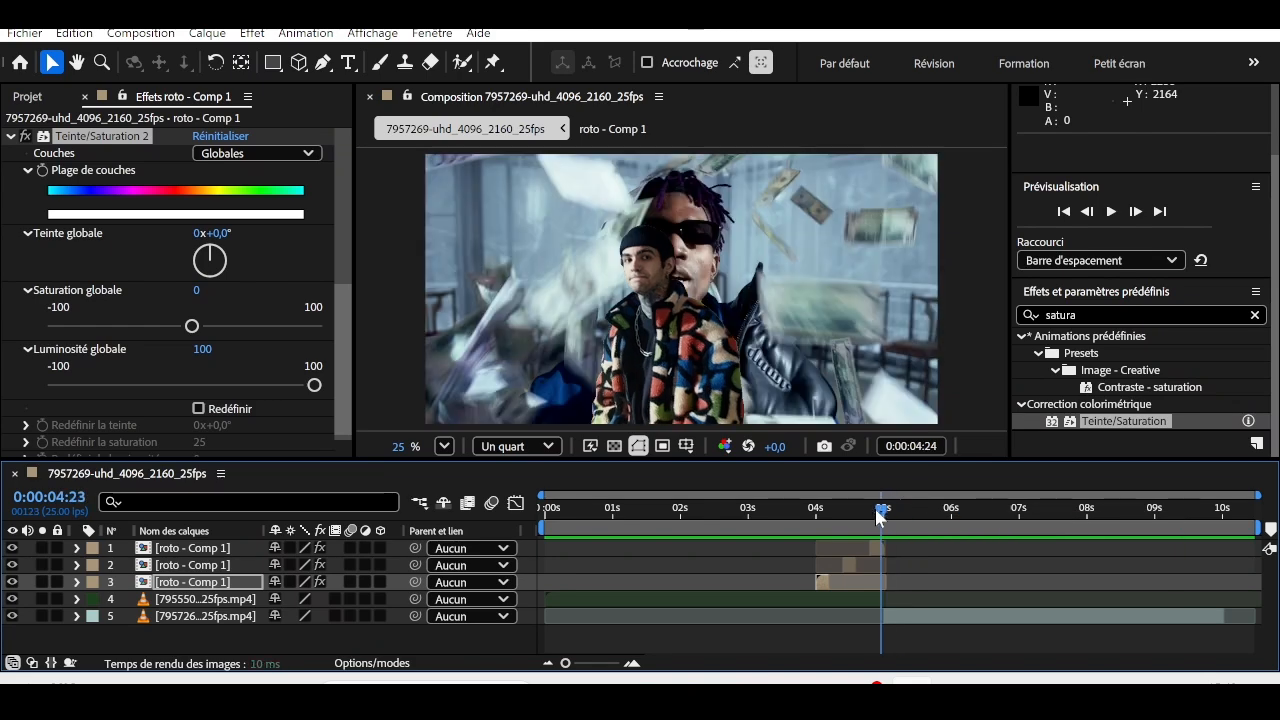
drag(878, 515, 873, 512)
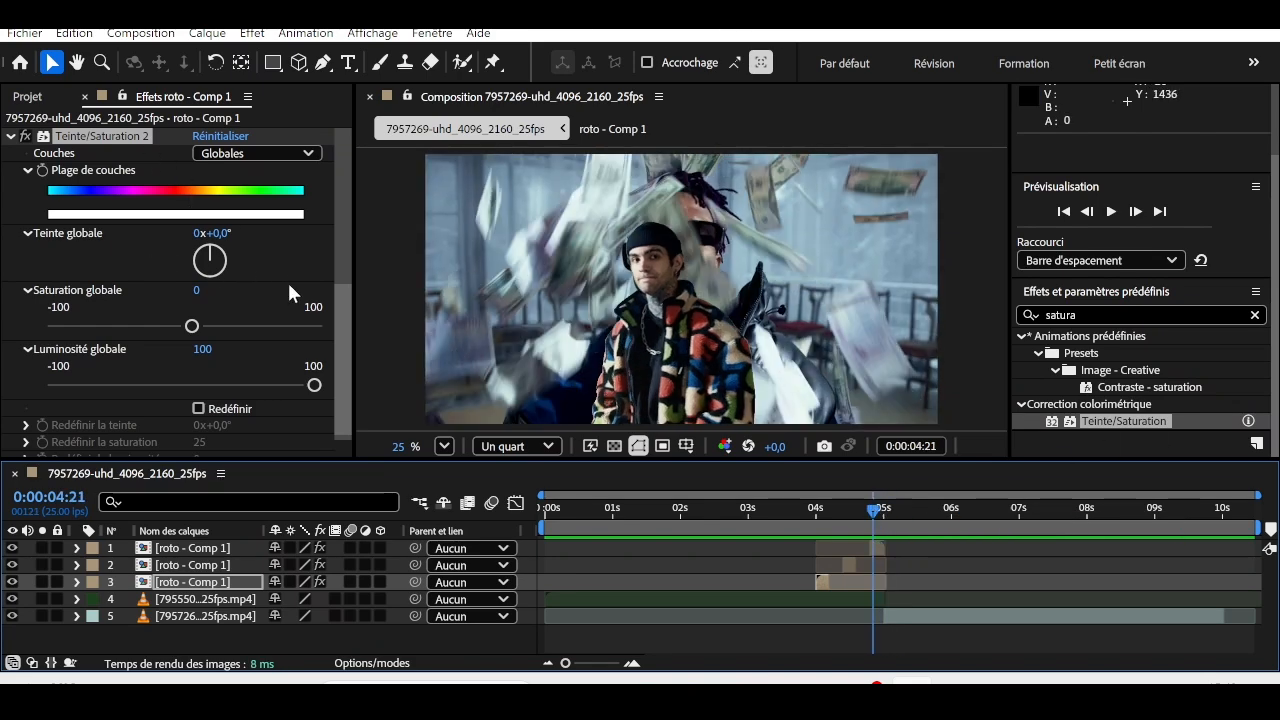
Remove the unmodified Teinte/Saturation effect from the layer 3 cutout piece, keeping Teinte/Saturation 2
drag(342, 300, 330, 148)
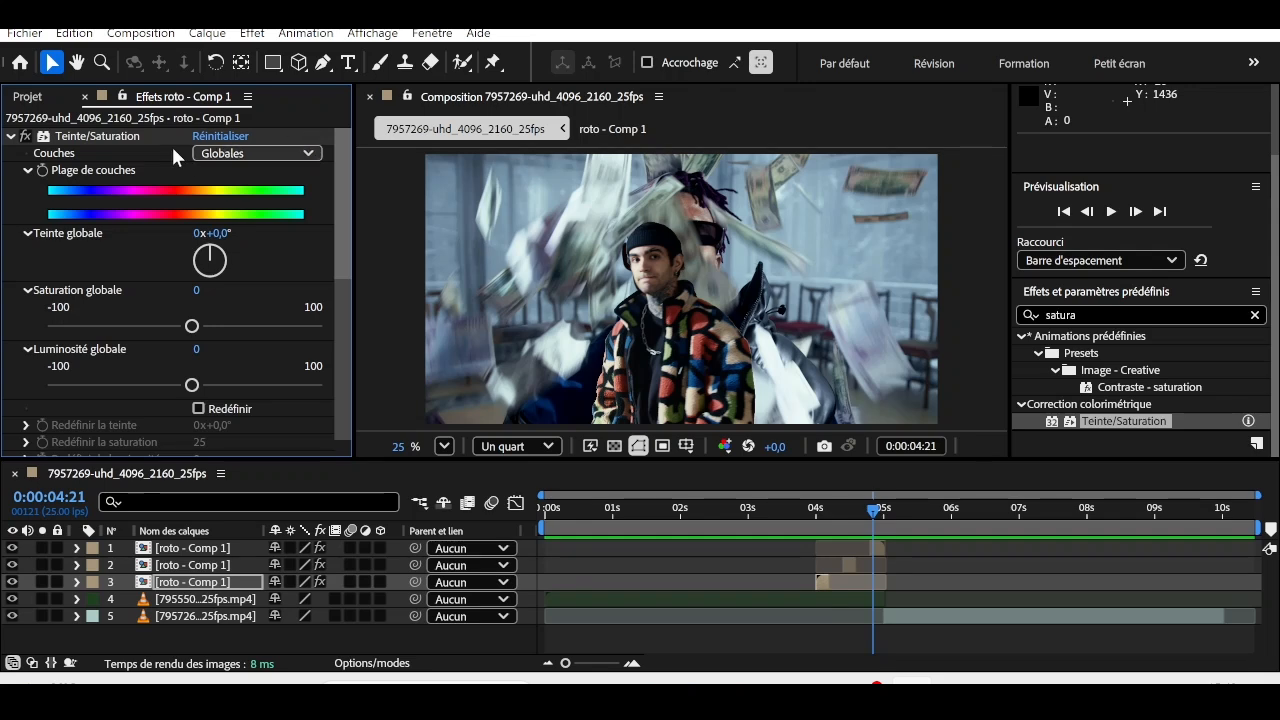
scroll(132, 141, down, 5)
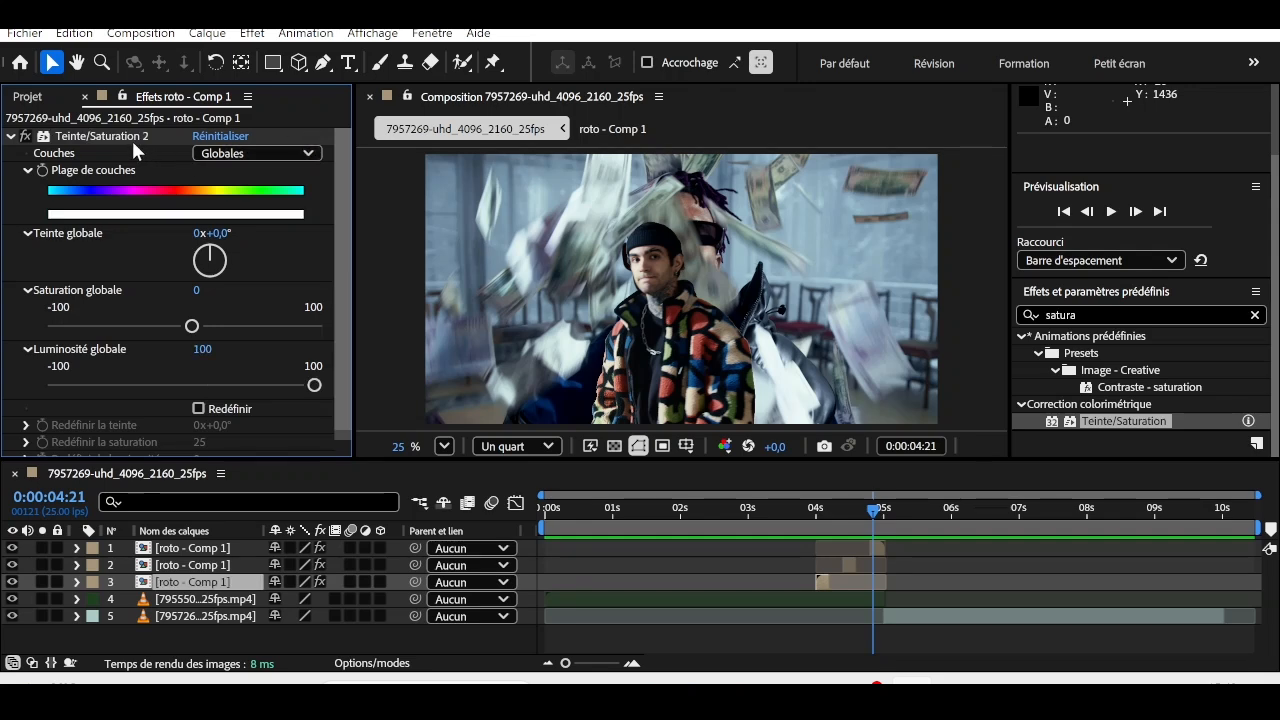
click(100, 136)
key(Delete)
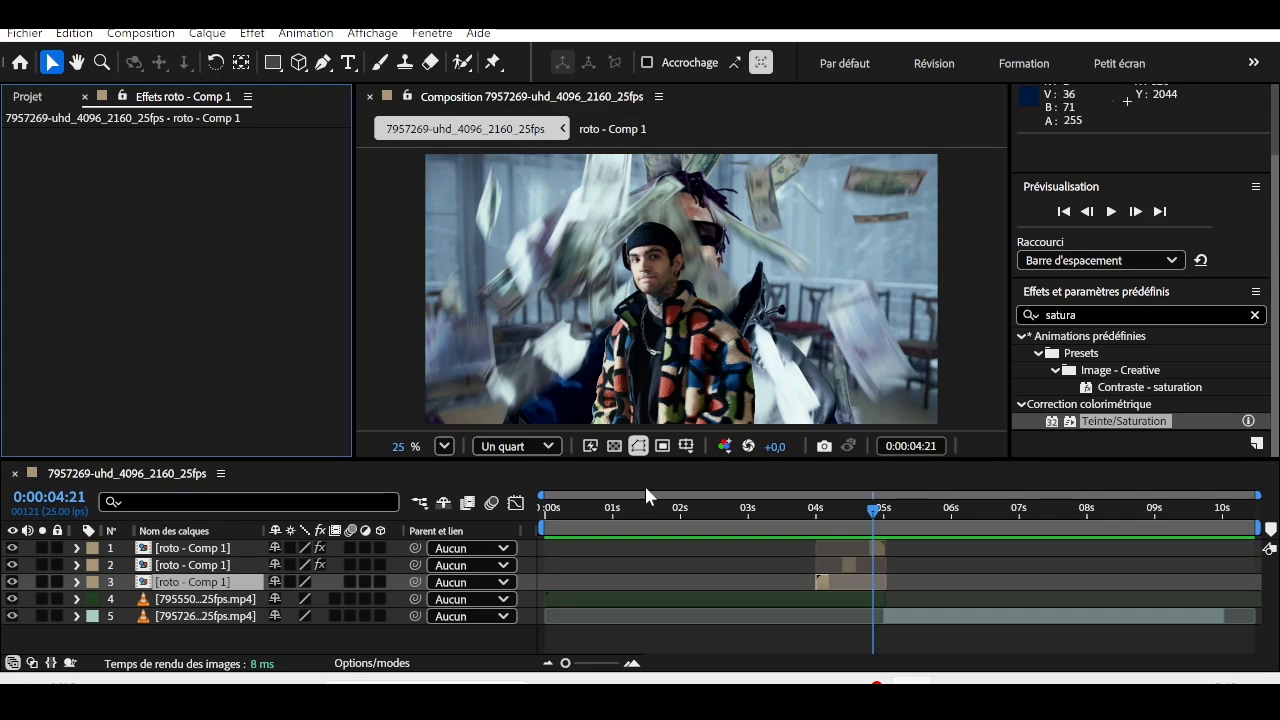
drag(873, 520, 819, 530)
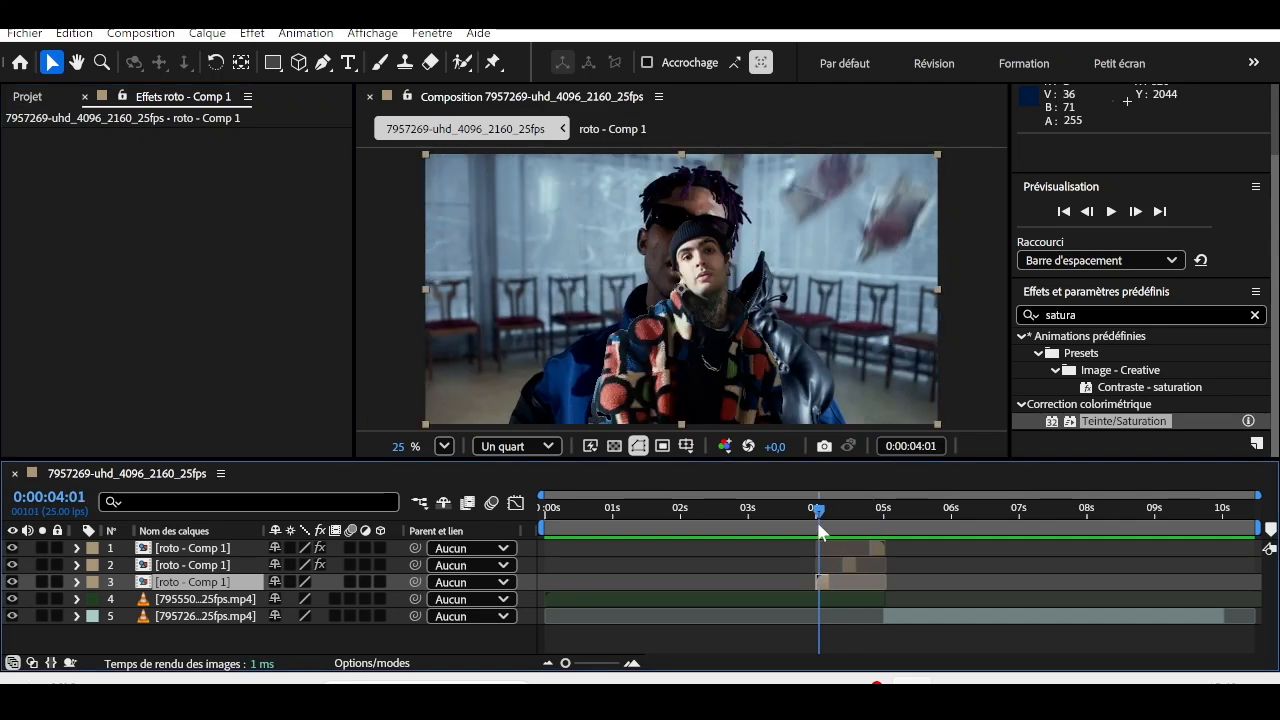
click(172, 359)
key(ctrl+z)
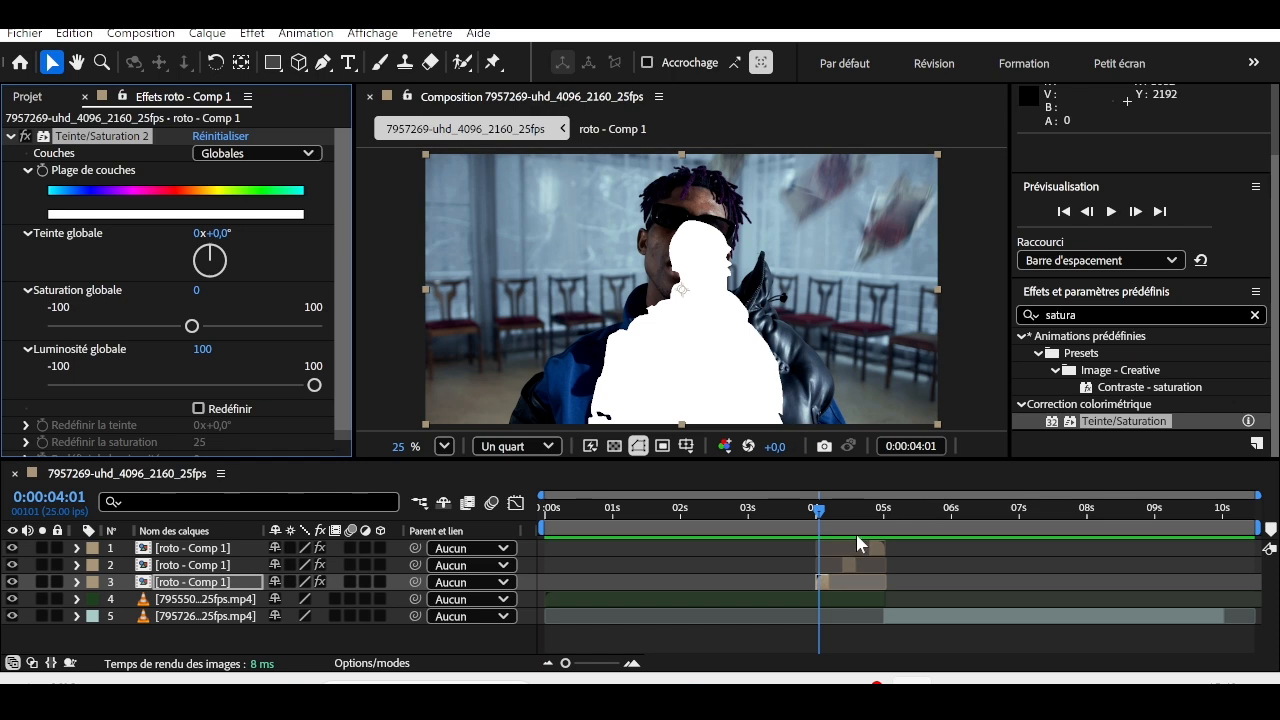
At 0:00:04:22, set the Luminosité globale of the Teinte/Saturation effect on the last cutout piece, layer 1, to 100
click(877, 510)
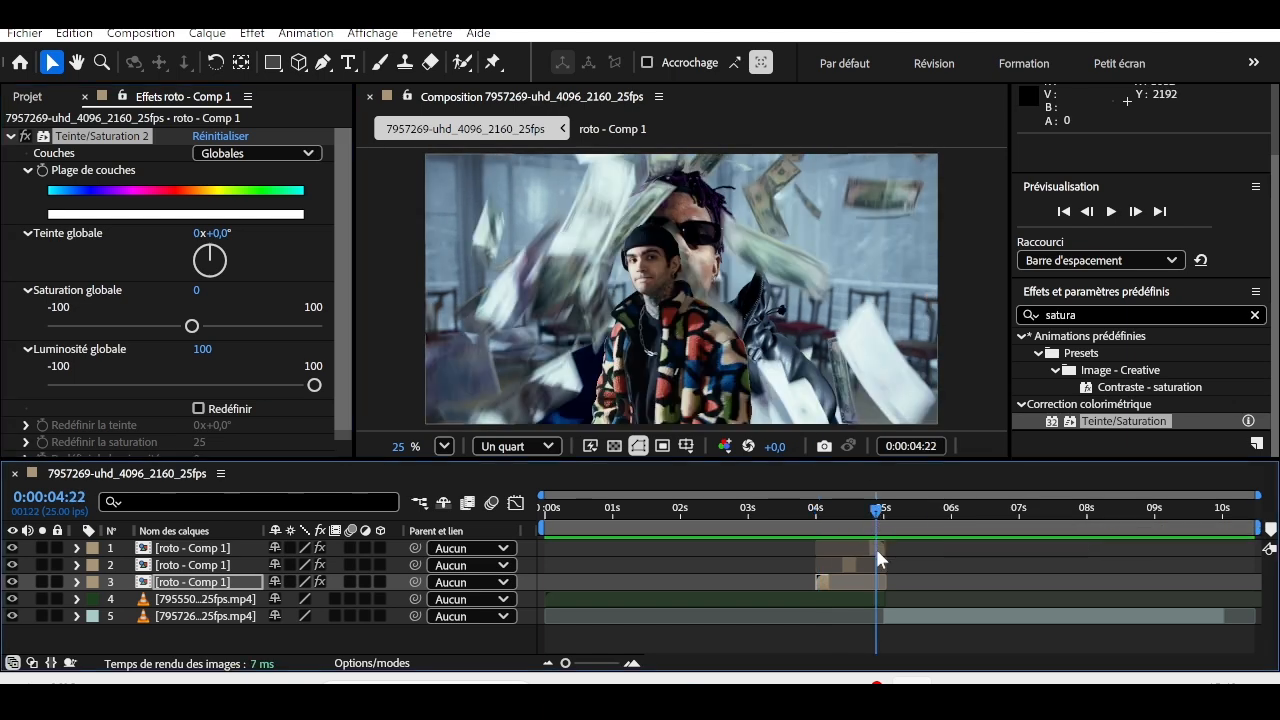
key(ctrl+z)
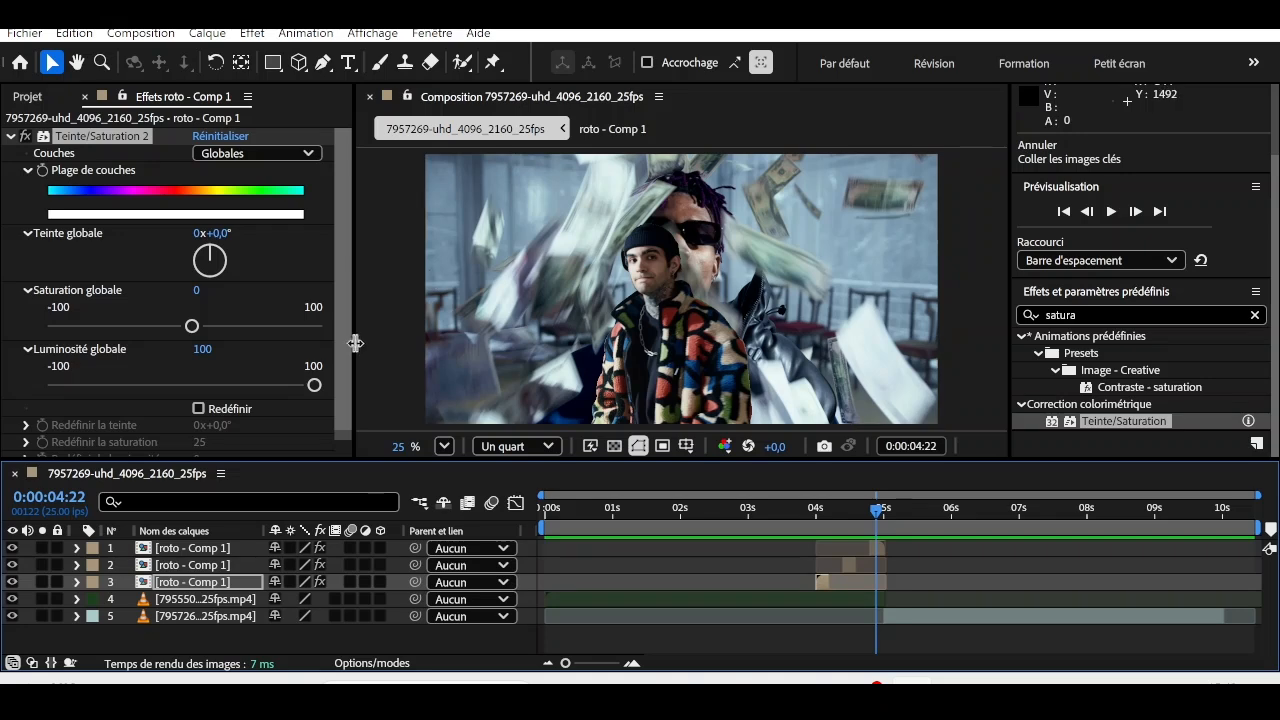
drag(346, 348, 343, 320)
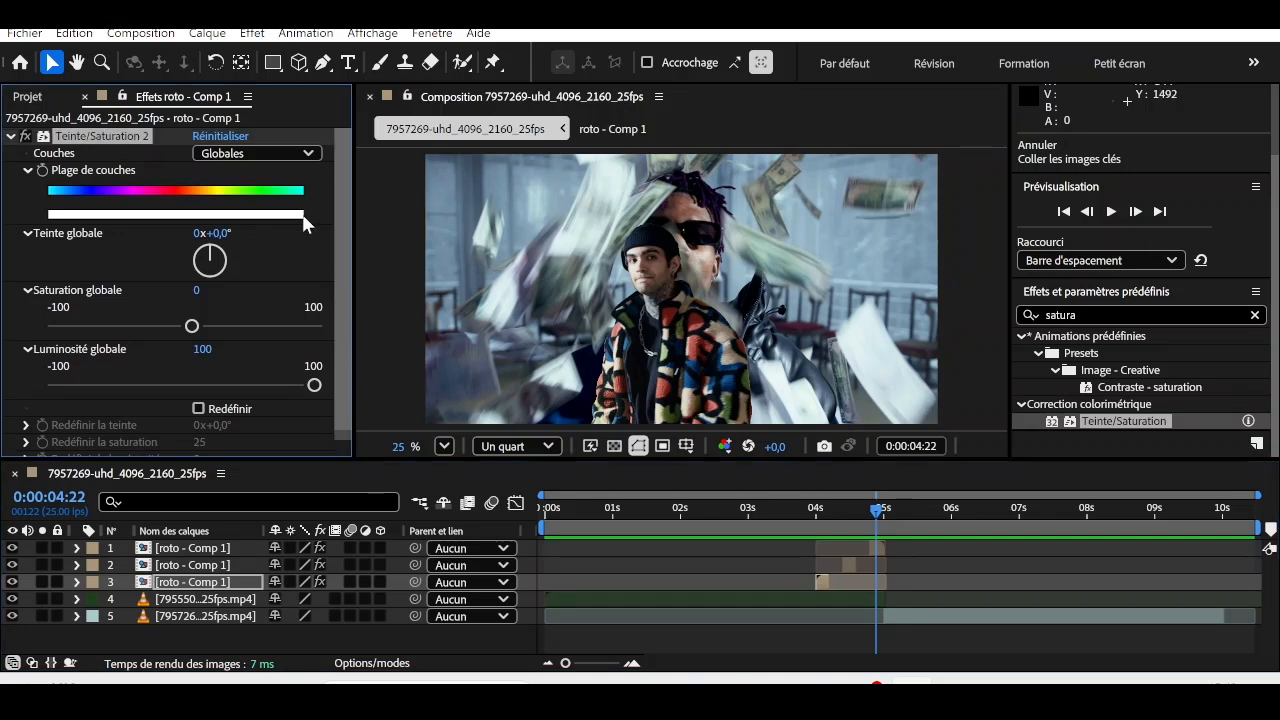
click(10, 137)
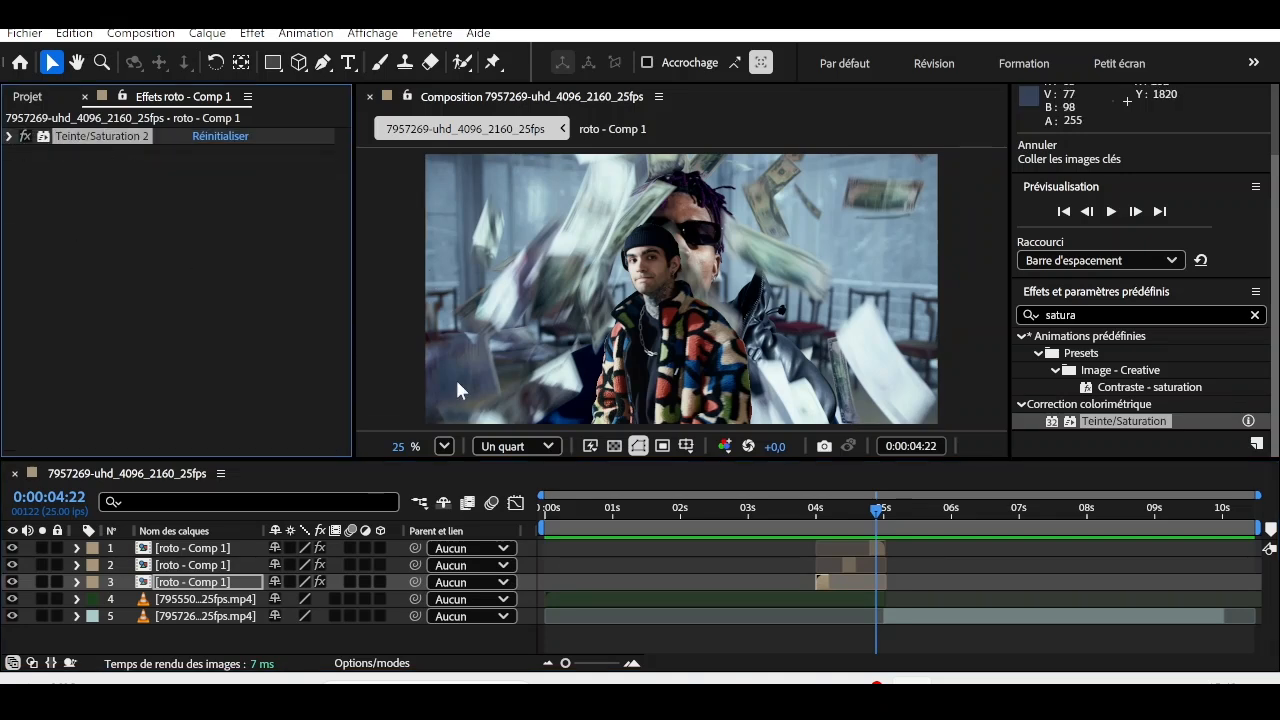
click(879, 543)
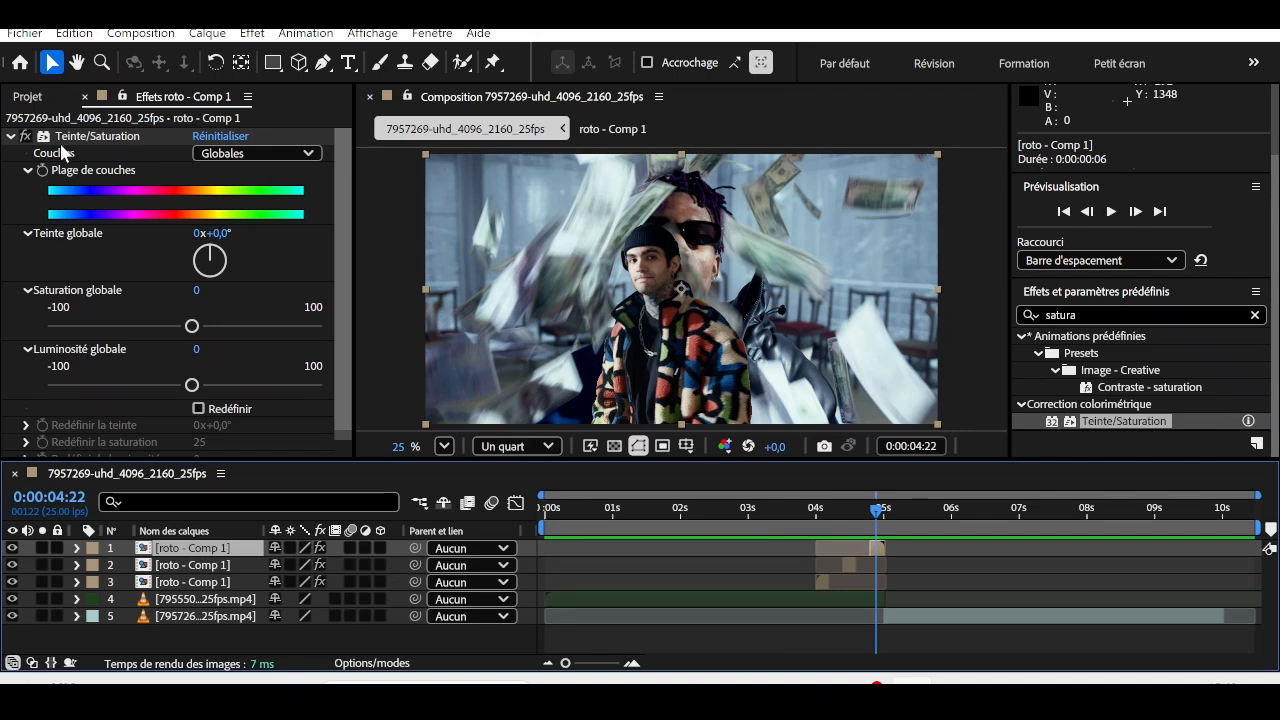
click(10, 137)
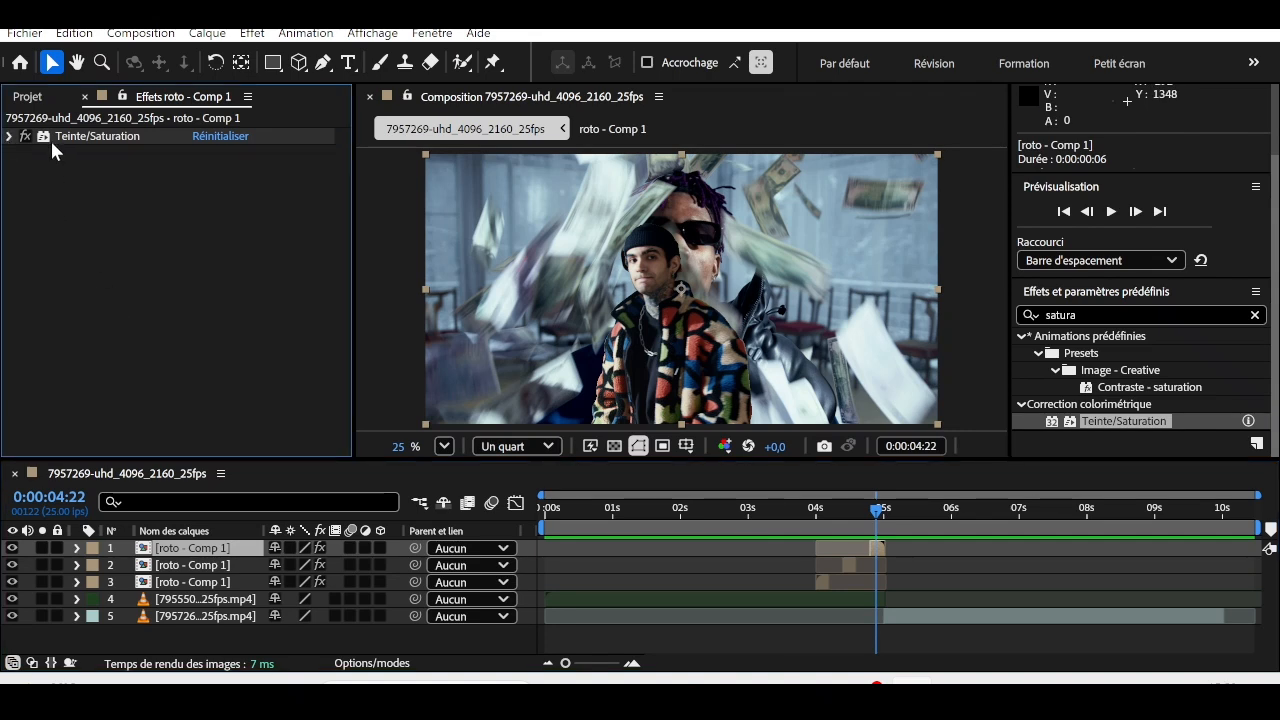
click(10, 137)
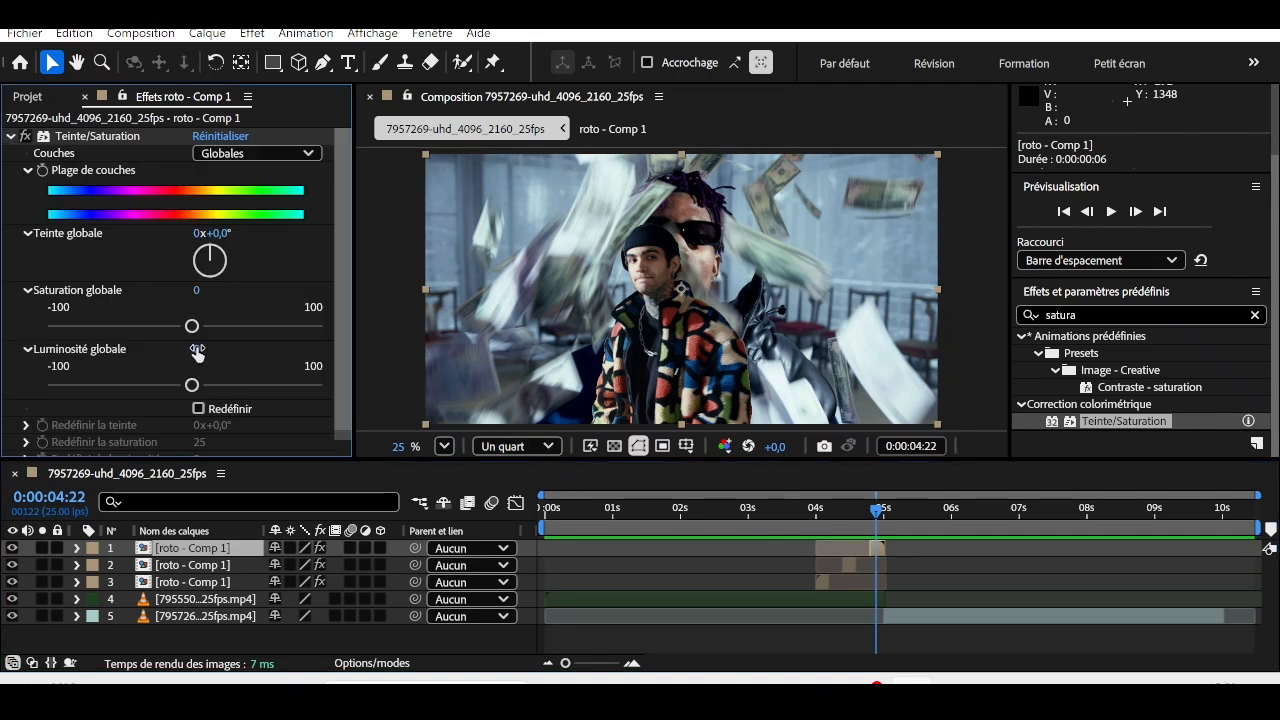
drag(197, 352, 305, 344)
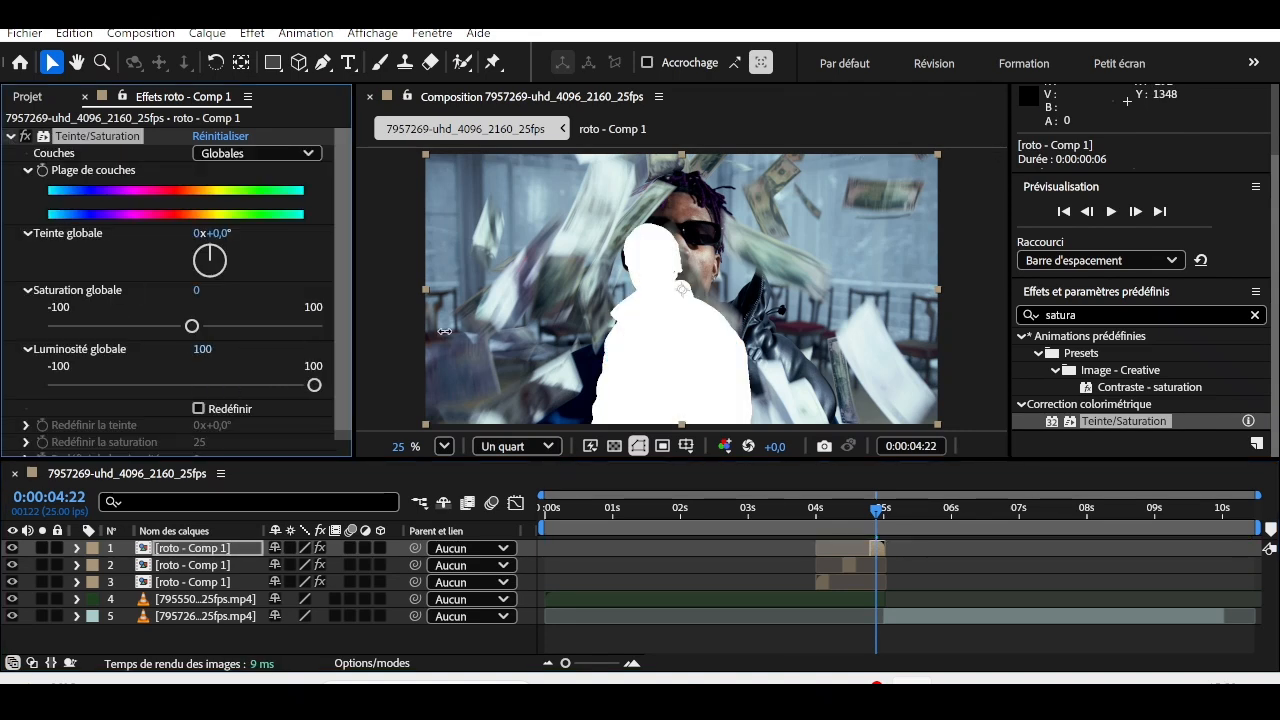
Search the effects for "dee" and apply Deep Glow 2 to the last and earliest cutout pieces, on layers 1 and 3
click(1251, 314)
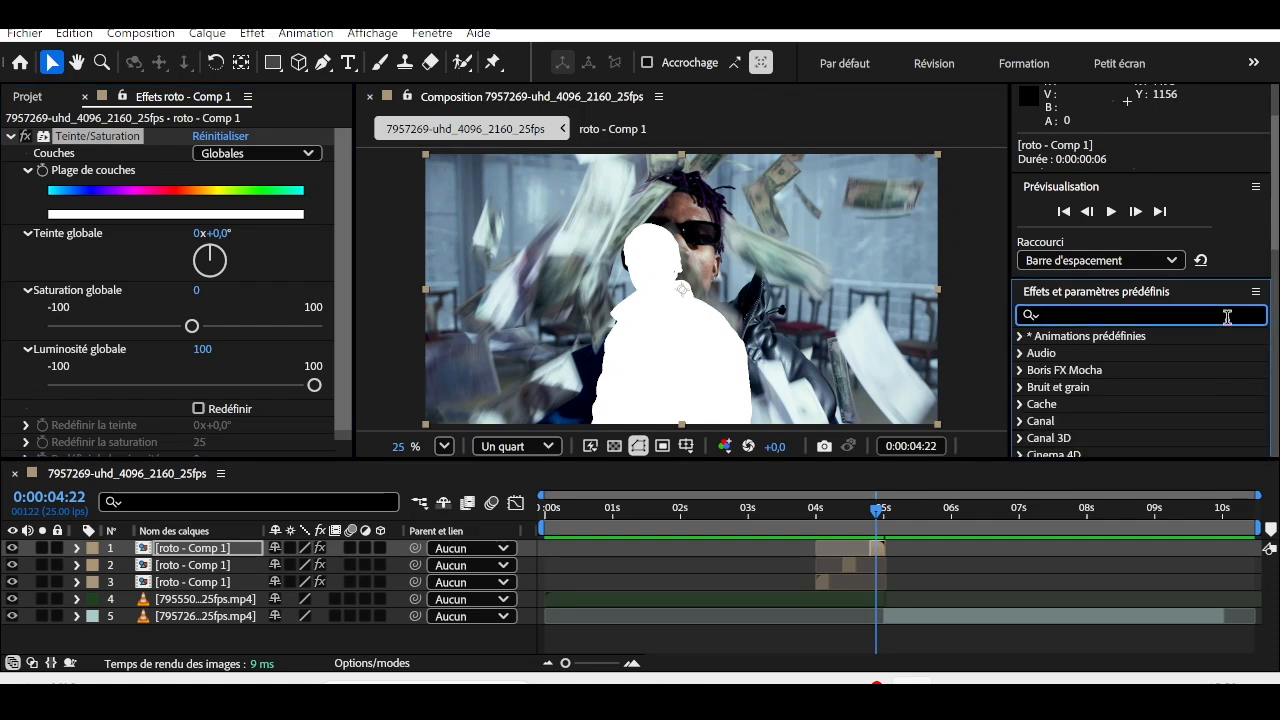
text(dee)
drag(1092, 421, 885, 548)
click(822, 431)
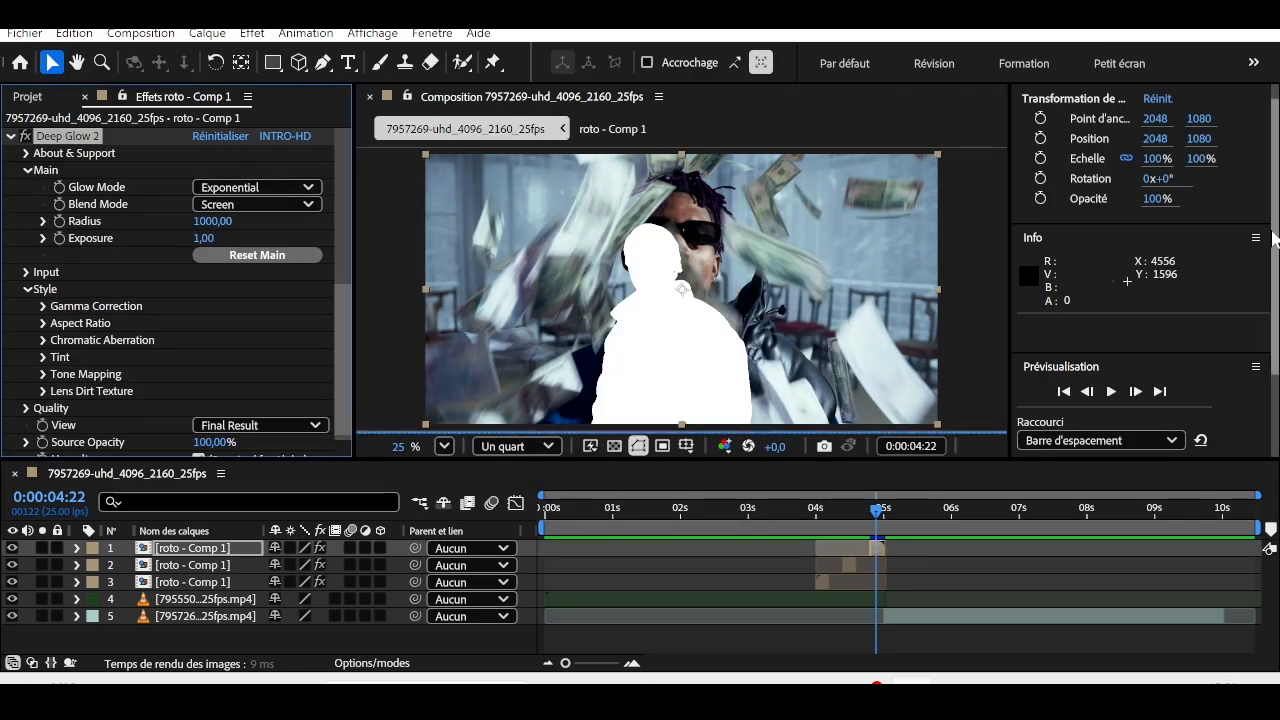
scroll(1274, 237, down, 3)
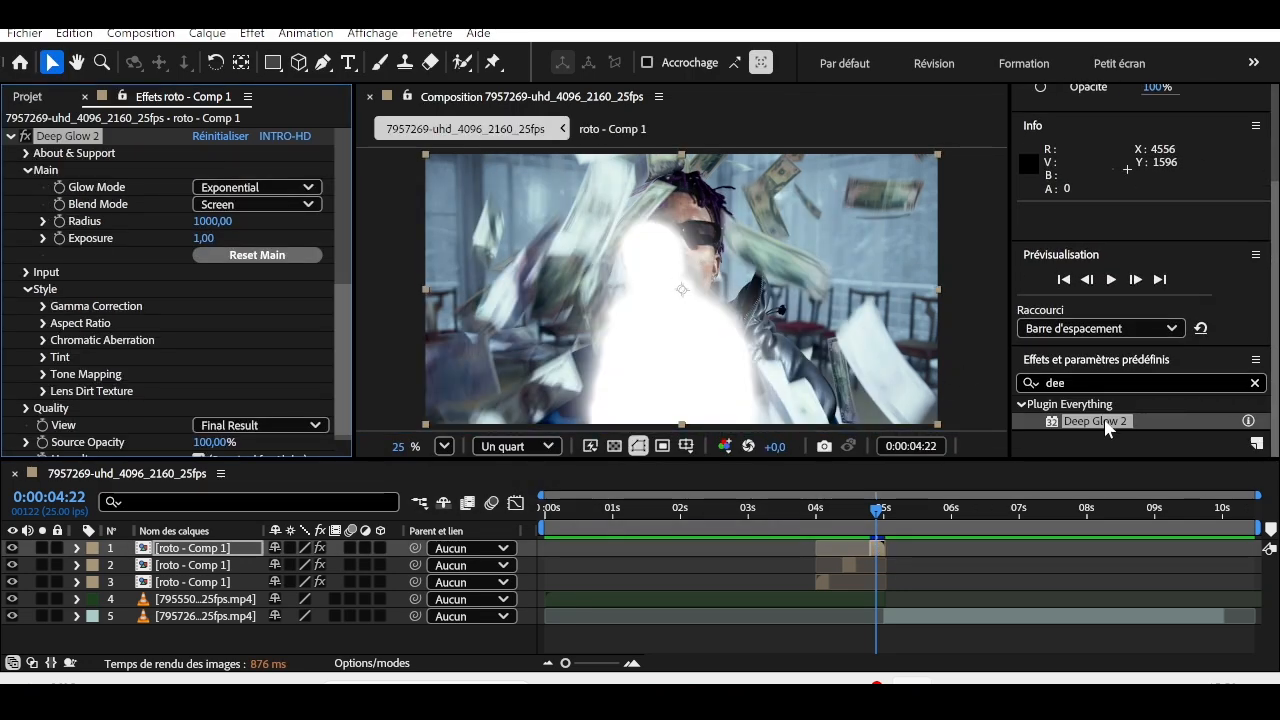
drag(1107, 428, 822, 580)
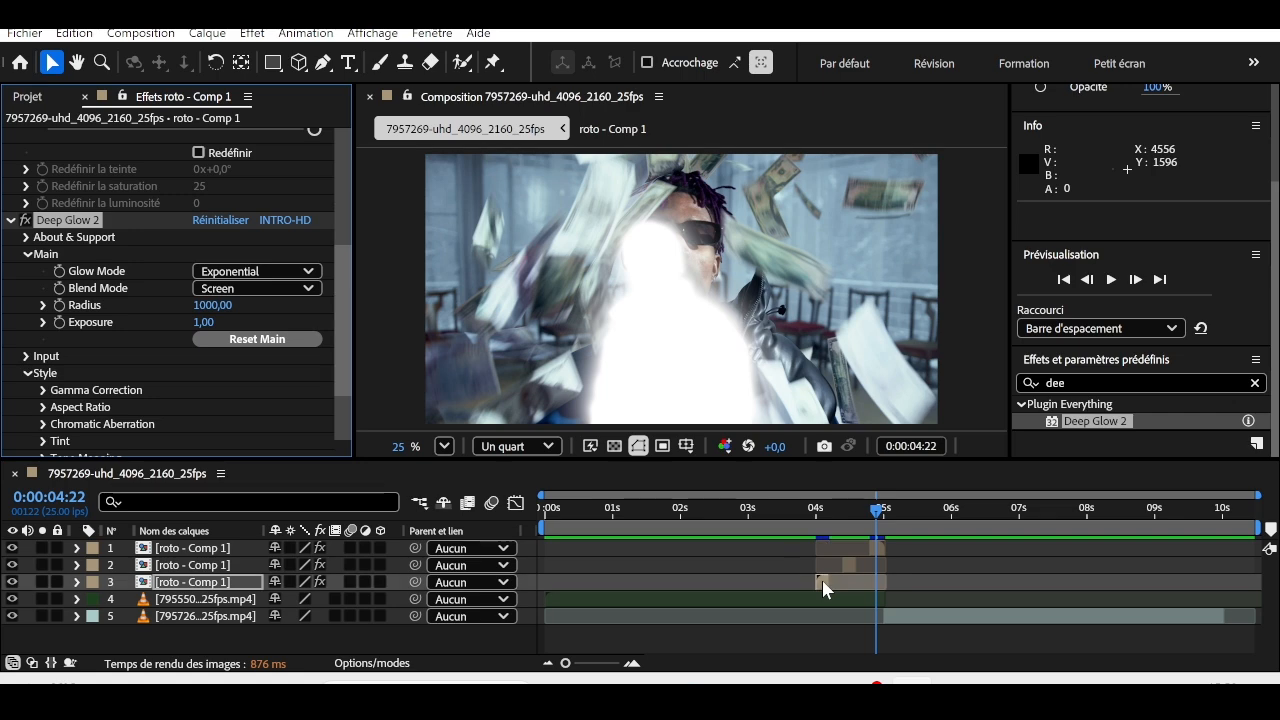
Play the transition from 0:00:03:20 and again from 0:00:03:13 to check the glowing white flashes
drag(877, 510, 808, 530)
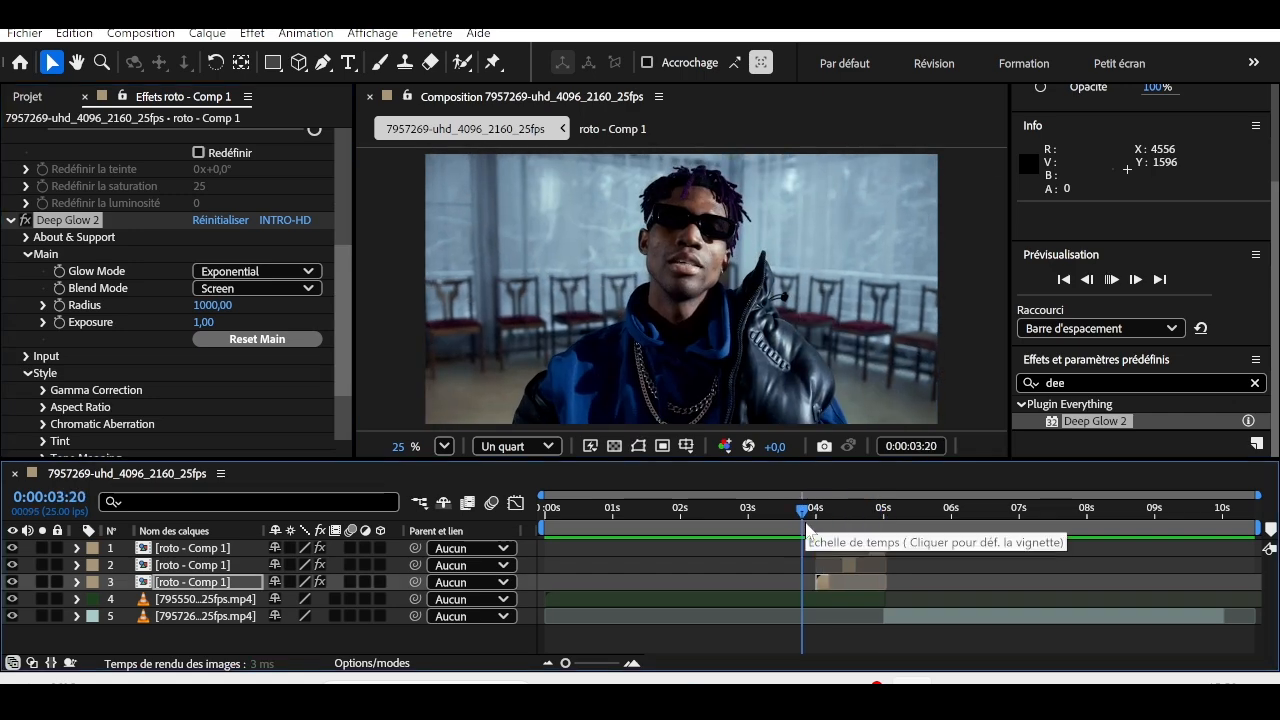
key(space)
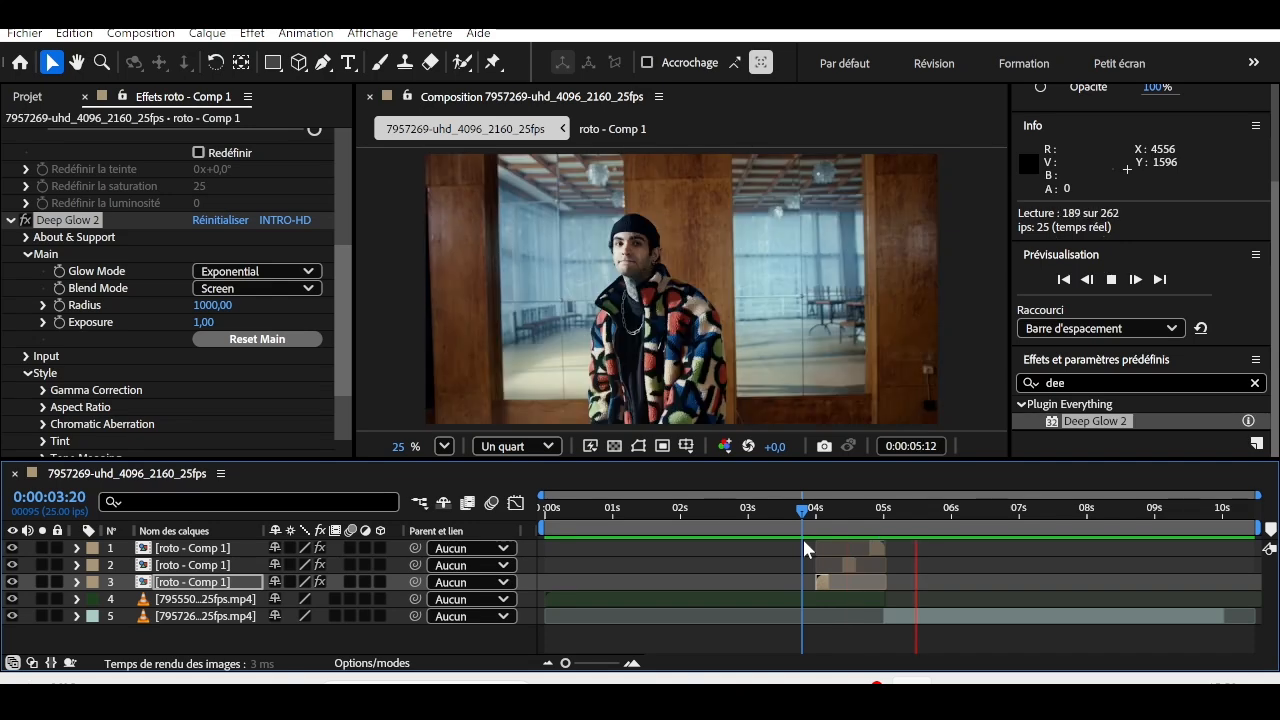
key(space)
drag(929, 512, 783, 547)
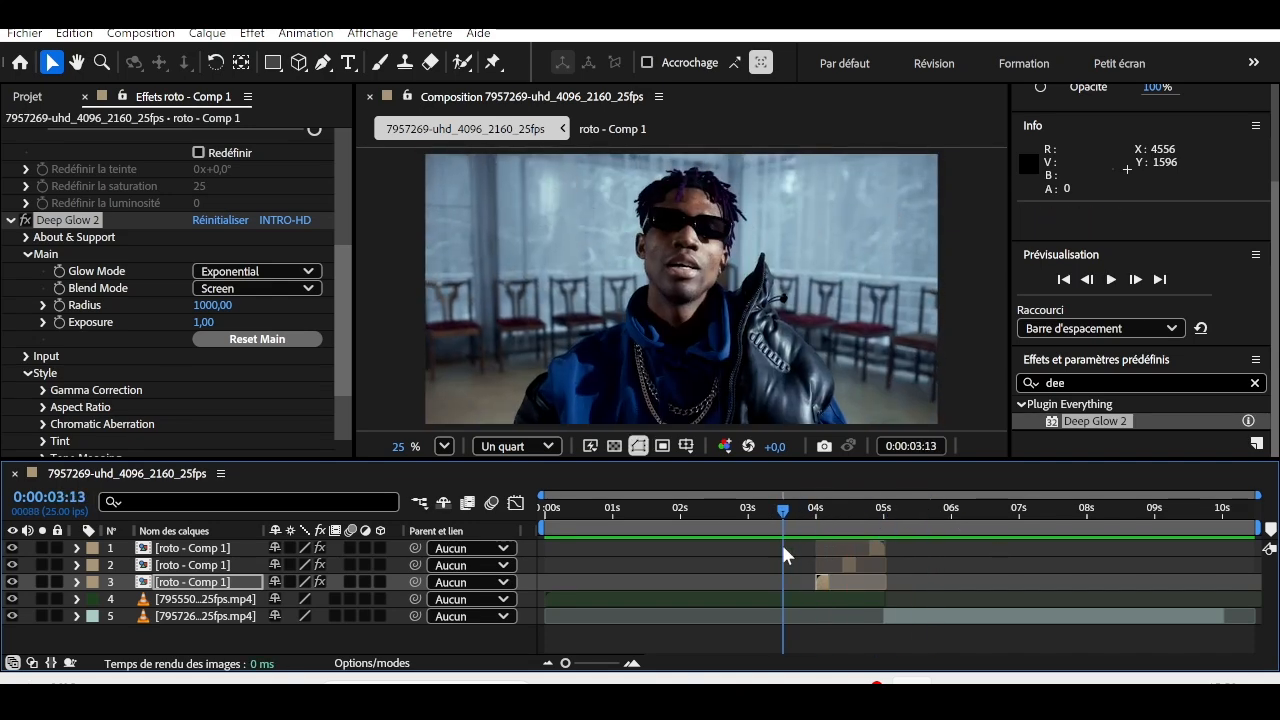
key(space)
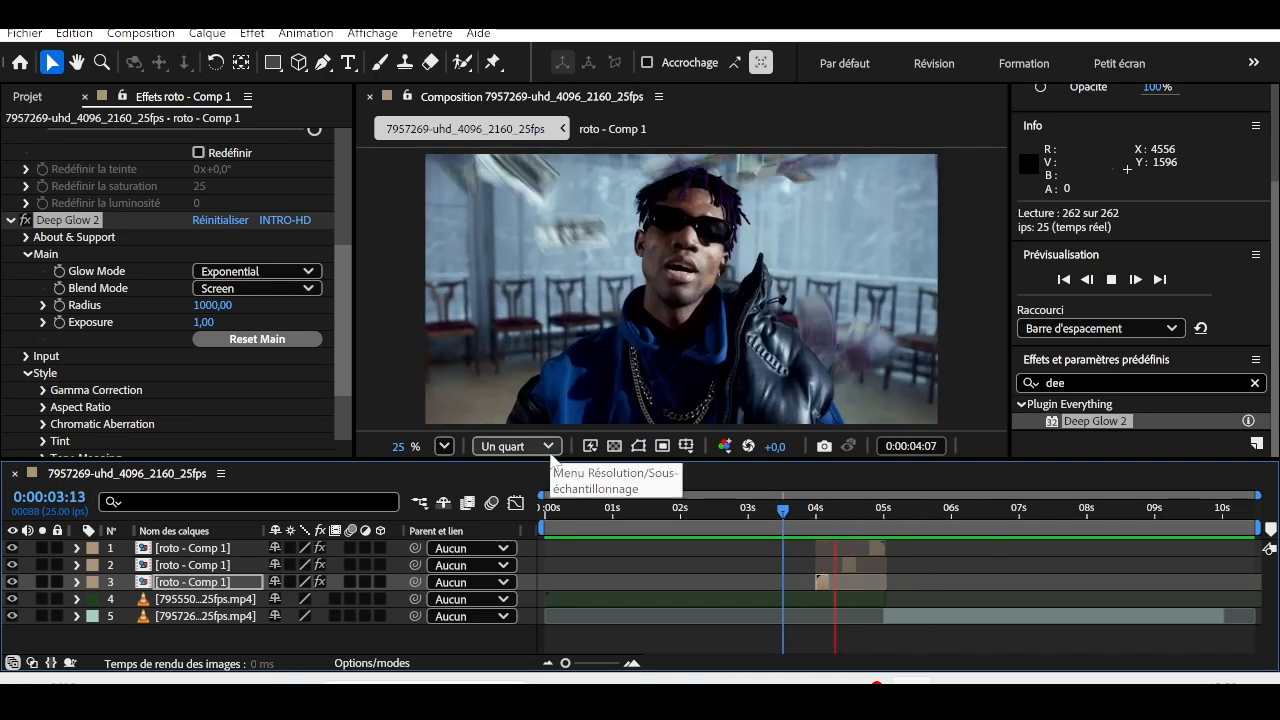
key(space)
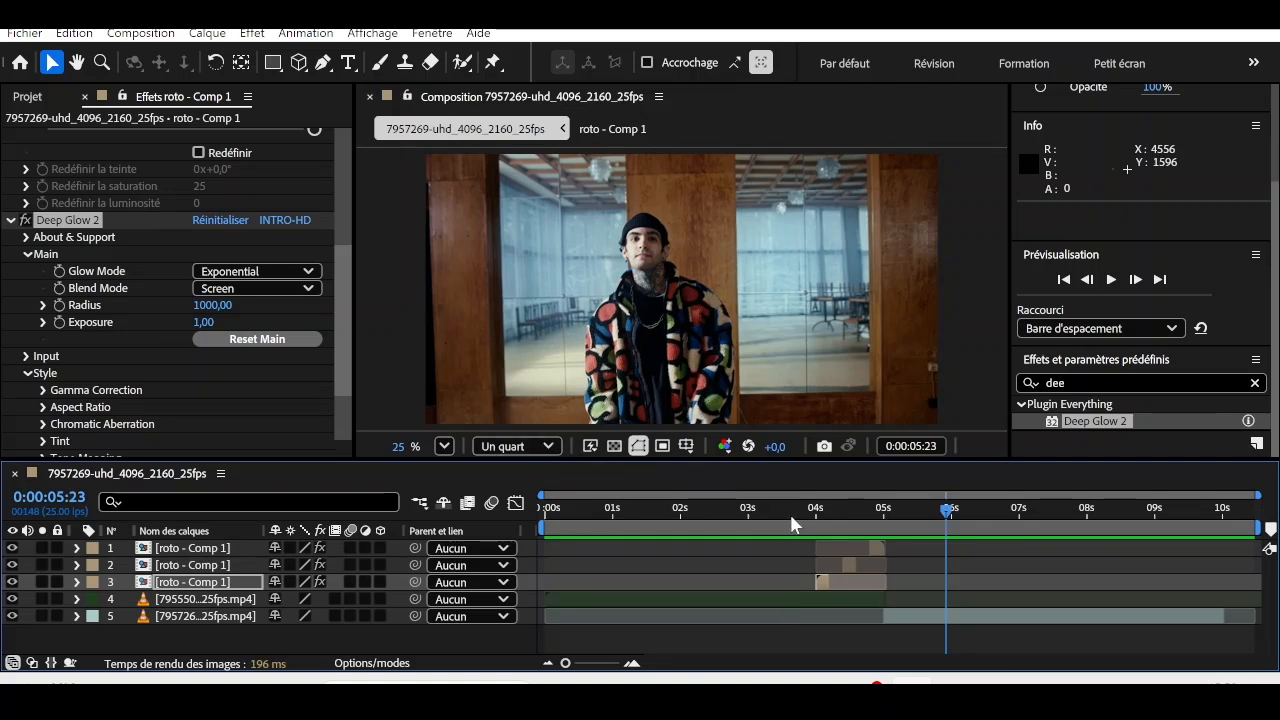
Move the current time to 0:00:04:11 and apply Deep Glow 2 to the middle cutout piece on layer 2
key(Page_Up)
drag(908, 528, 839, 533)
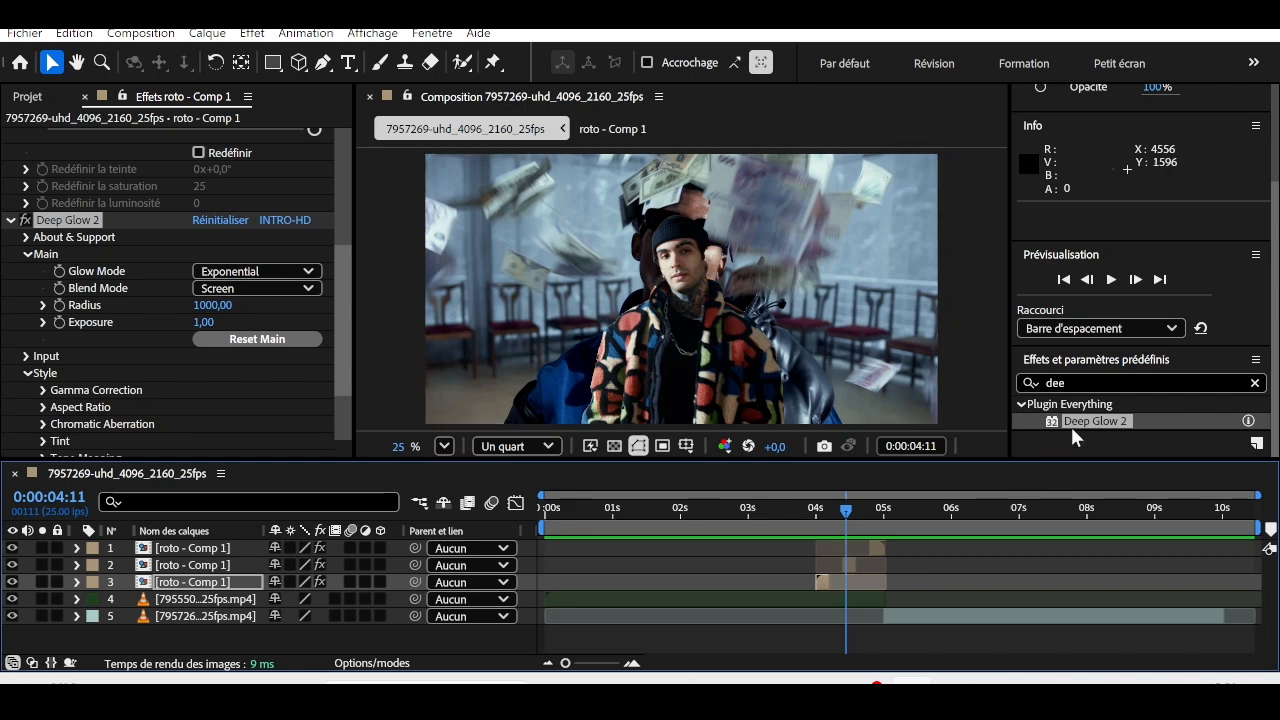
drag(1071, 427, 860, 563)
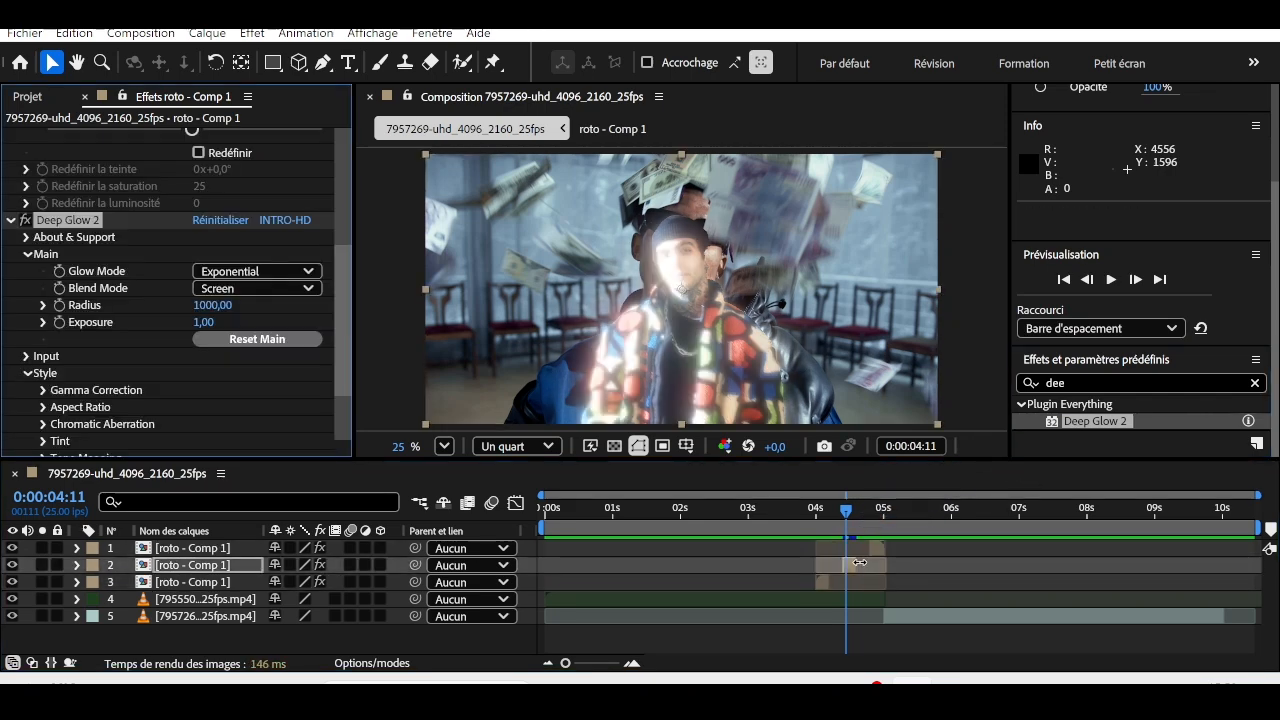
Set the Luminosité globale of the middle piece's Teinte/Saturation effect to 100 and move the current time to 0:00:04:24
click(12, 222)
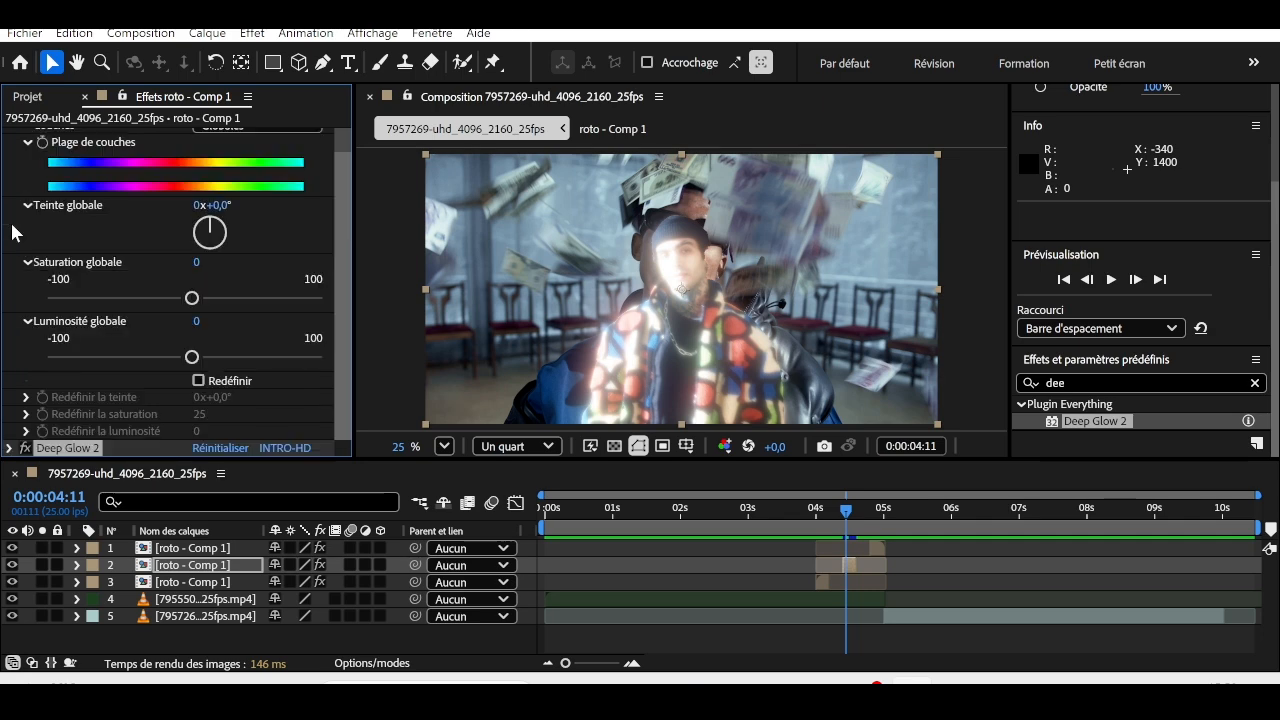
drag(340, 245, 336, 164)
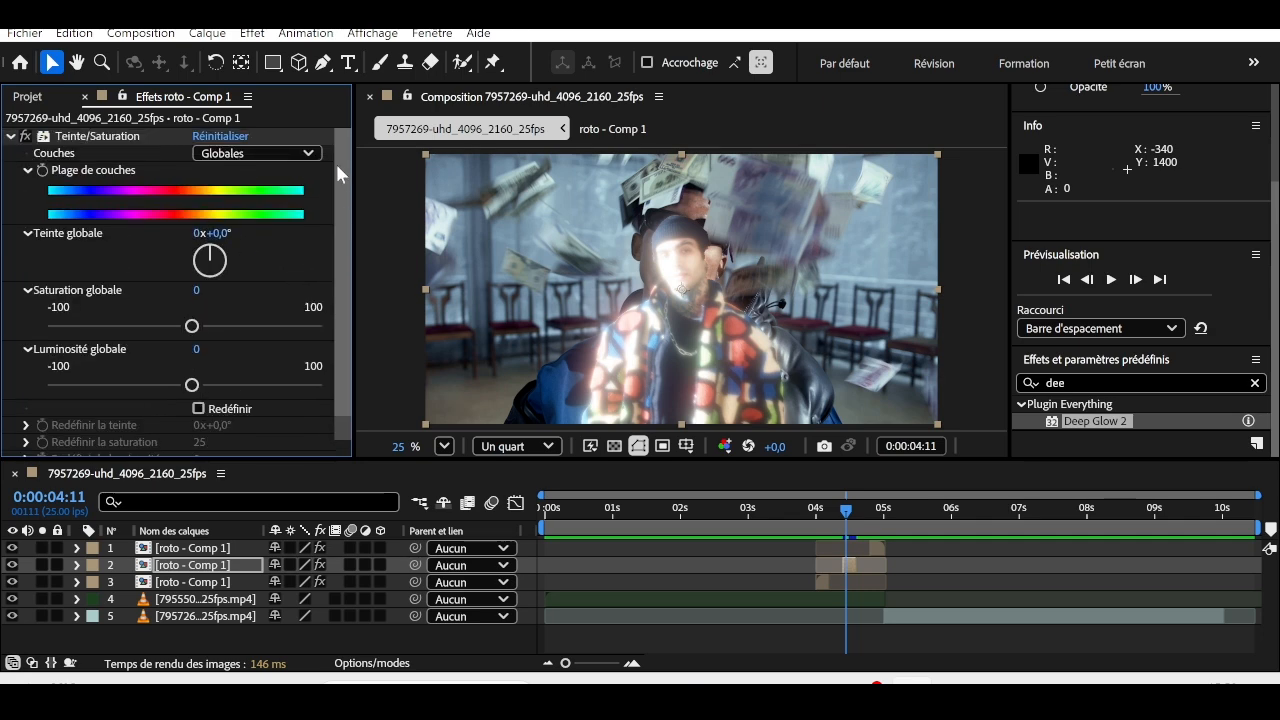
drag(247, 385, 337, 383)
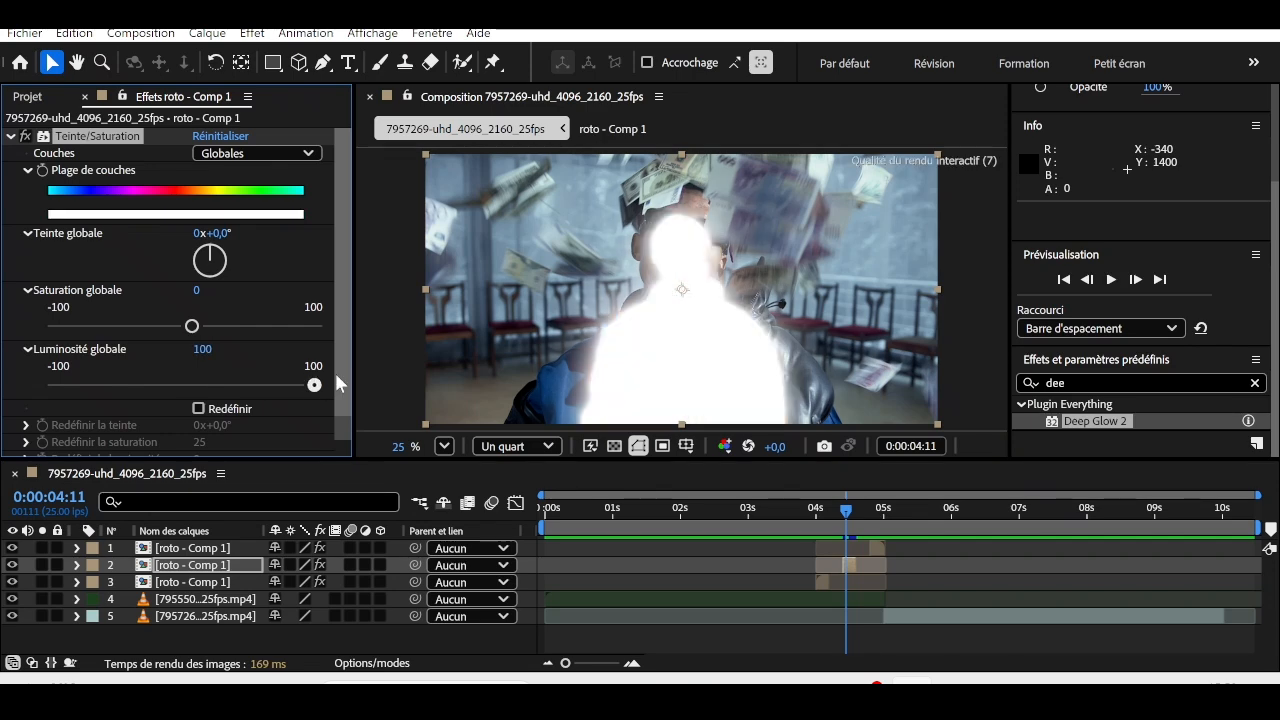
click(10, 137)
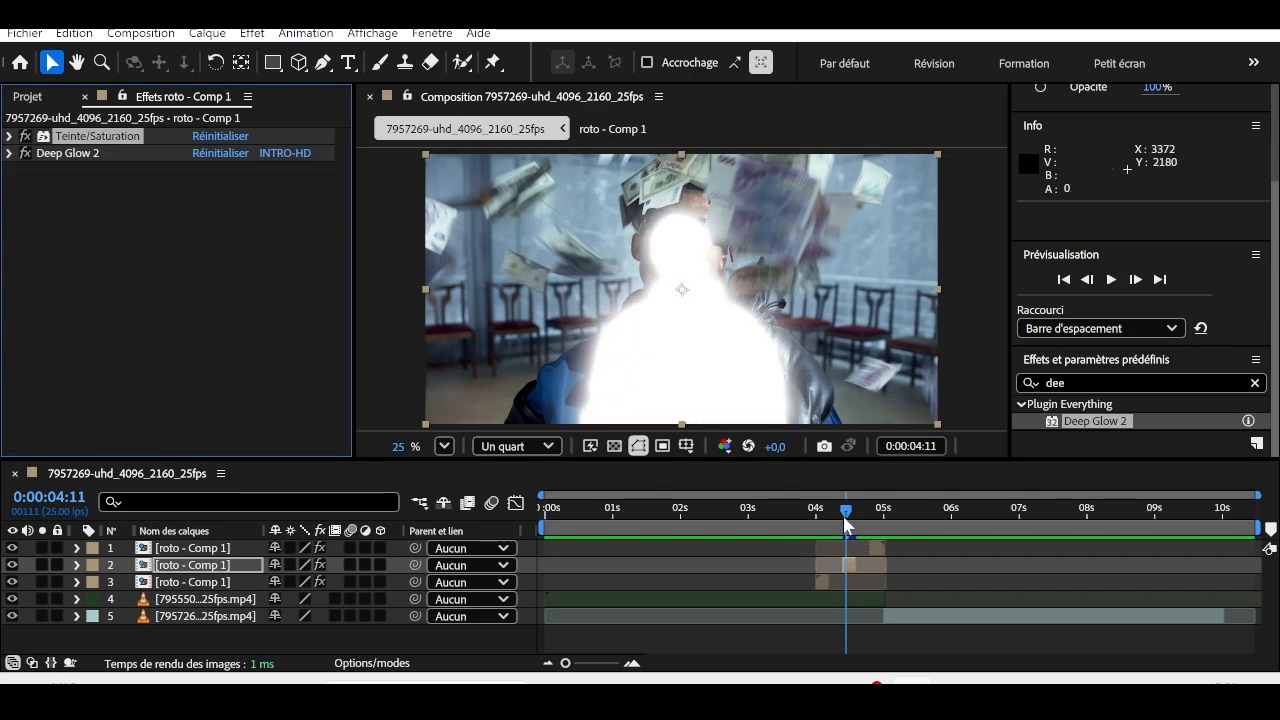
drag(845, 519, 881, 520)
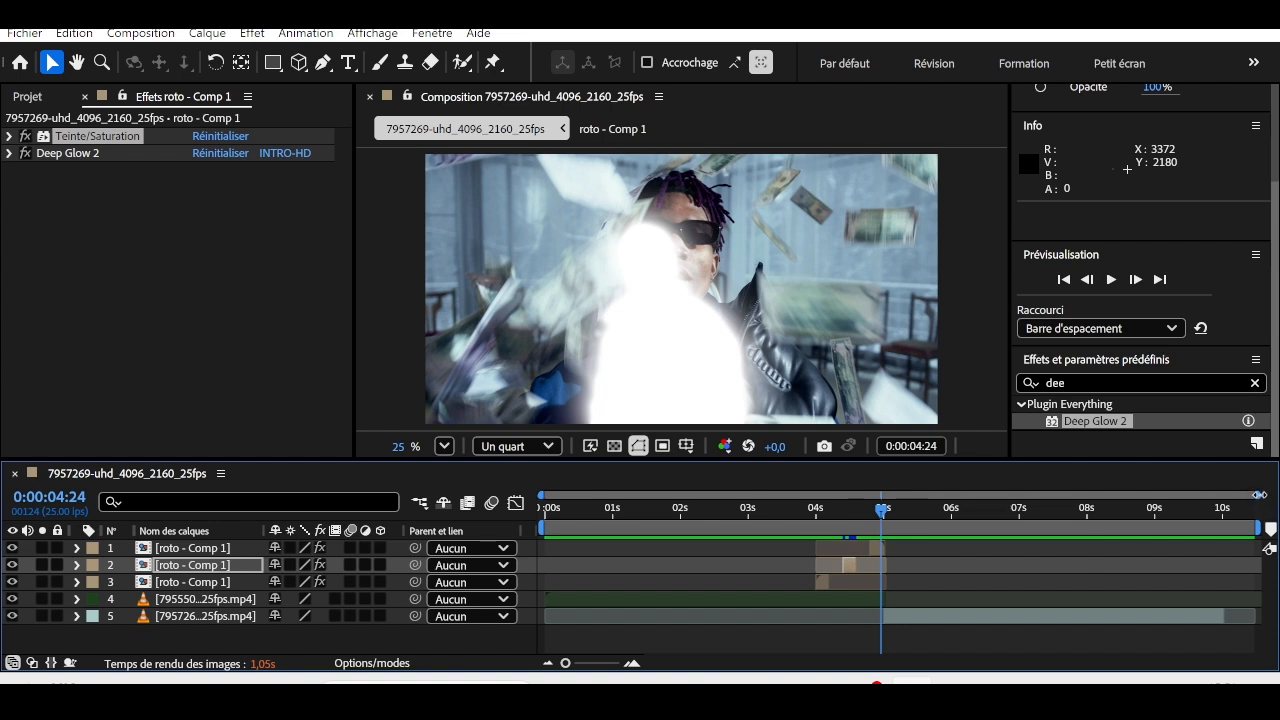
Cut the first clip on layer 4 at 0:00:04:20, delete its remainder, and extend the start of the layer 5 clip to that frame
drag(1260, 495, 985, 560)
drag(1083, 512, 1070, 512)
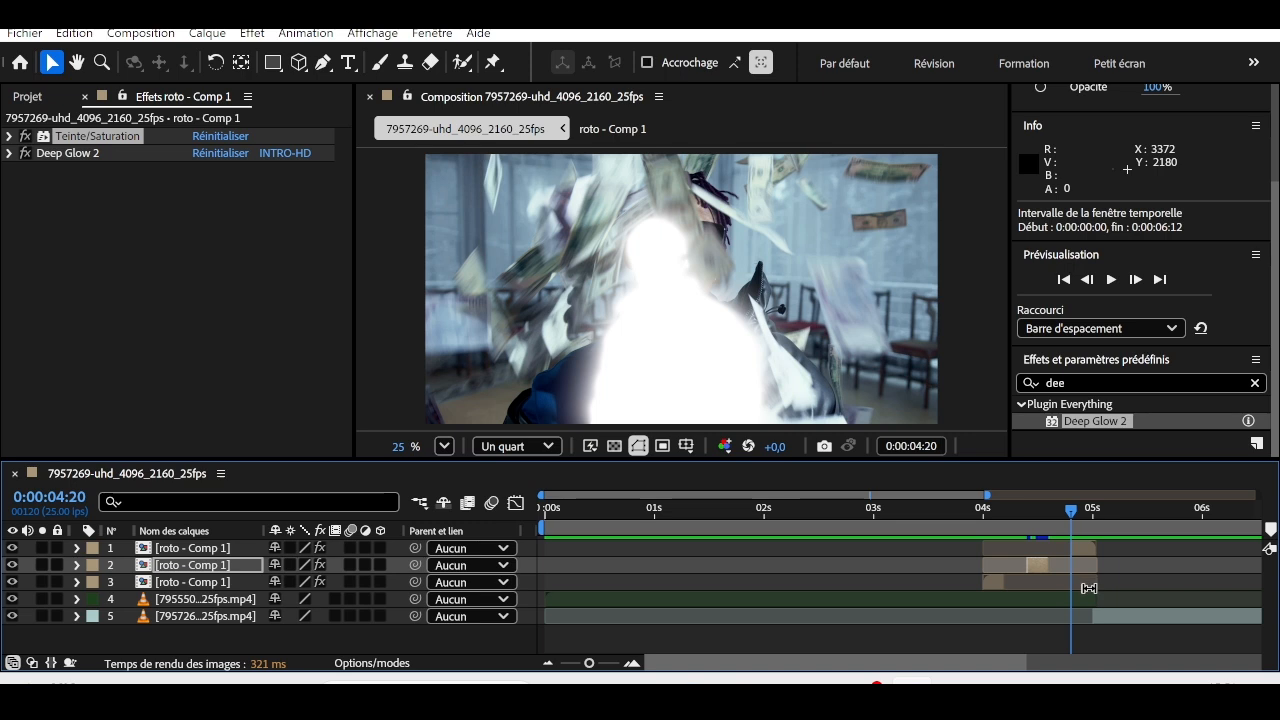
click(1087, 598)
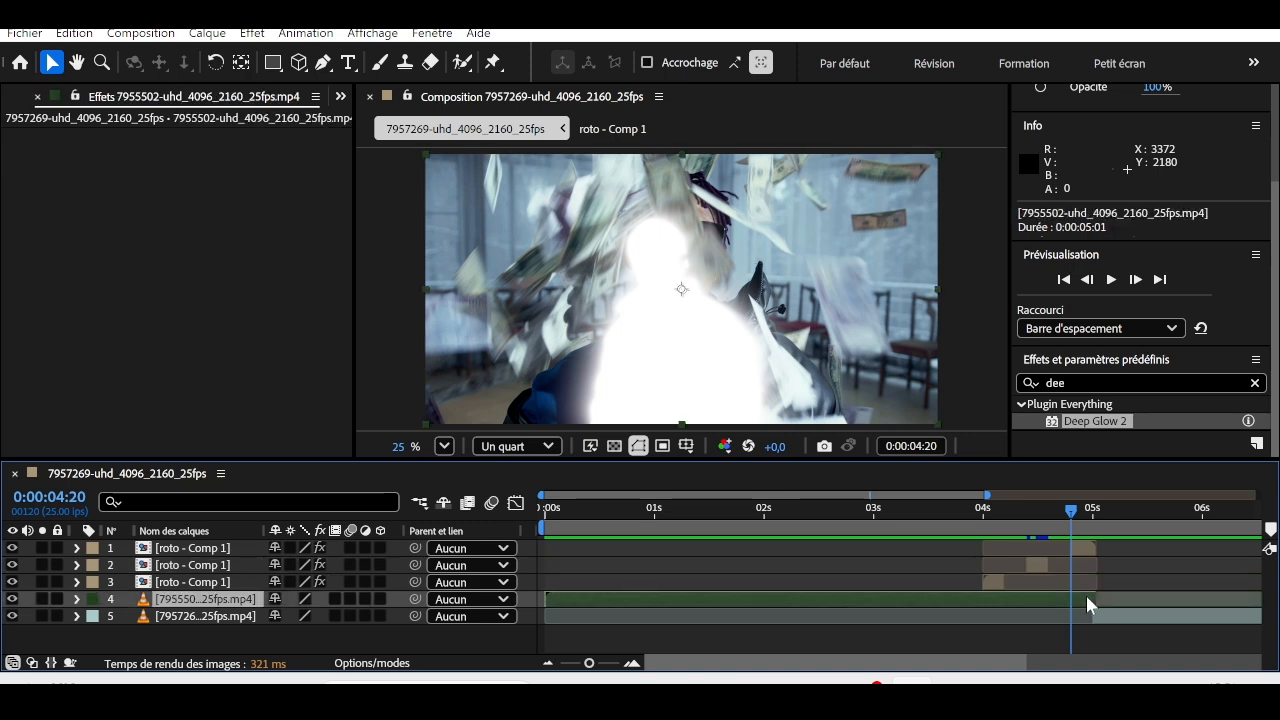
key(ctrl+shift+d)
key(Delete)
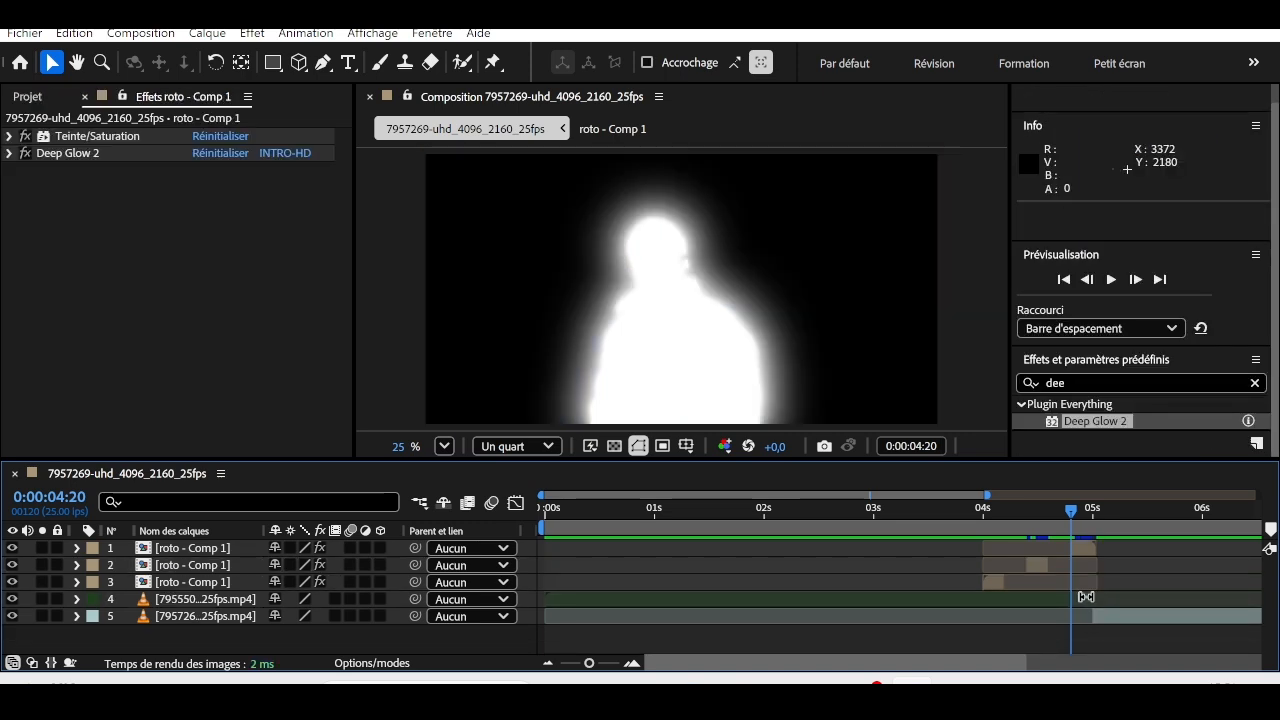
drag(1095, 617, 1074, 621)
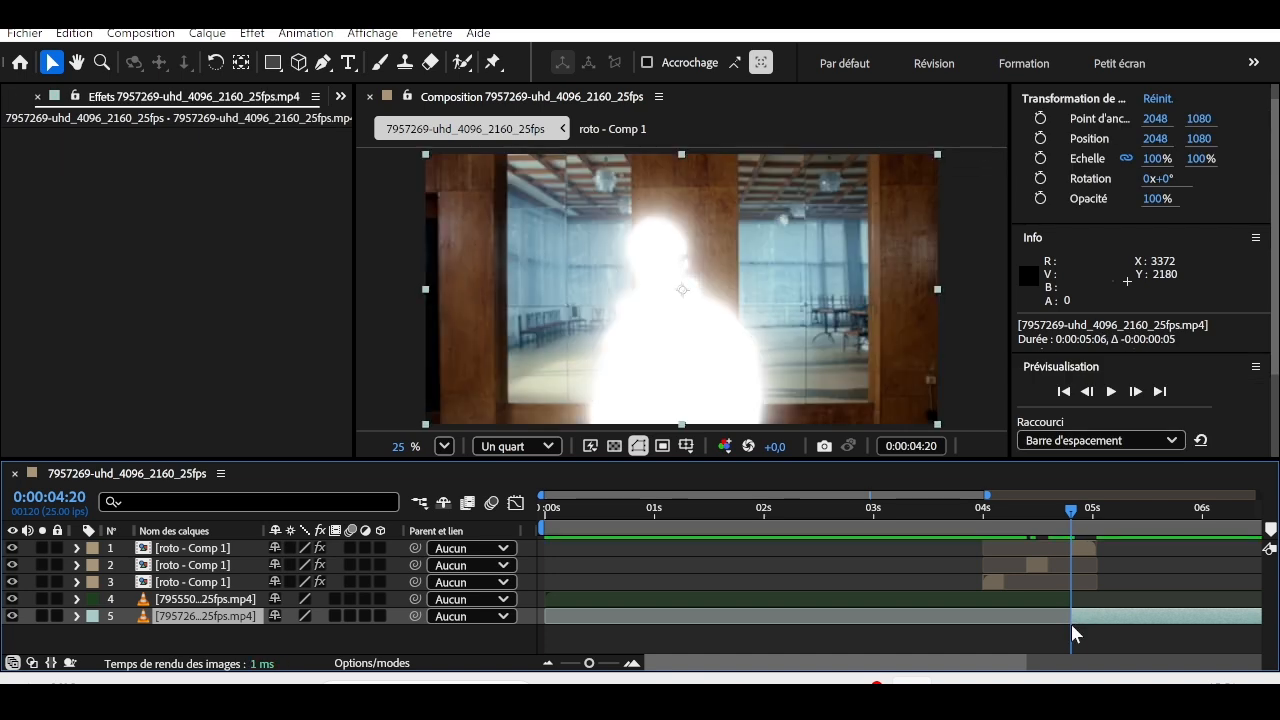
At 0:00:04:20, keyframe the last cutout piece's Teinte/Saturation Plage de couches and Deep Glow 2 Exposure, and show its keyframes
click(1083, 550)
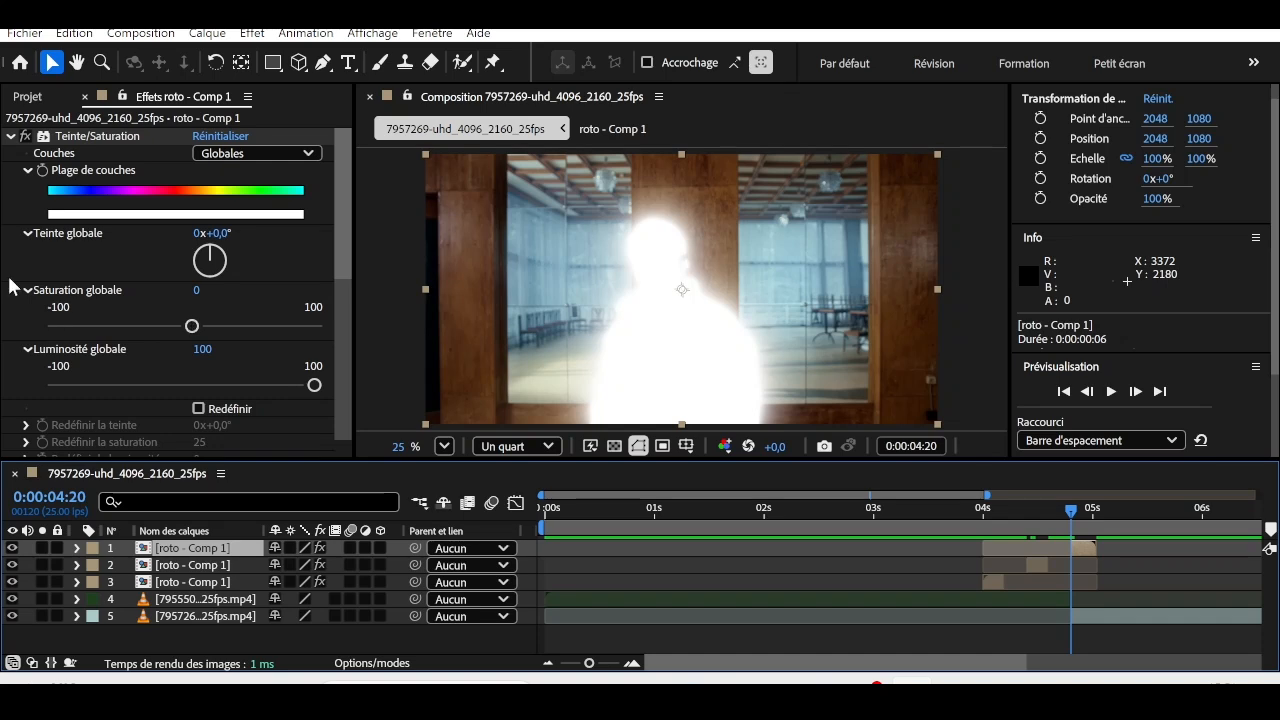
click(44, 180)
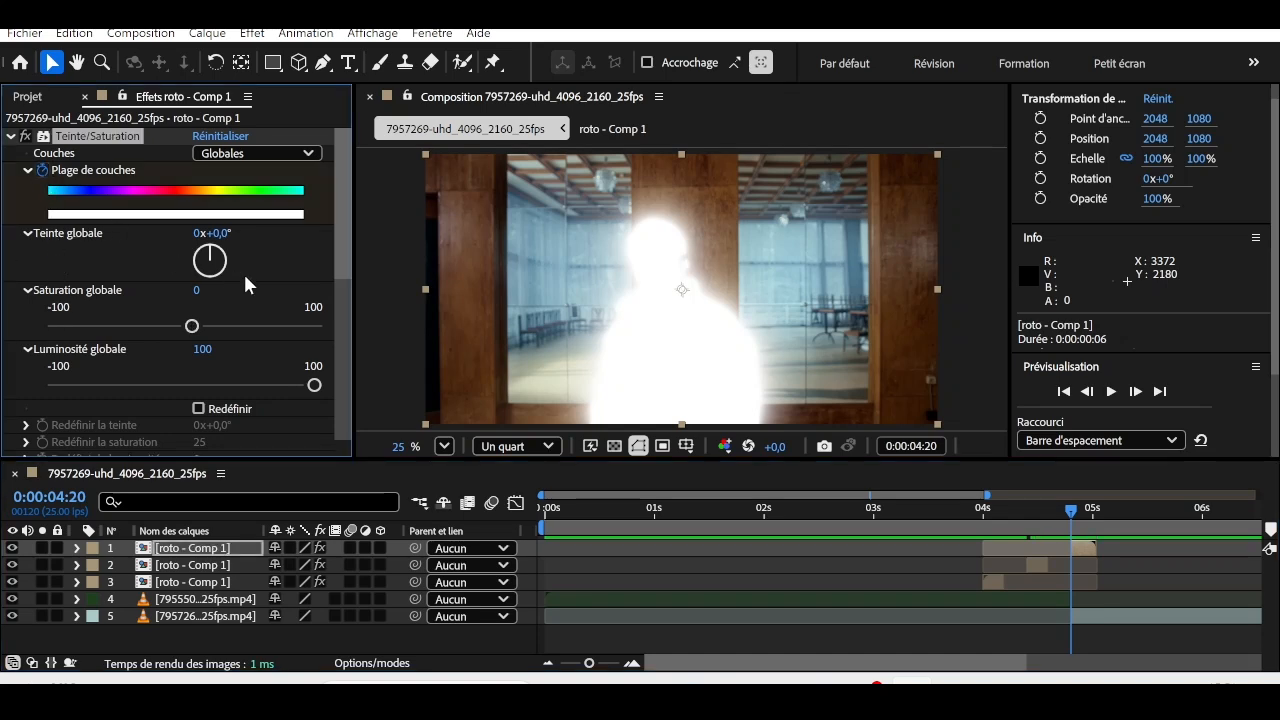
click(10, 137)
click(62, 257)
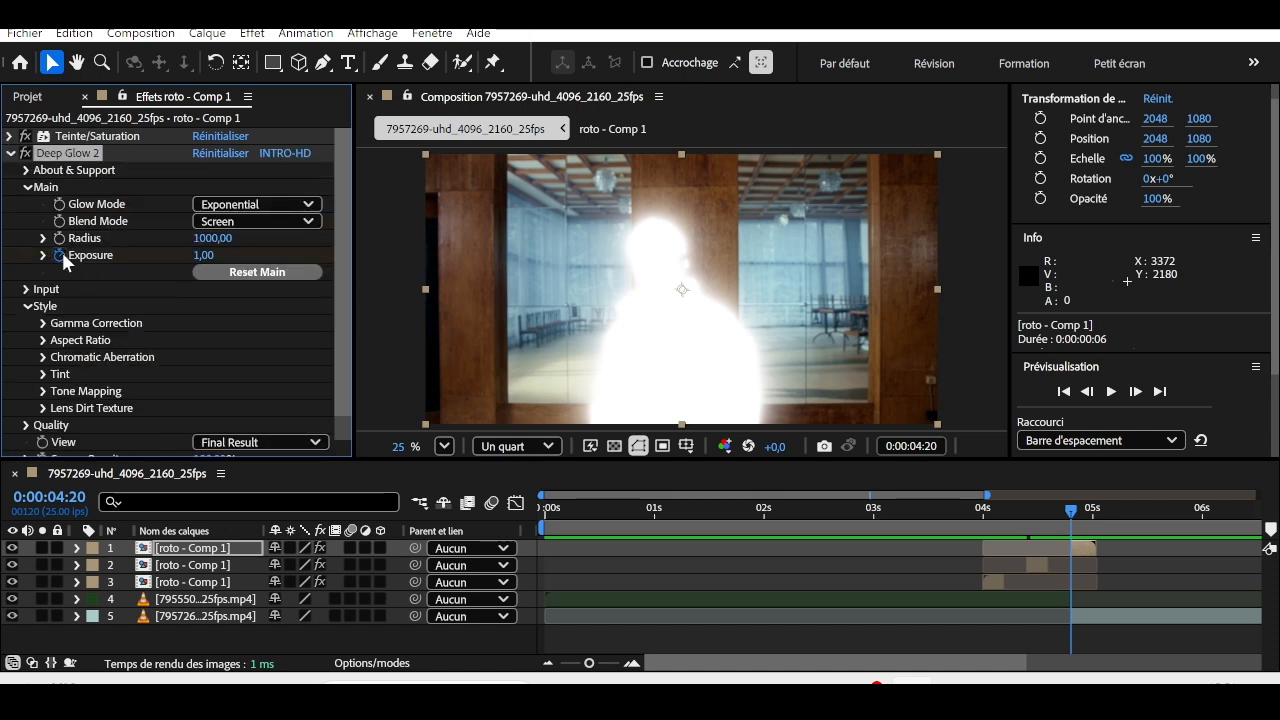
key(u)
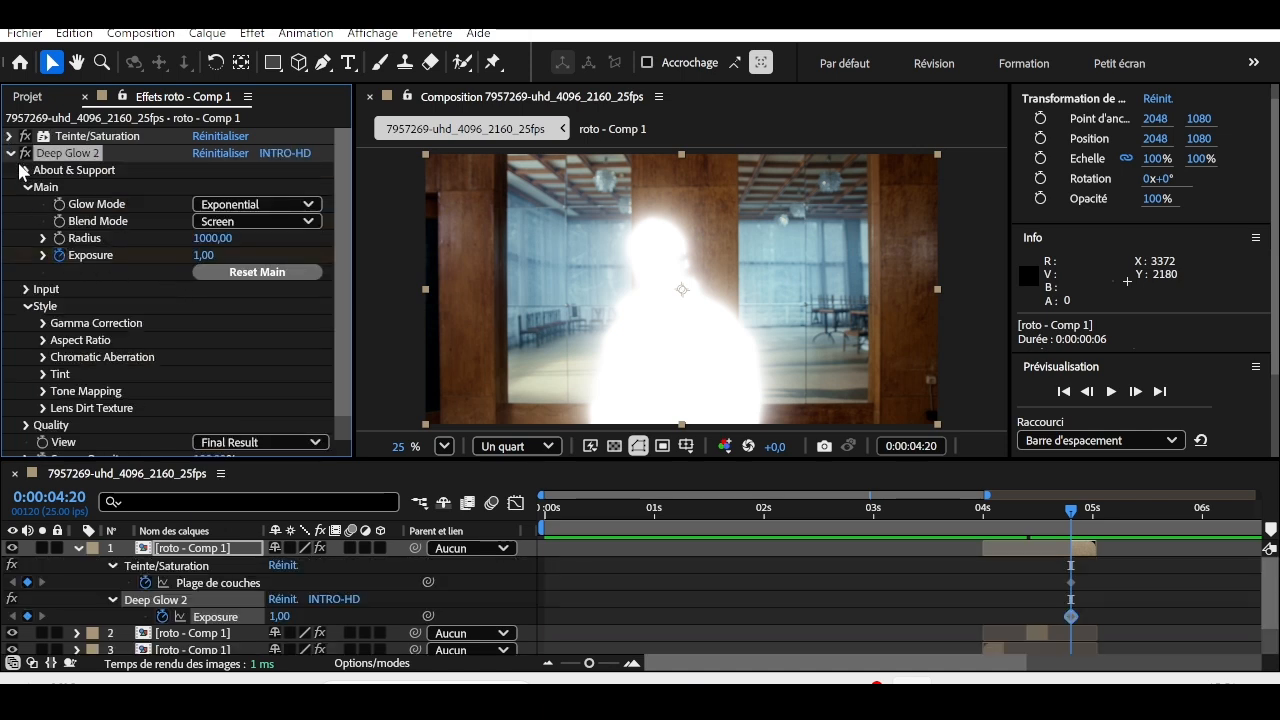
click(200, 255)
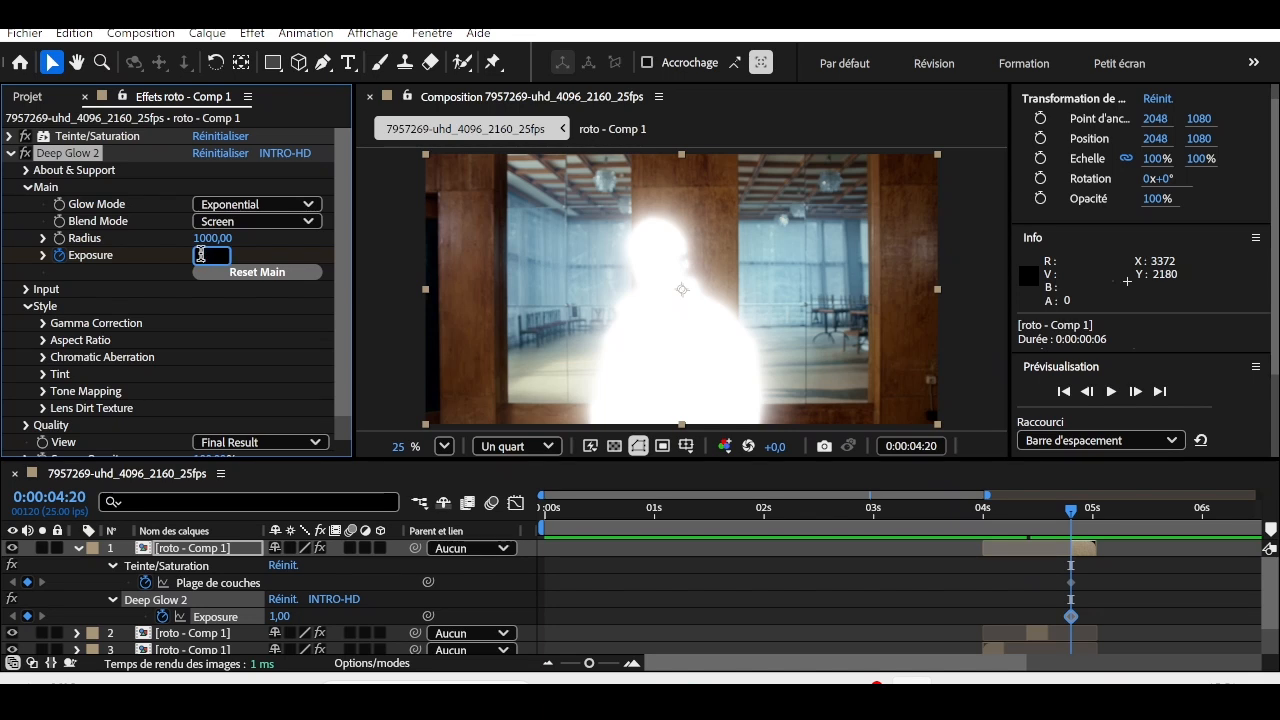
key(Return)
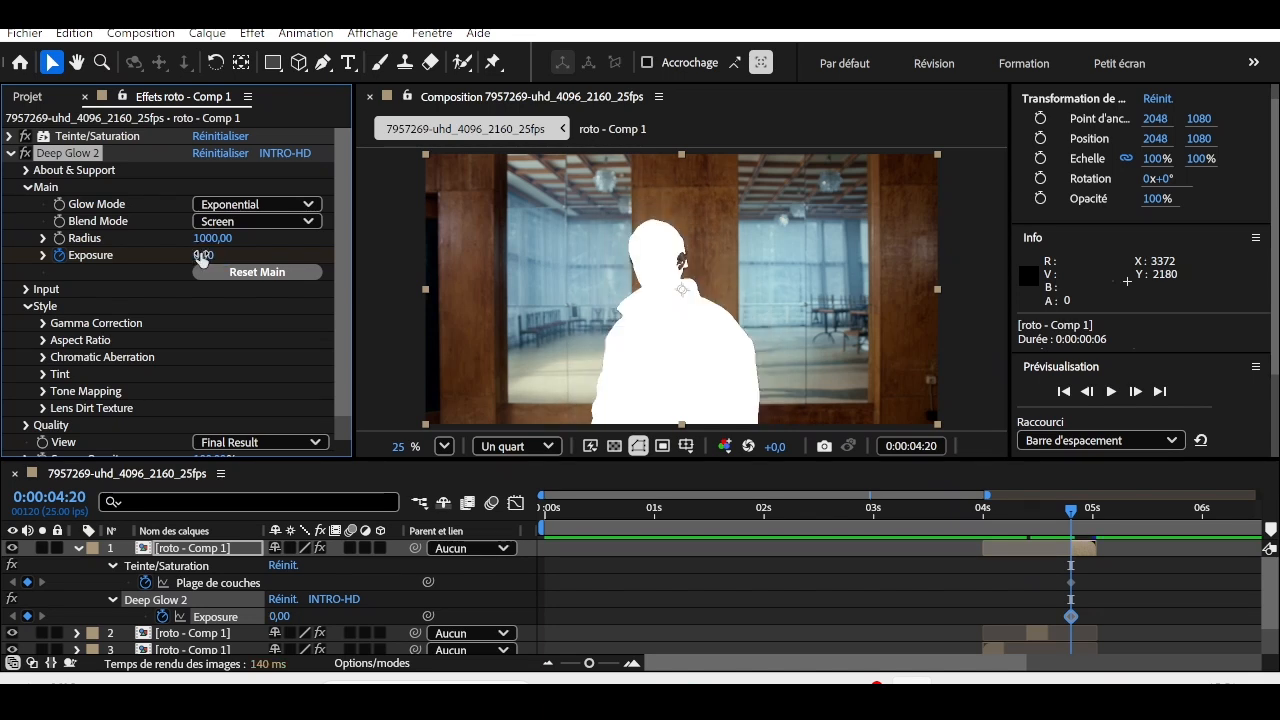
key(ctrl+z)
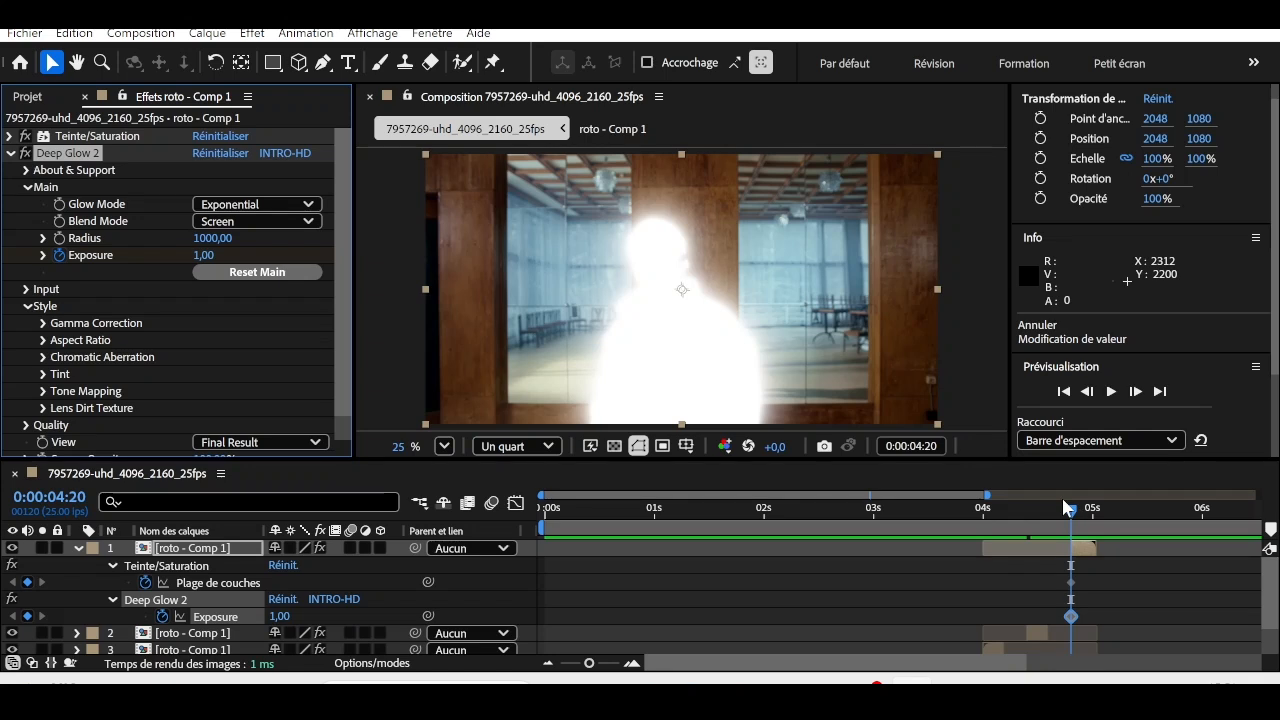
At 0:00:05:00, set the last cutout piece's Deep Glow 2 Exposure to 0 and its Teinte/Saturation Luminosité globale to 3
drag(1073, 510, 1093, 510)
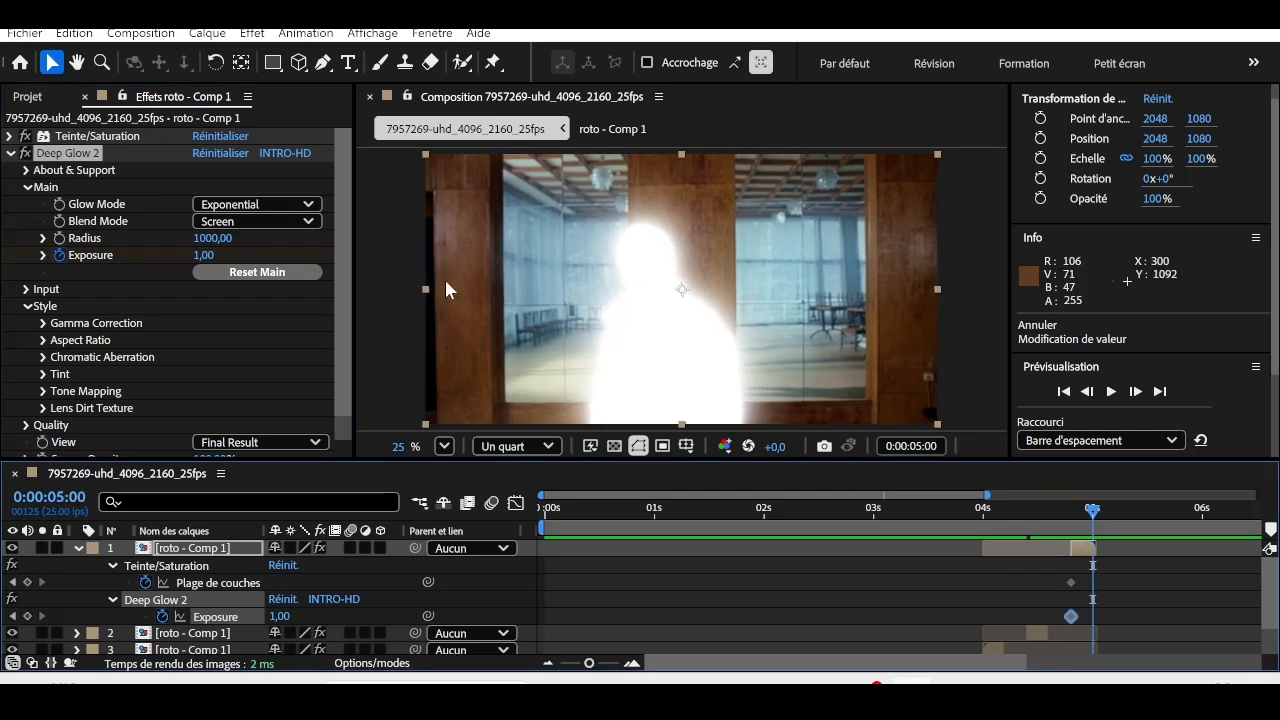
click(205, 256)
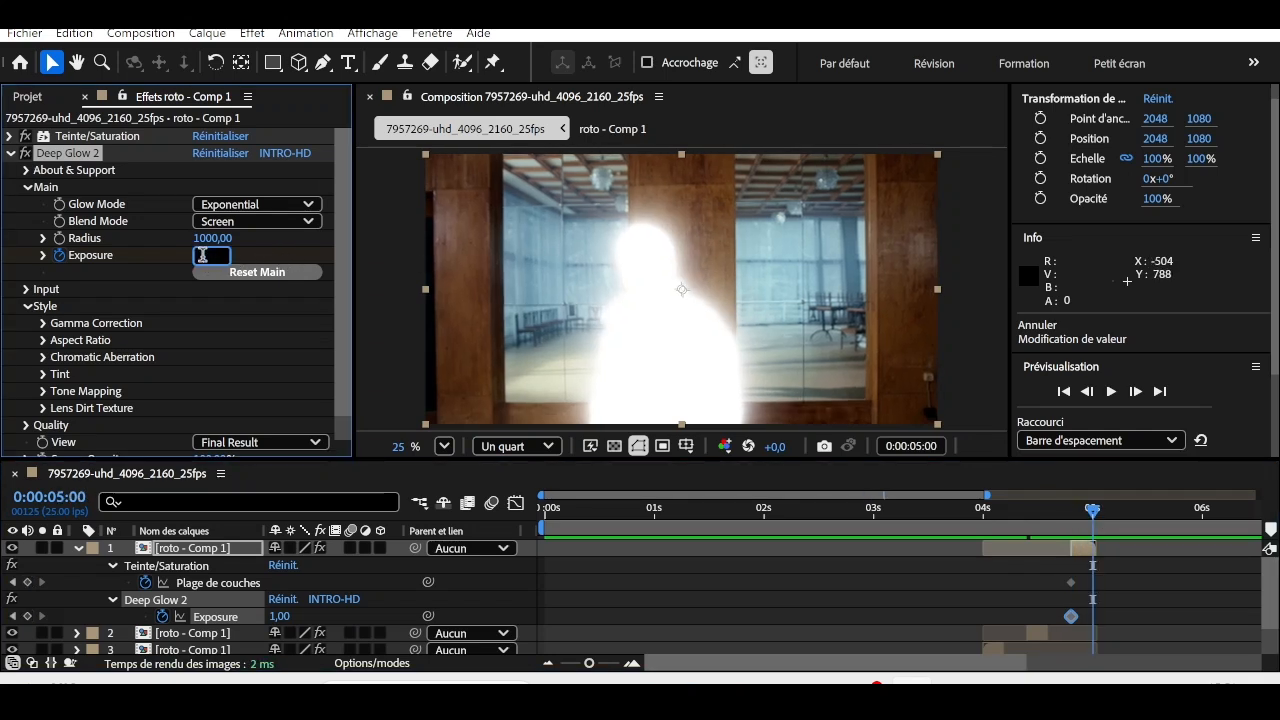
text(0)
key(Return)
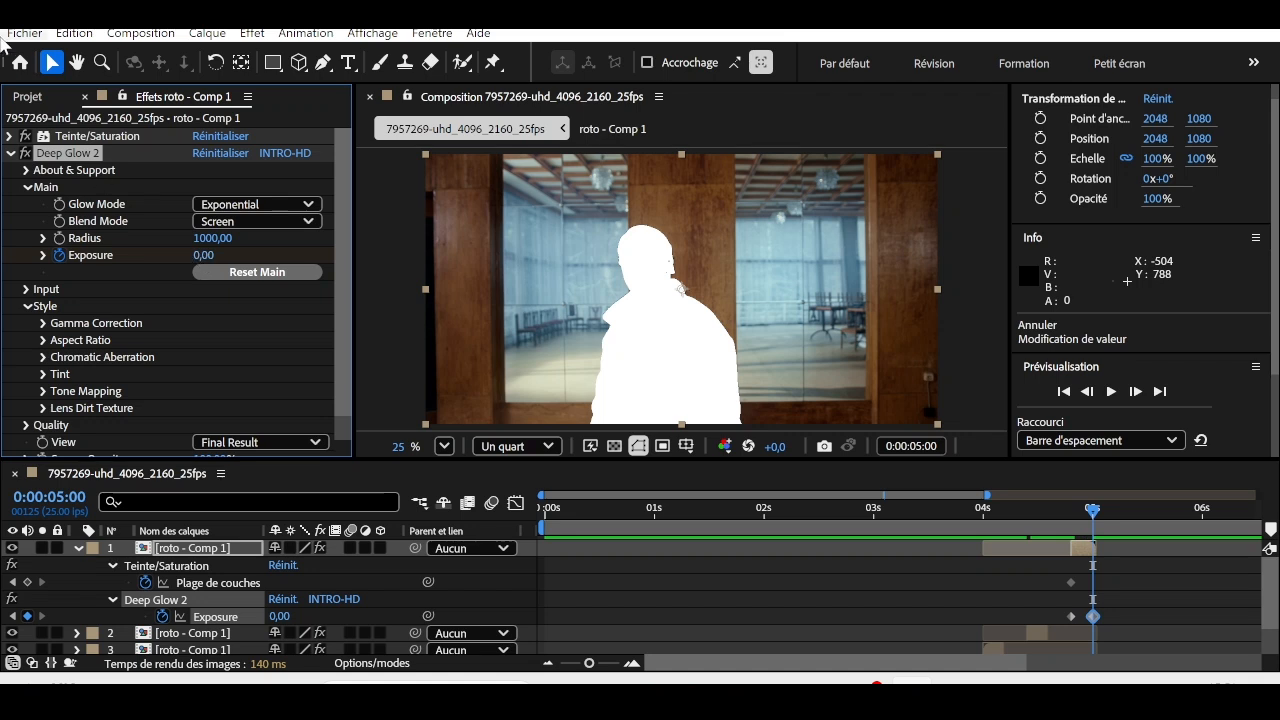
click(8, 152)
click(8, 136)
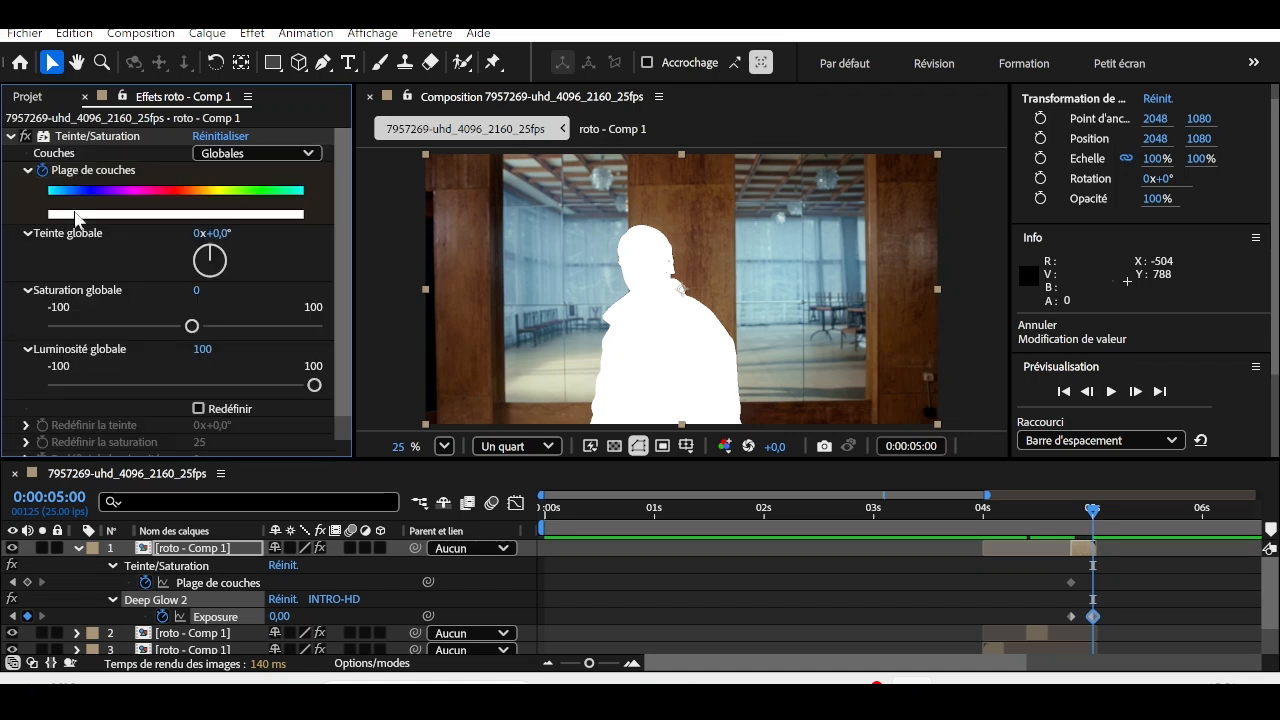
click(194, 384)
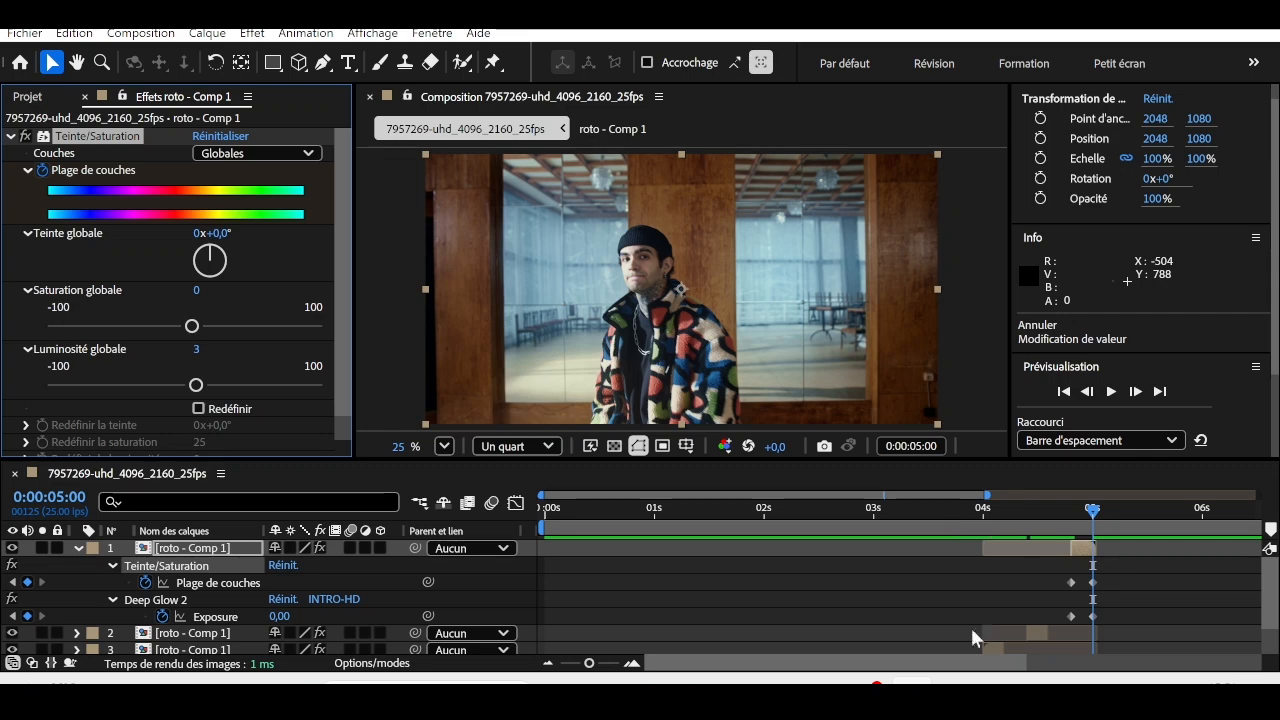
Play the transition from 0:00:03:17, from 0:00:04:00 and from the beginning to check the flash fading into the second clip
drag(986, 494, 1272, 483)
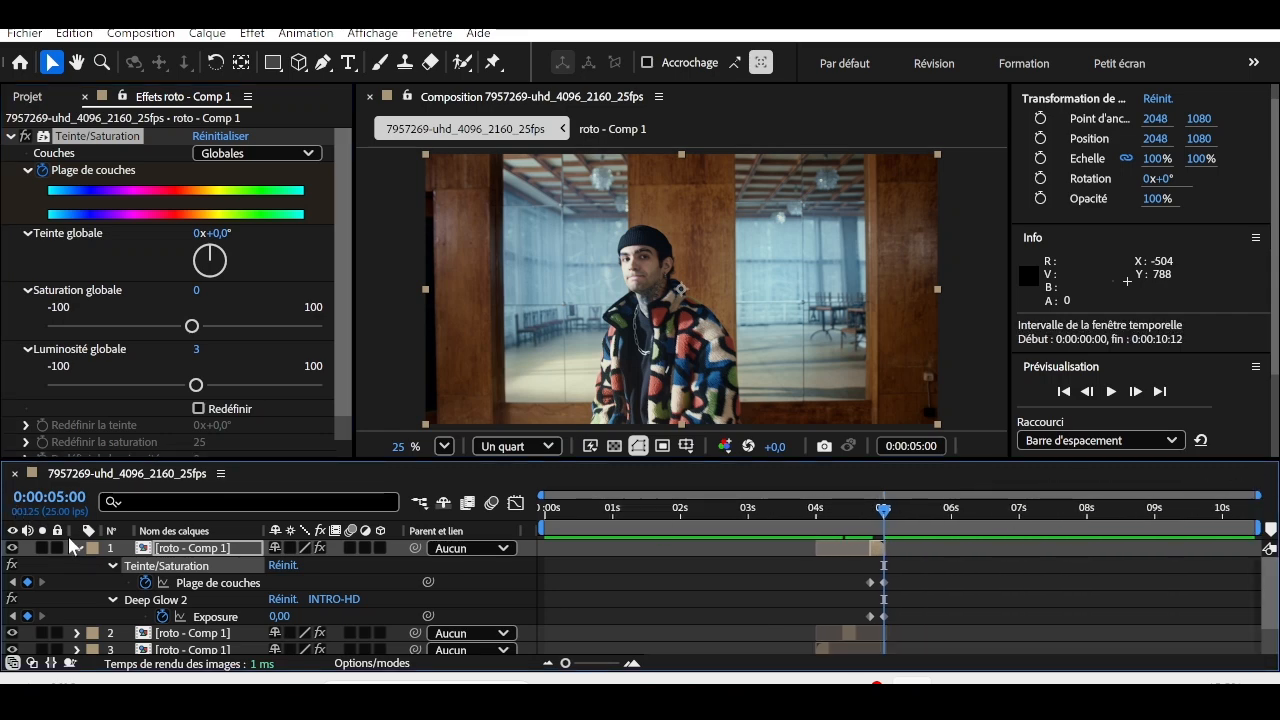
click(78, 548)
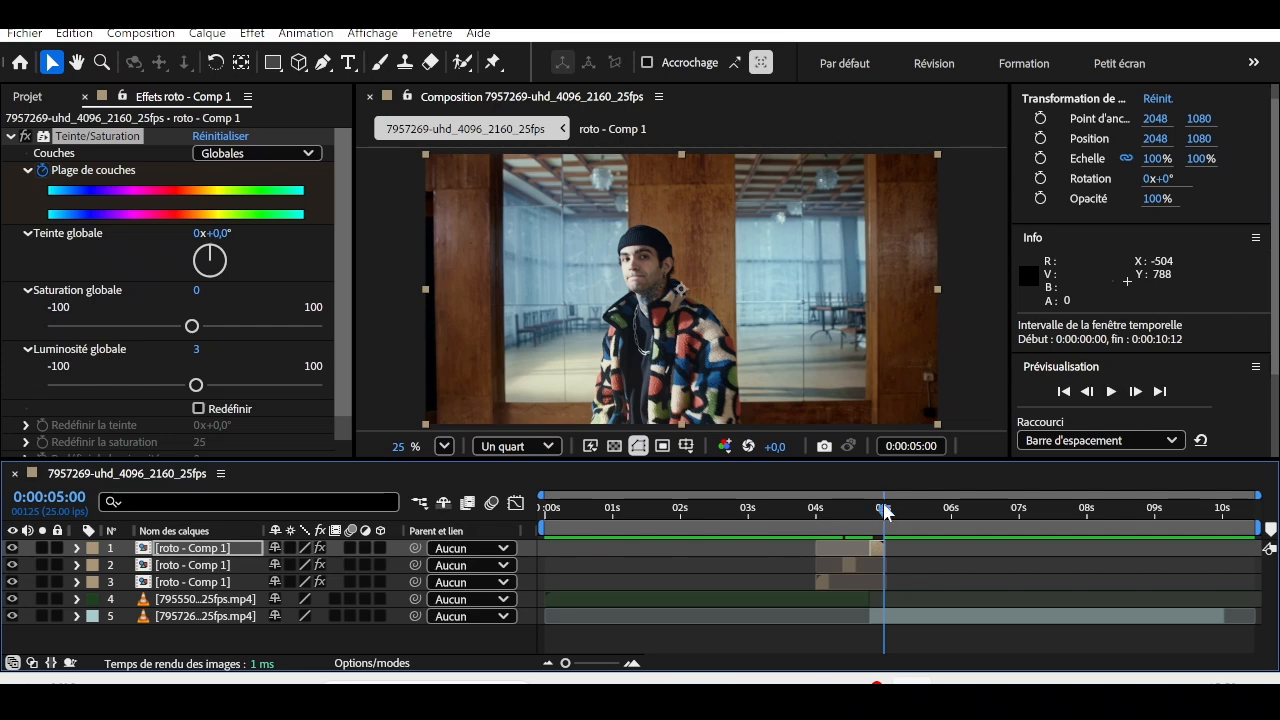
click(843, 508)
click(794, 540)
key(space)
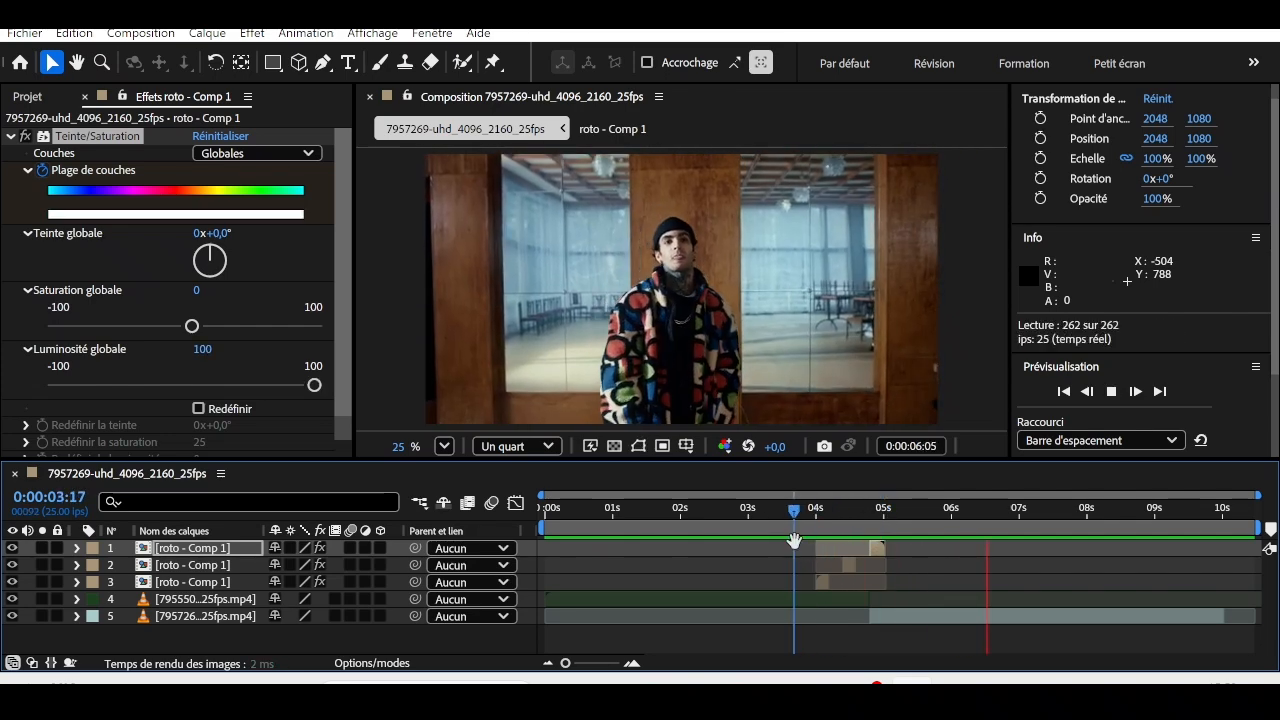
key(space)
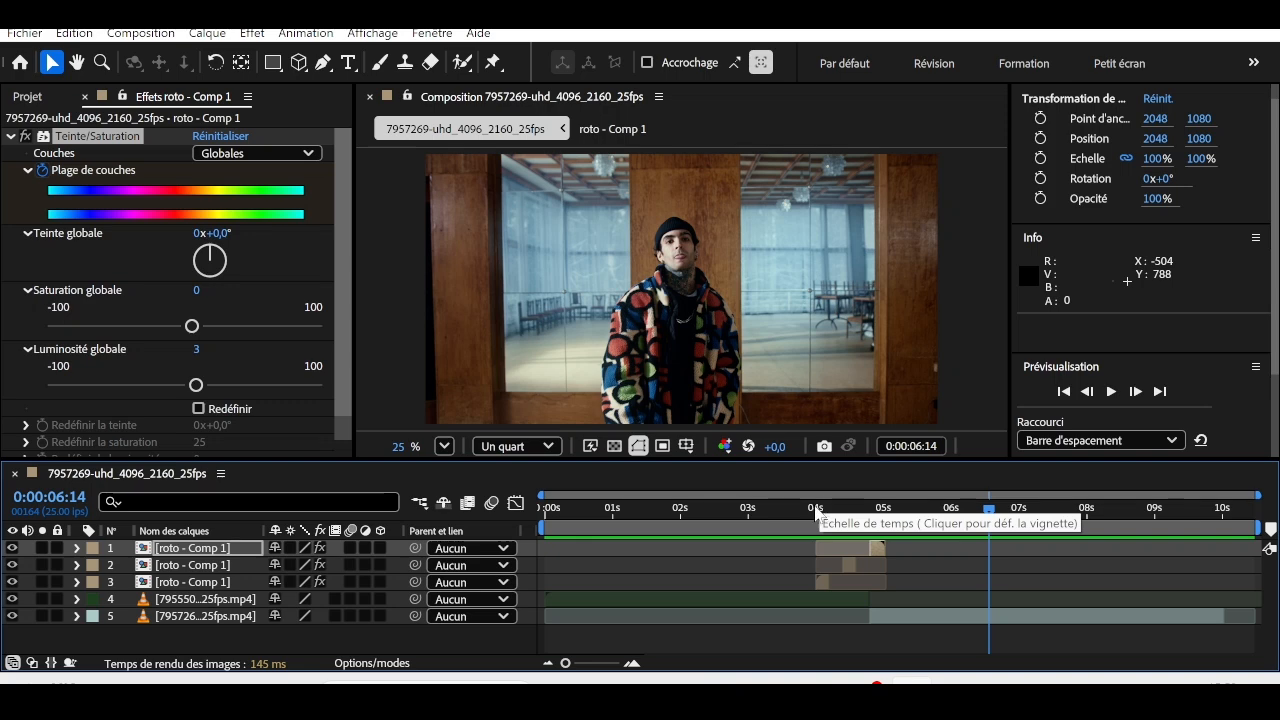
click(816, 509)
key(space)
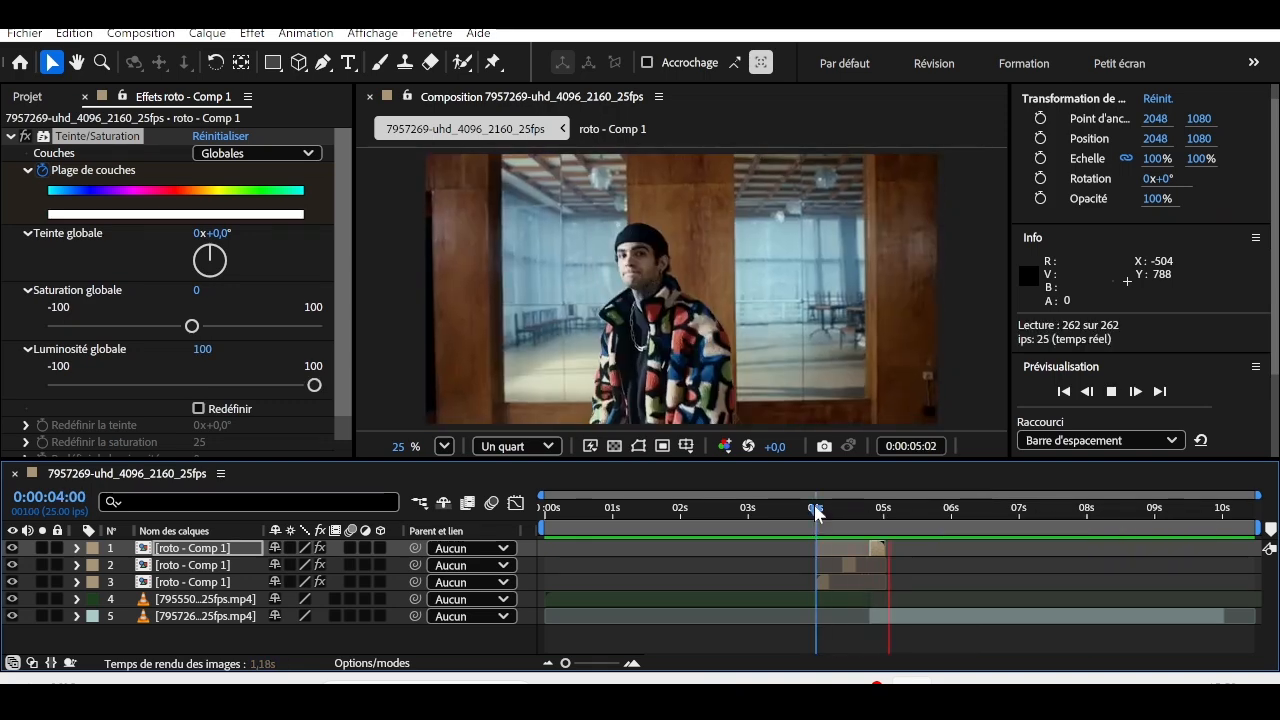
key(Home)
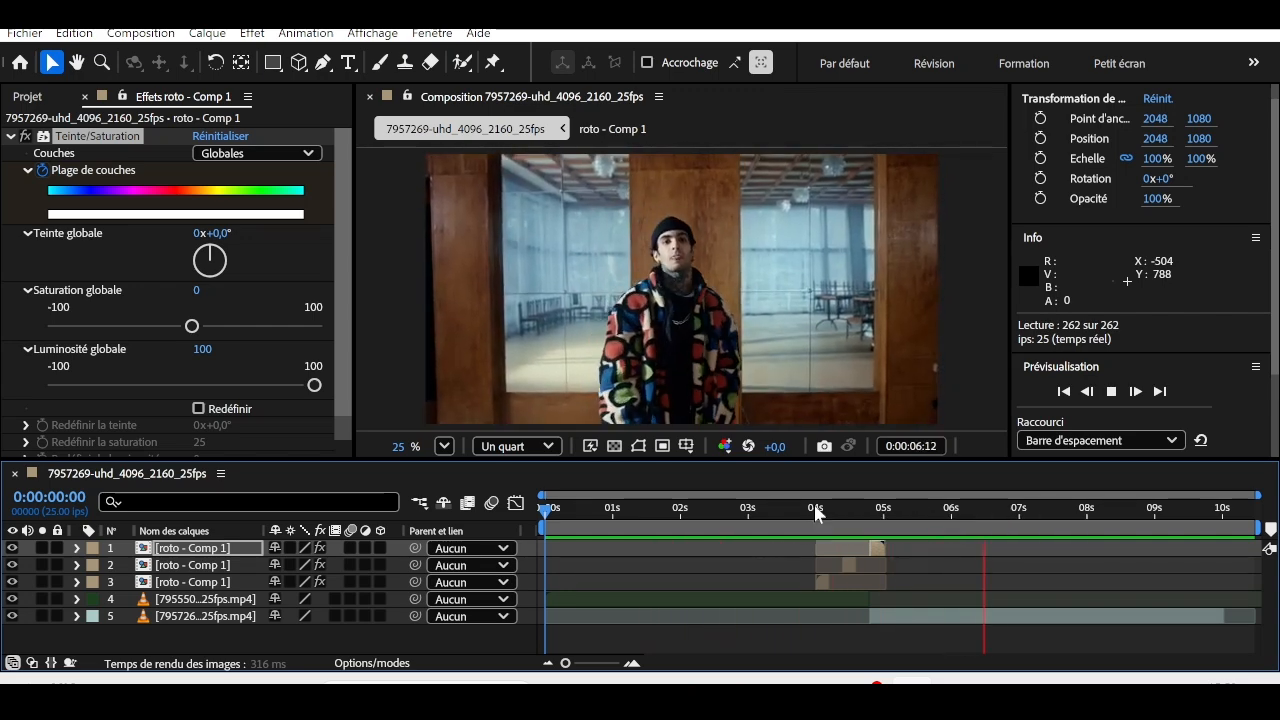
key(space)
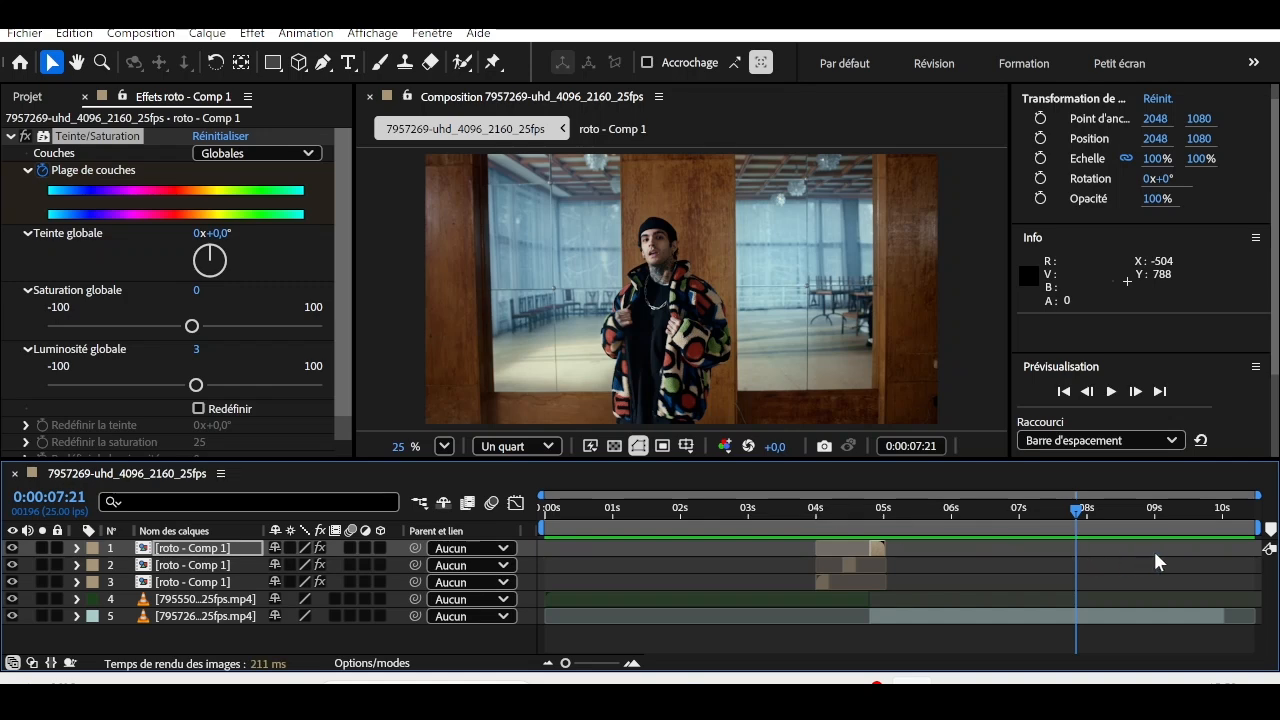
Try a Teinte globale of 56° on layer 1's Teinte/Saturation effect at 0:00:04:01, and undo it
drag(1088, 505, 820, 583)
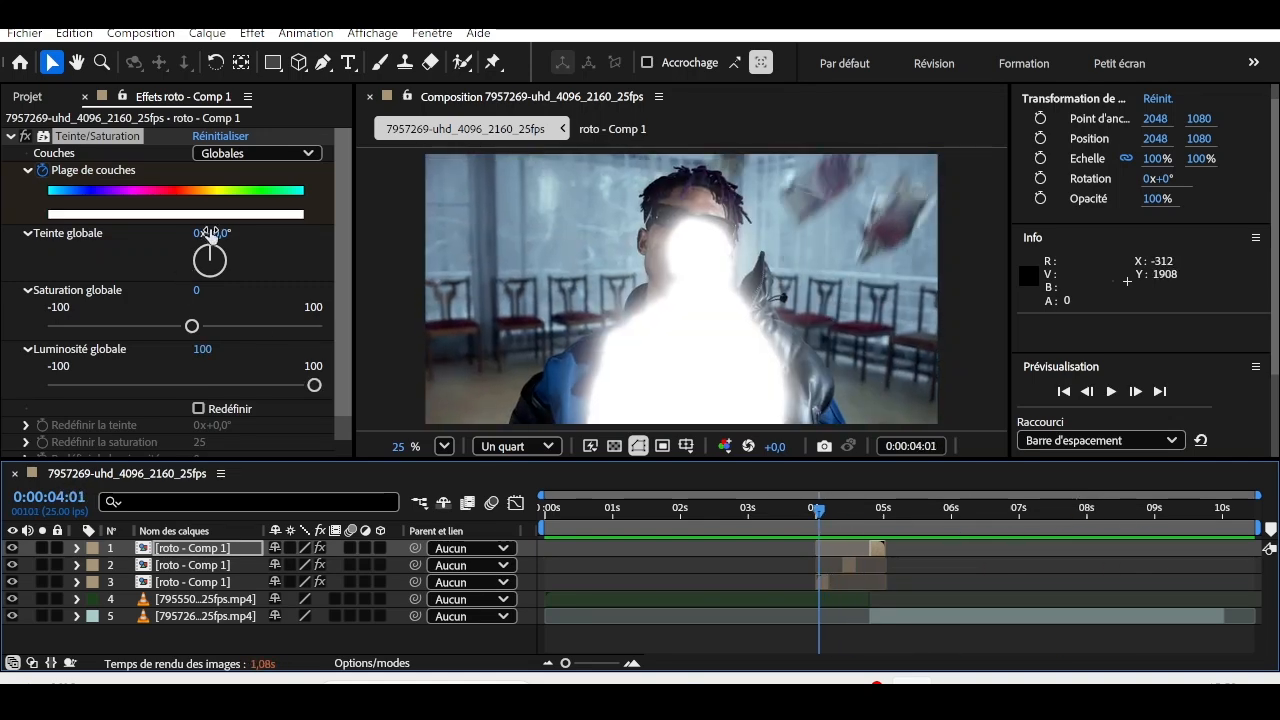
drag(210, 234, 269, 233)
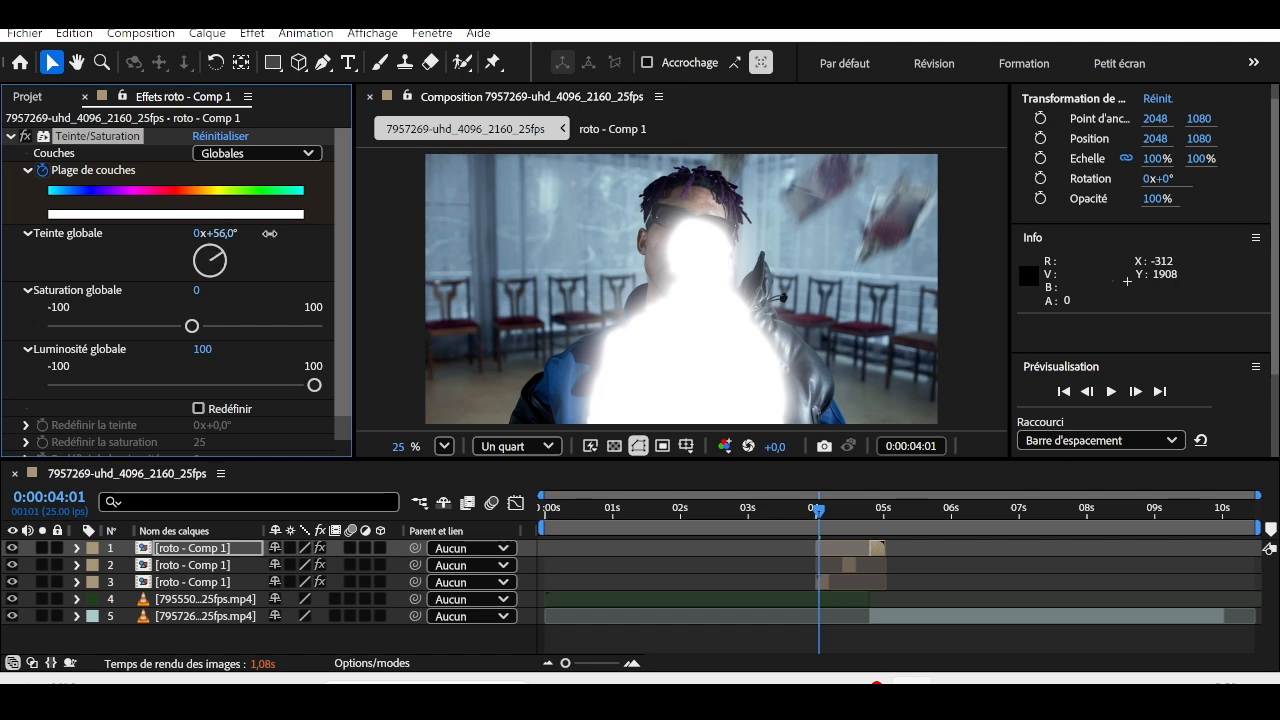
key(ctrl+z)
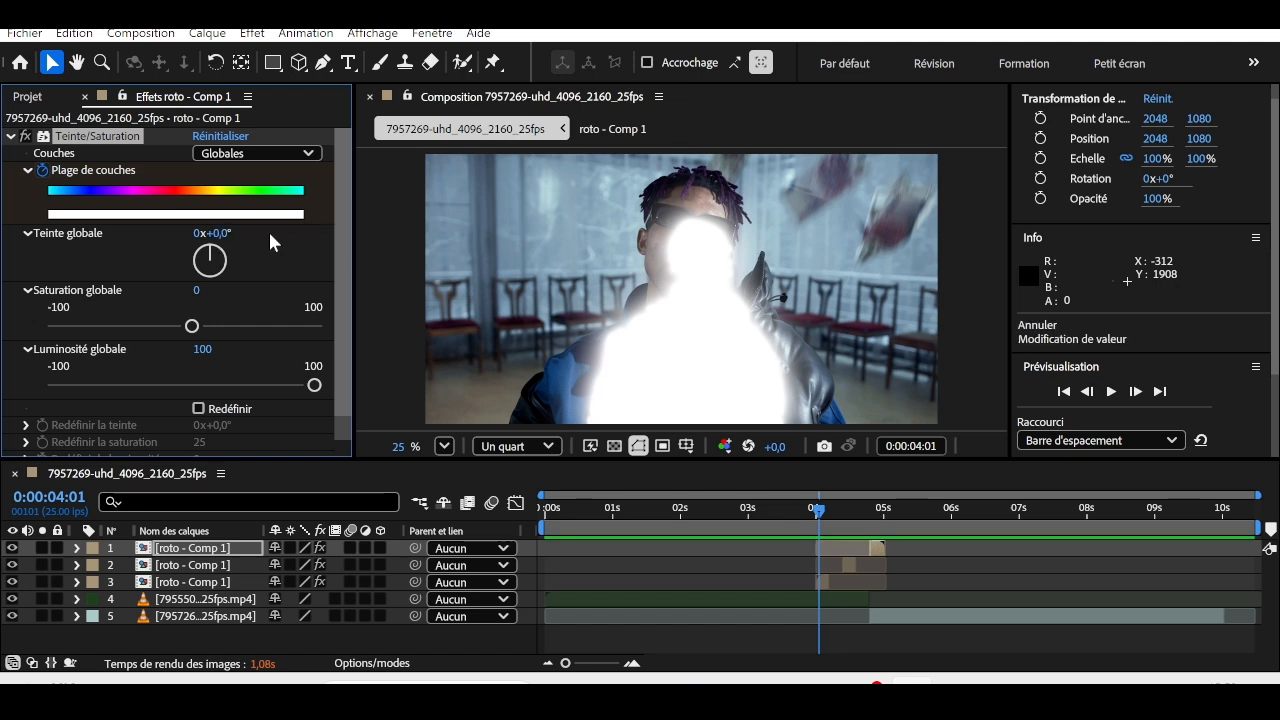
Try shifting layer 1's Teinte globale to 1x+115° at 0:00:04:23 to recolour the cutout, and undo the change
click(875, 524)
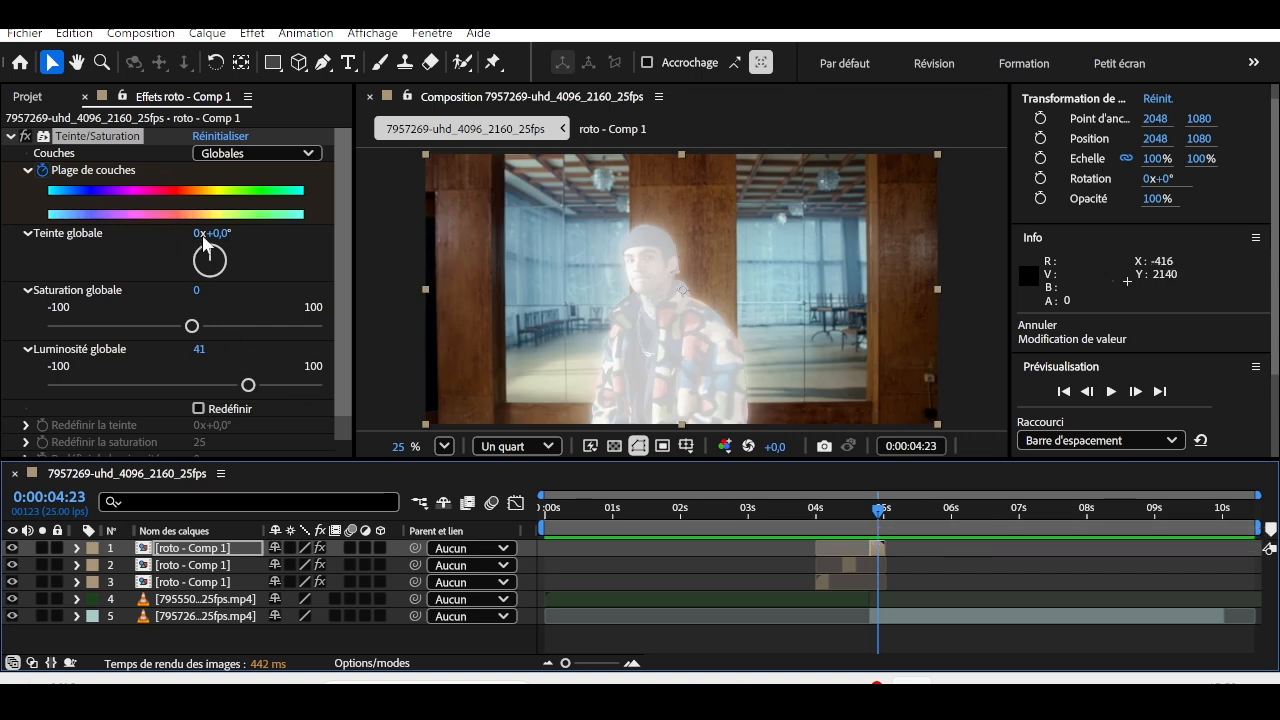
drag(203, 243, 246, 250)
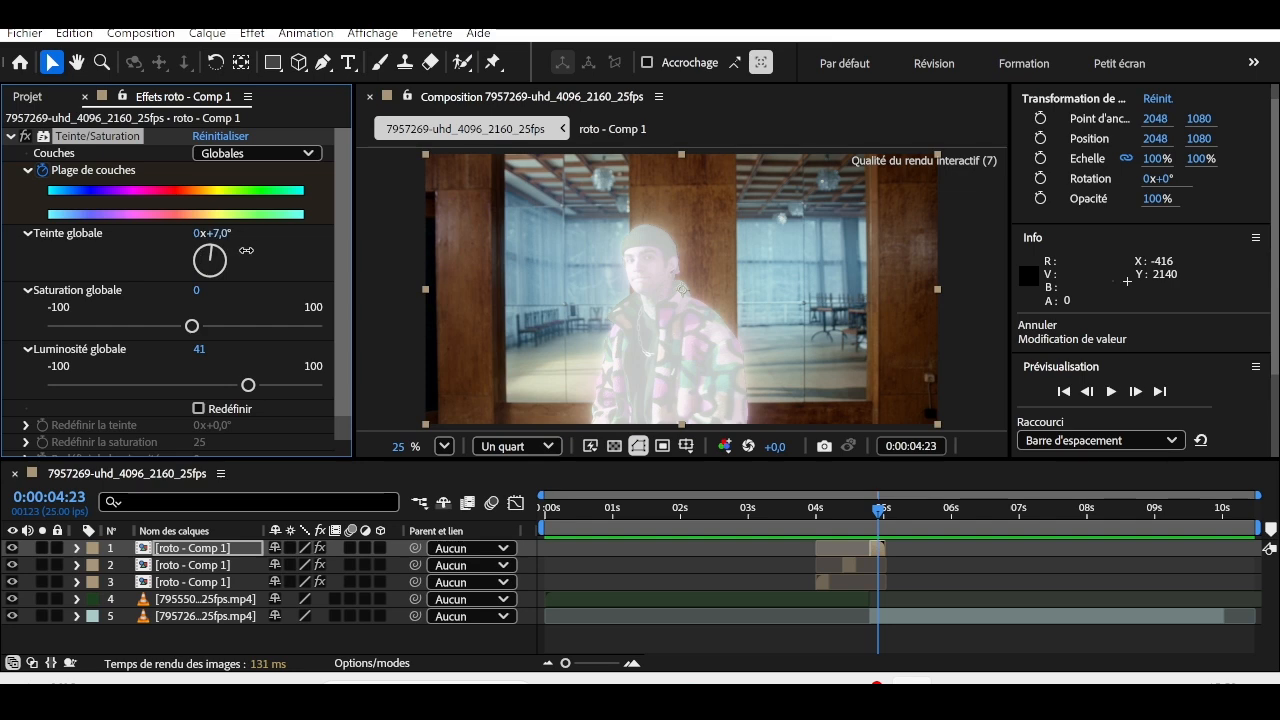
drag(440, 245, 705, 239)
key(u)
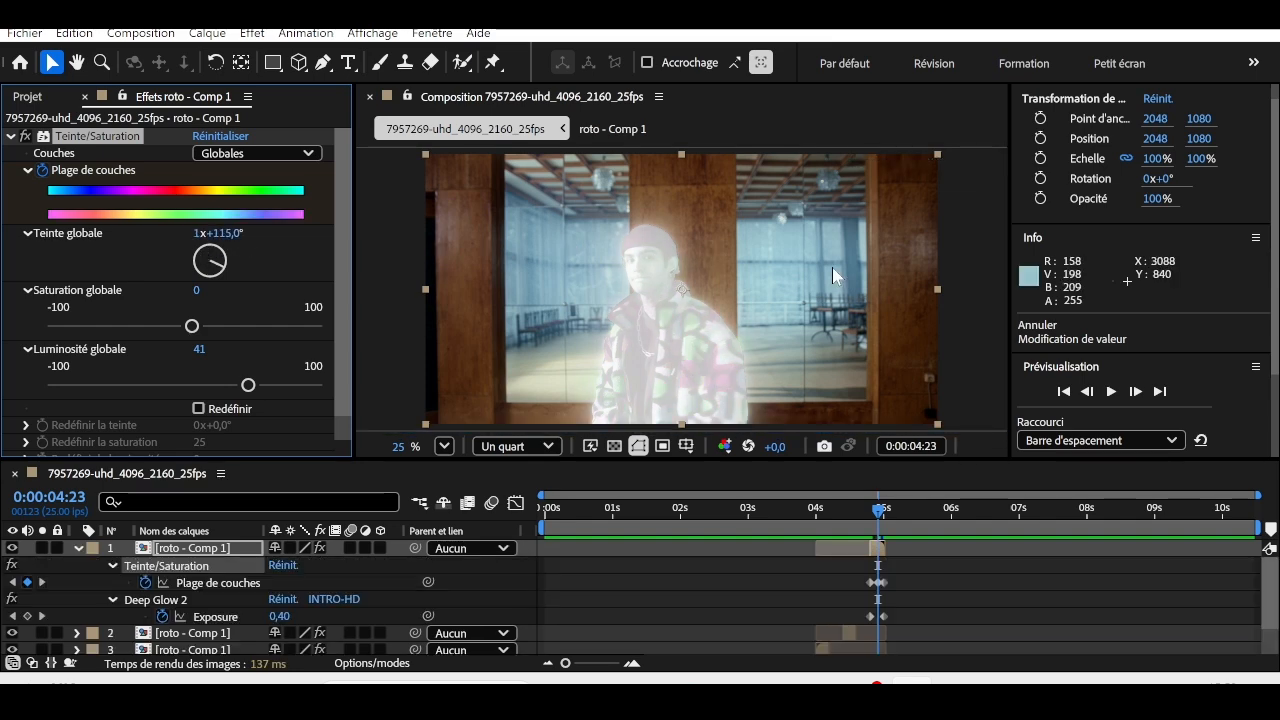
drag(884, 508, 864, 508)
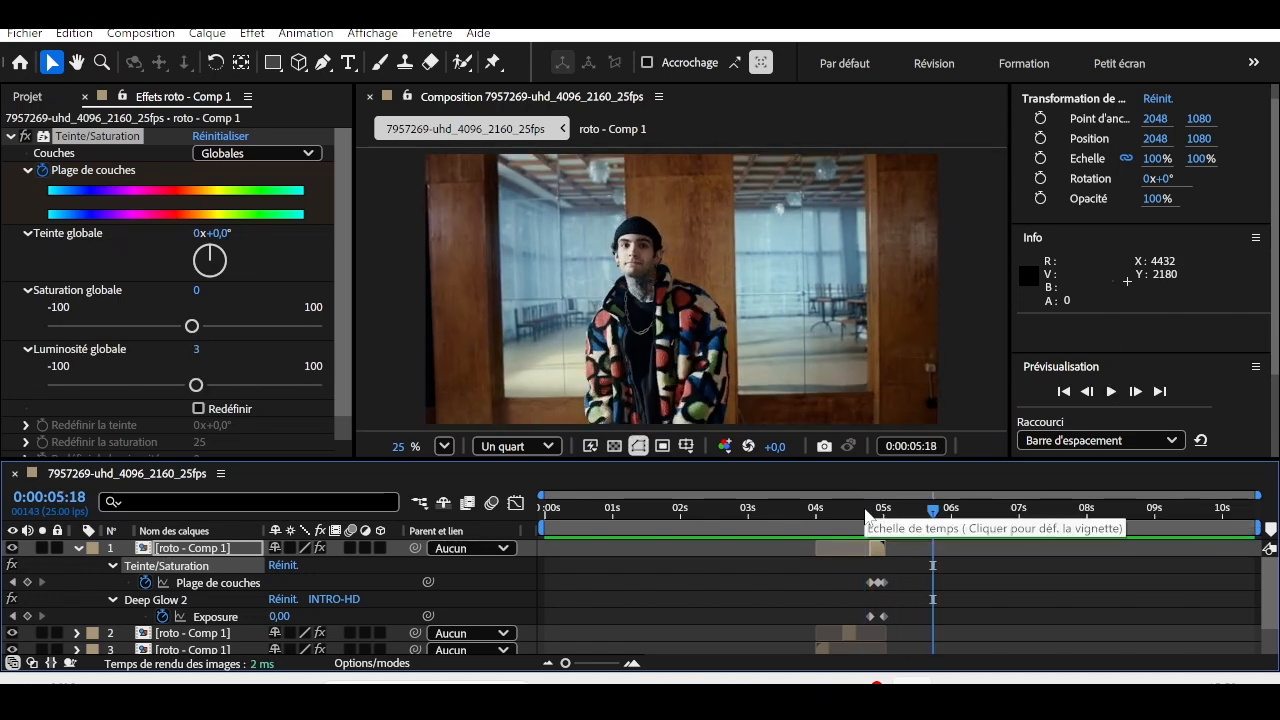
key(ctrl+z)
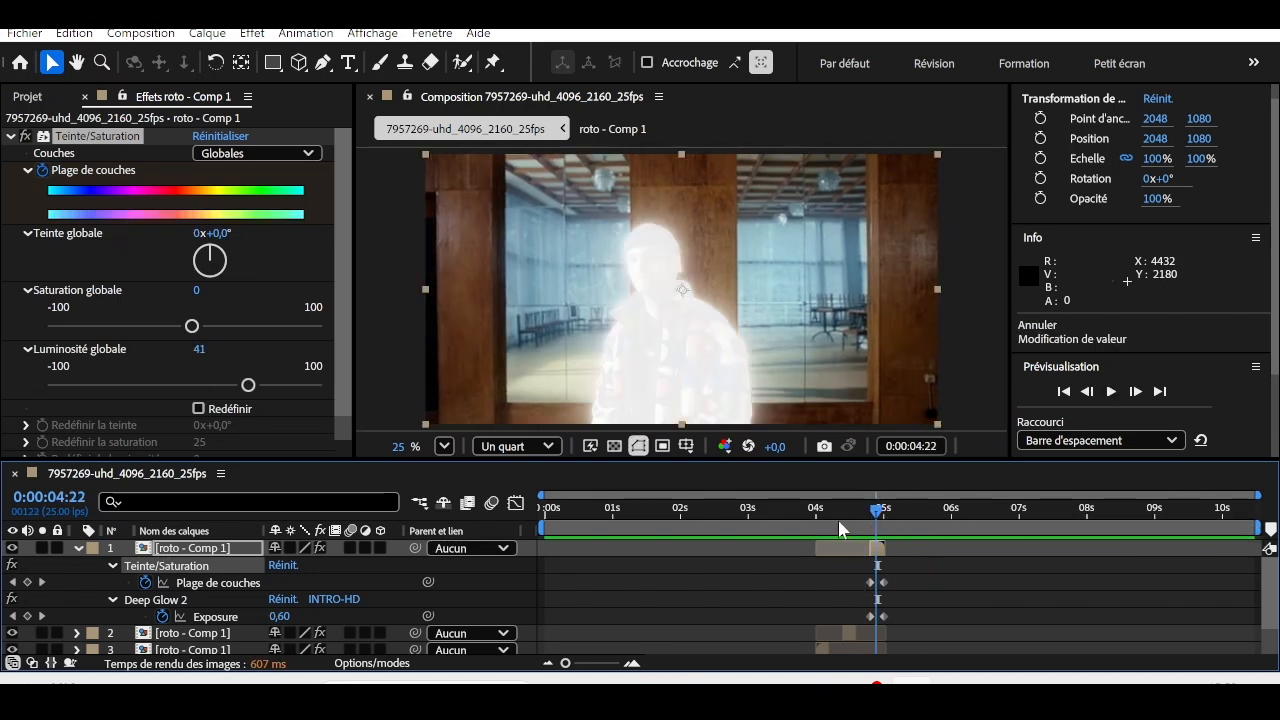
Try a Duocolor tint on layer 1's Deep Glow 2 at 0:00:04:12, and undo it
drag(838, 520, 844, 516)
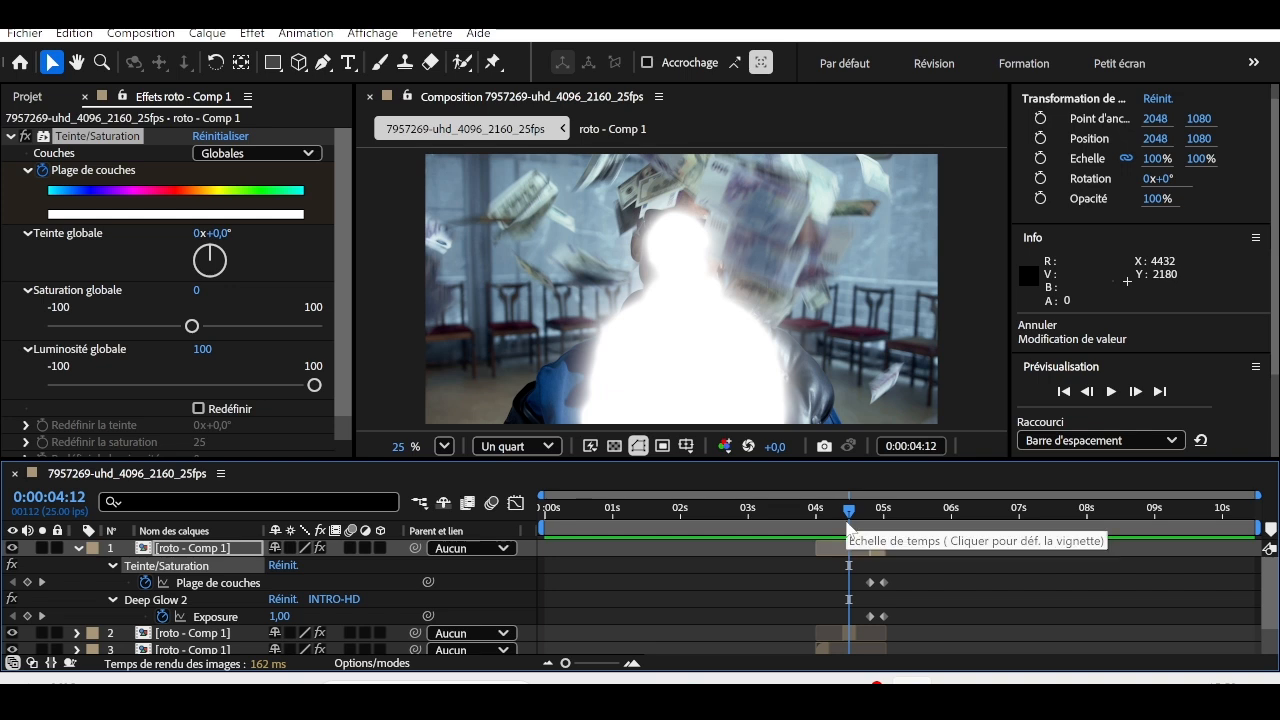
click(341, 207)
scroll(341, 207, down, 1)
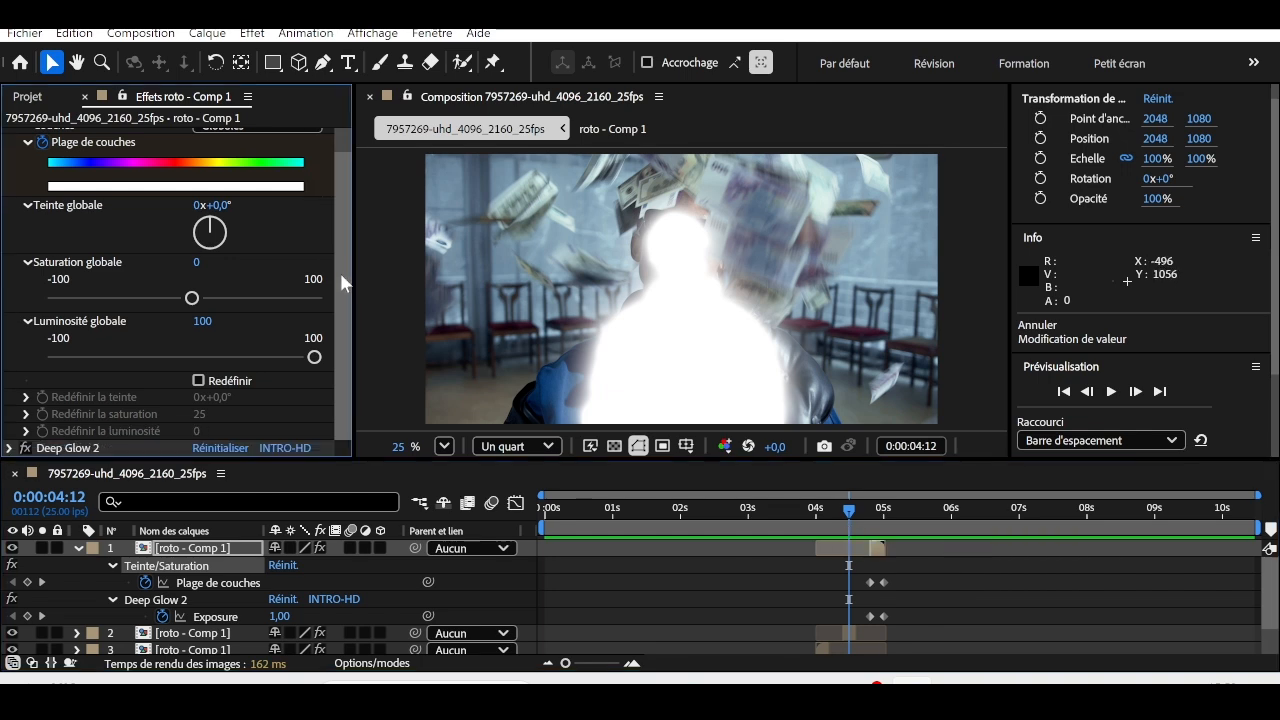
click(10, 448)
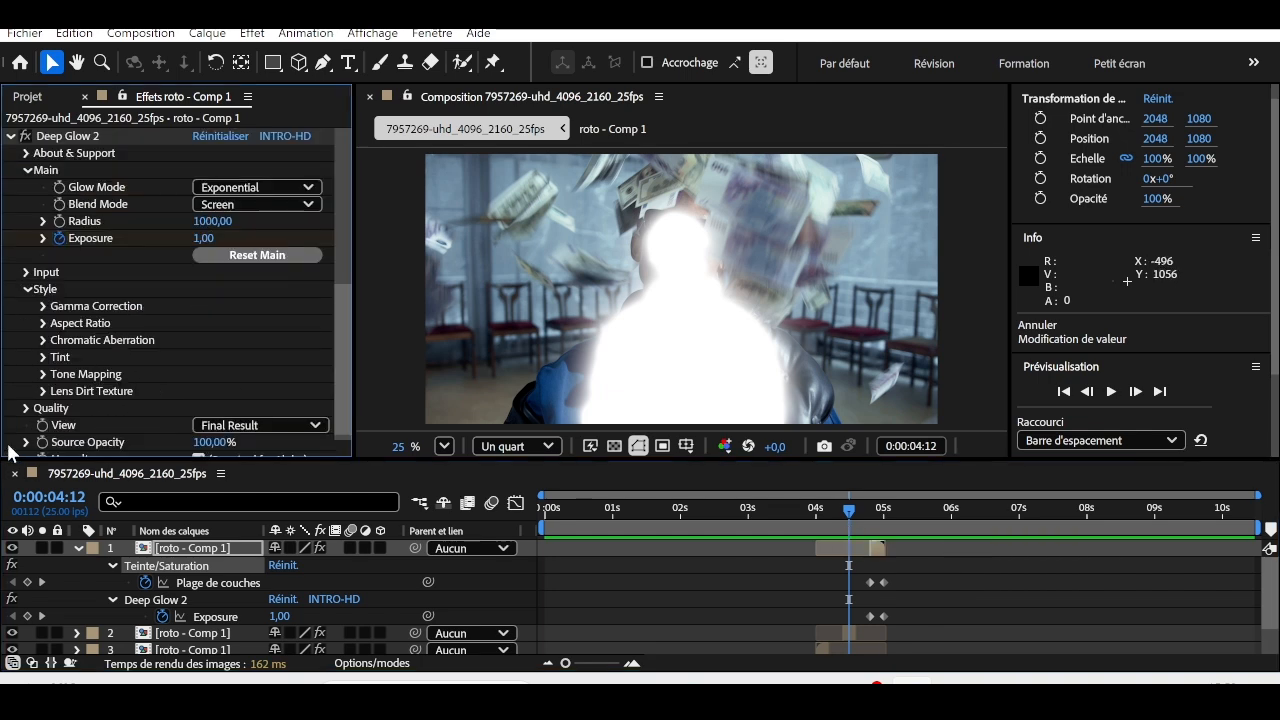
scroll(340, 308, down, 1)
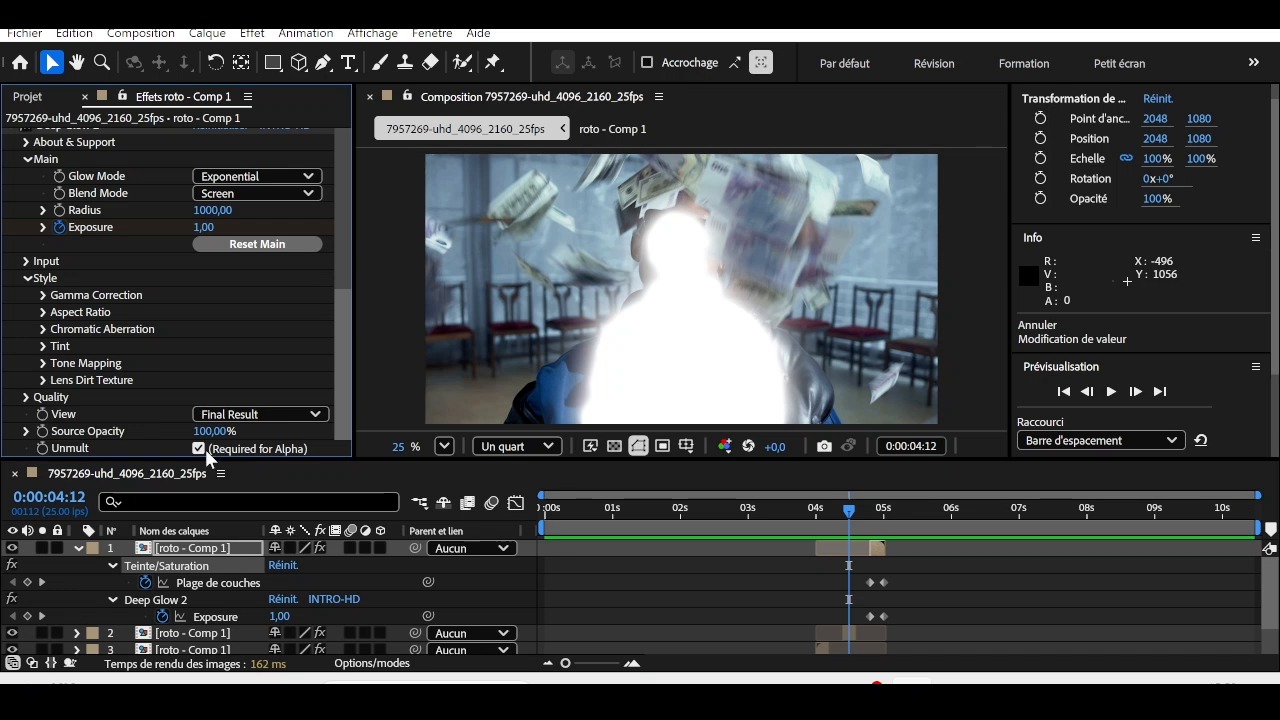
click(205, 449)
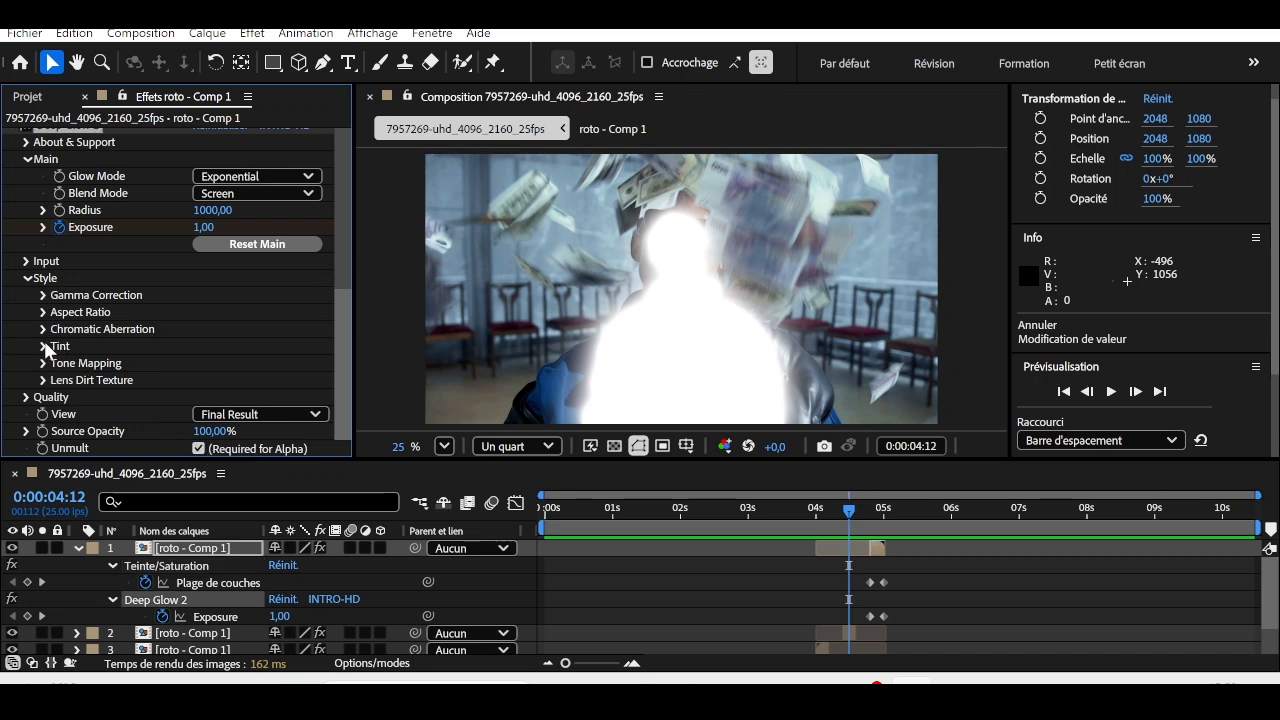
click(44, 346)
click(257, 346)
click(241, 420)
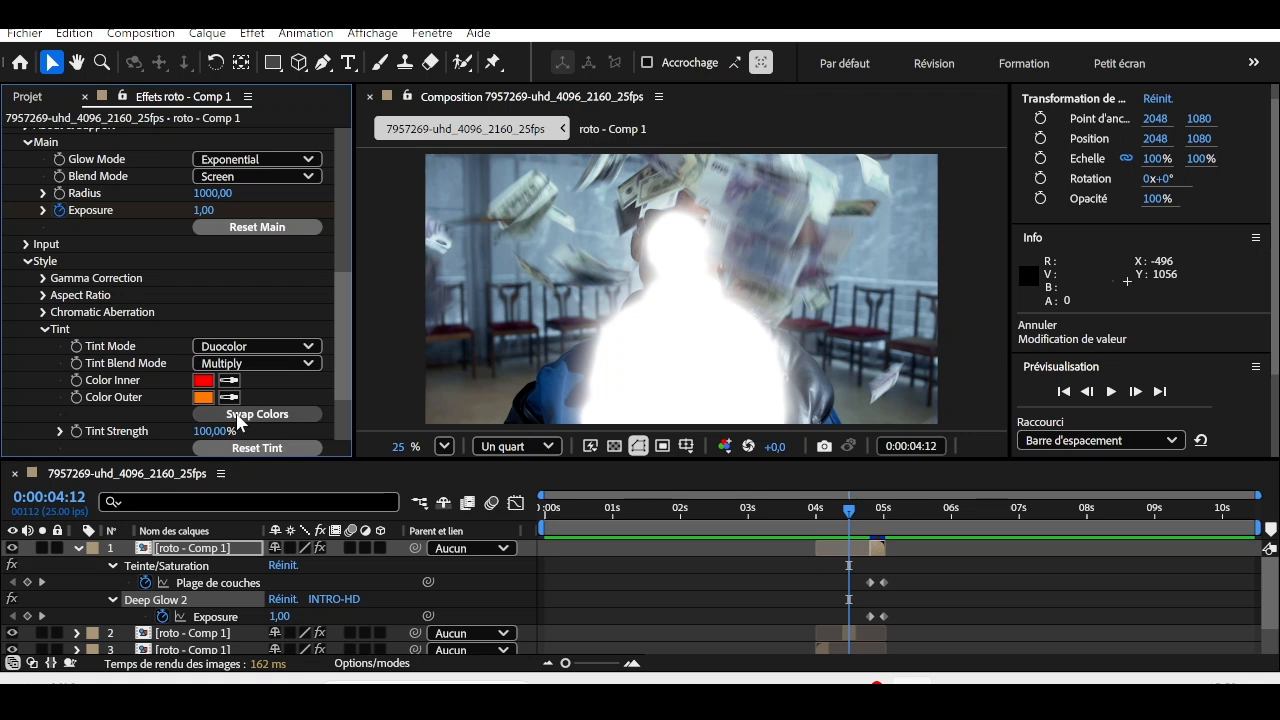
click(239, 416)
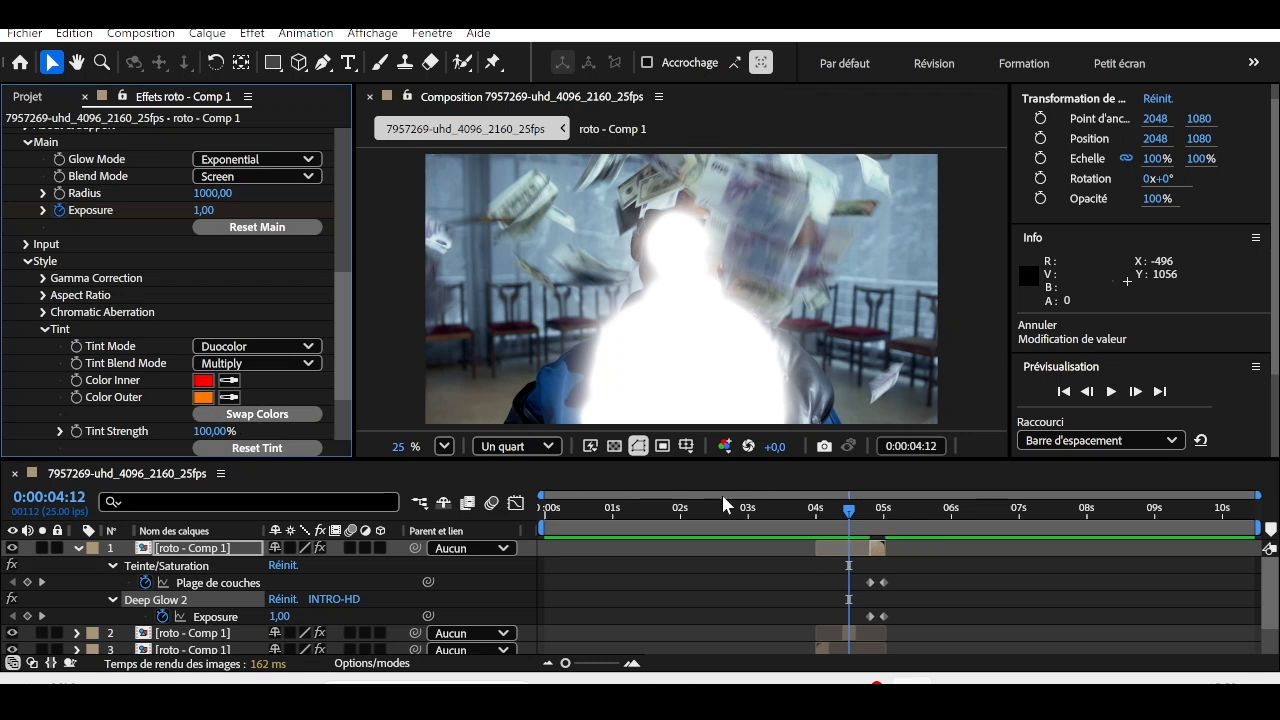
key(ctrl+z)
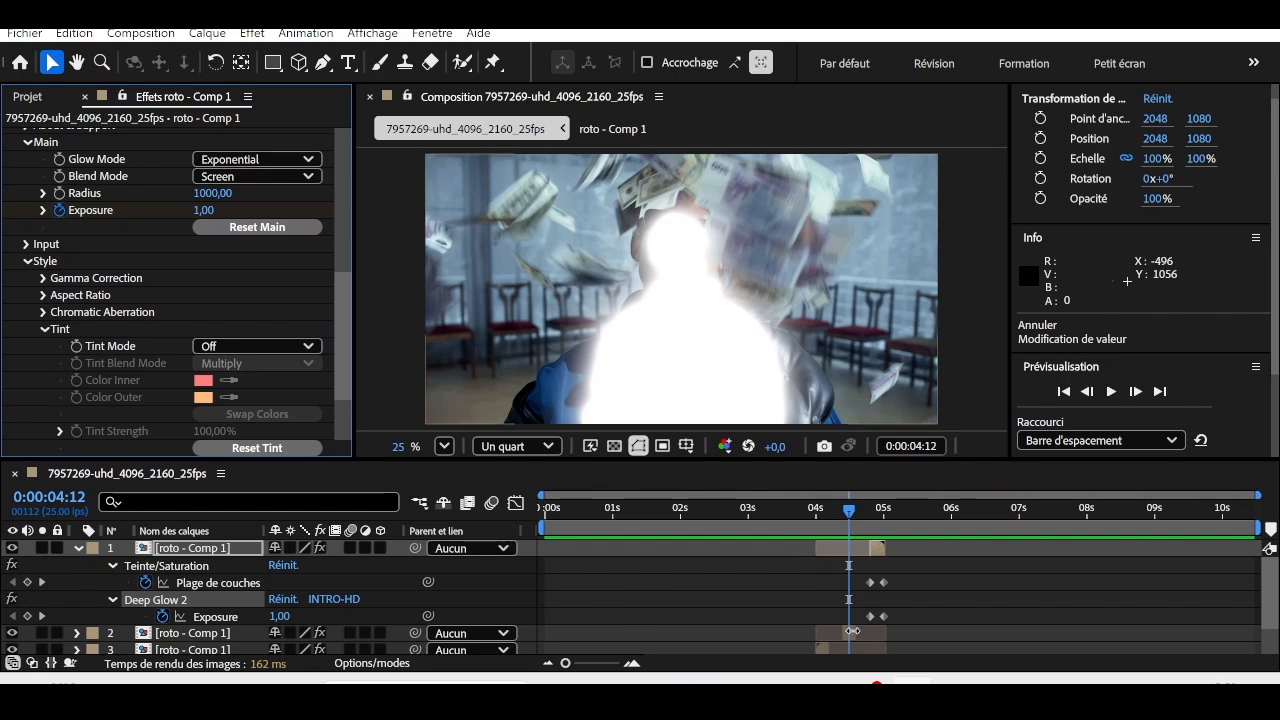
Set the Tint Mode of layer 2's Deep Glow 2 to Duocolor and swap its inner and outer colors
click(851, 631)
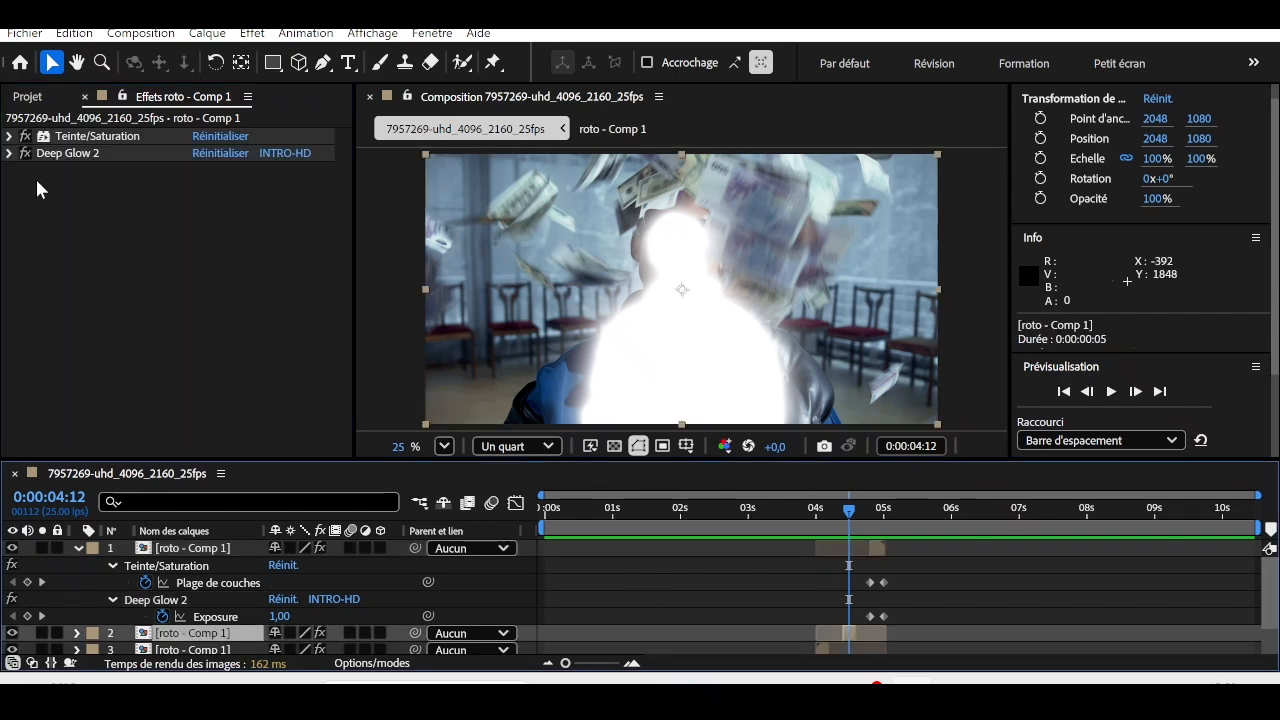
click(10, 153)
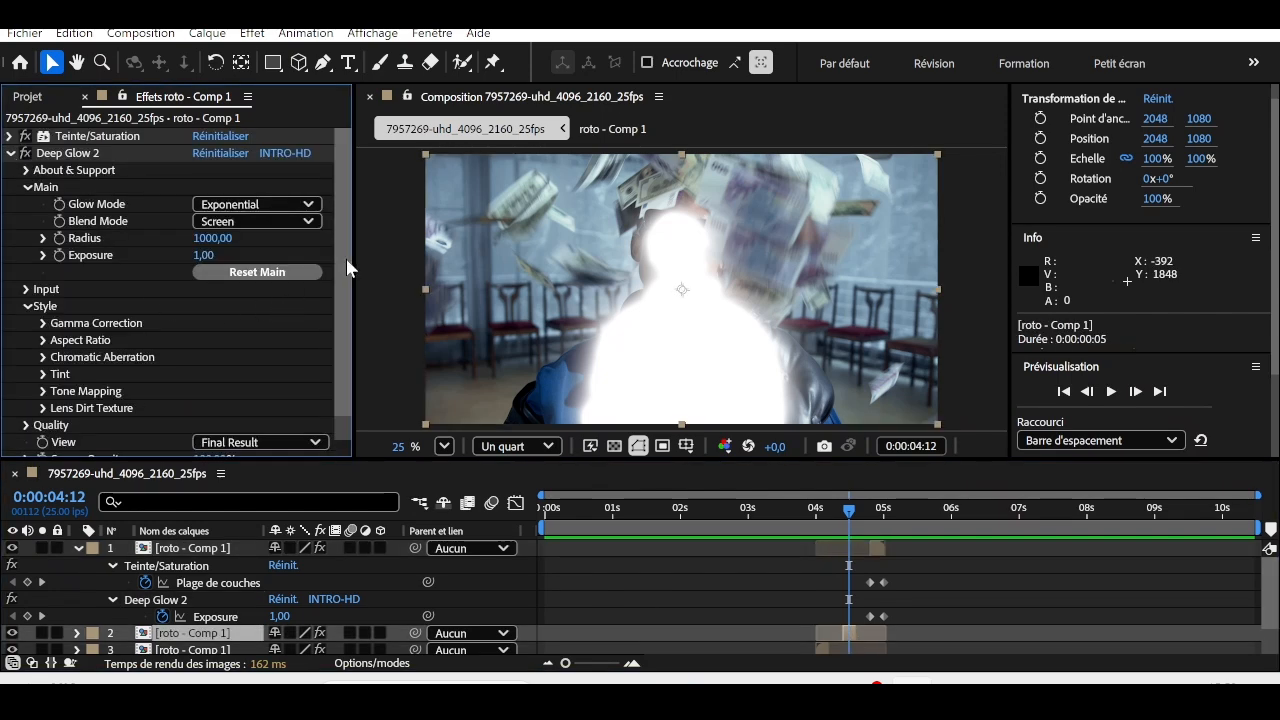
scroll(346, 258, down, 1)
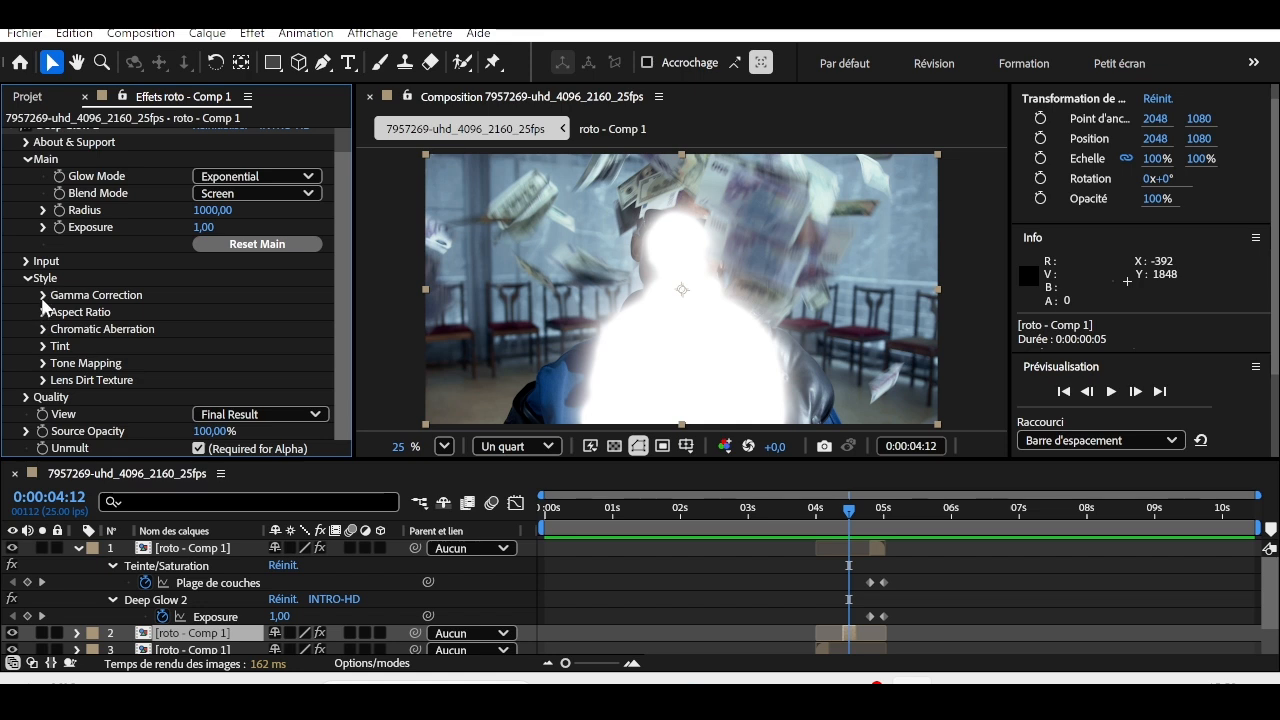
click(44, 346)
click(255, 346)
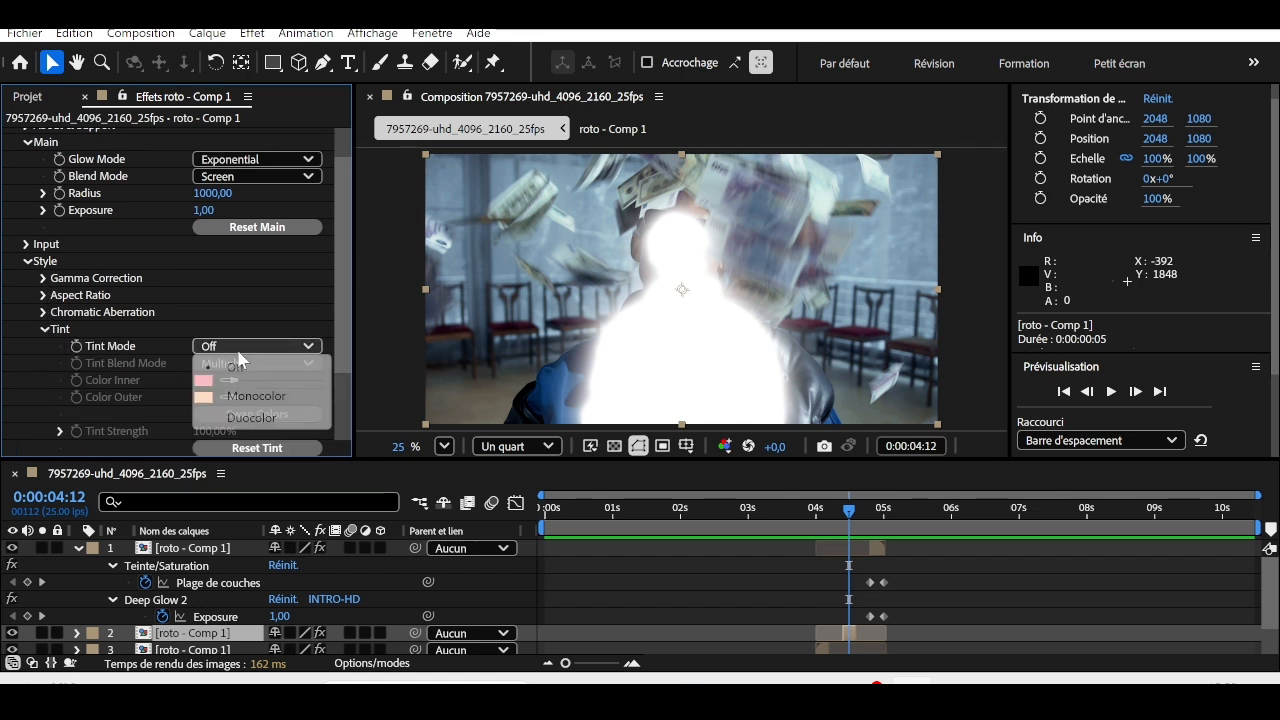
click(240, 419)
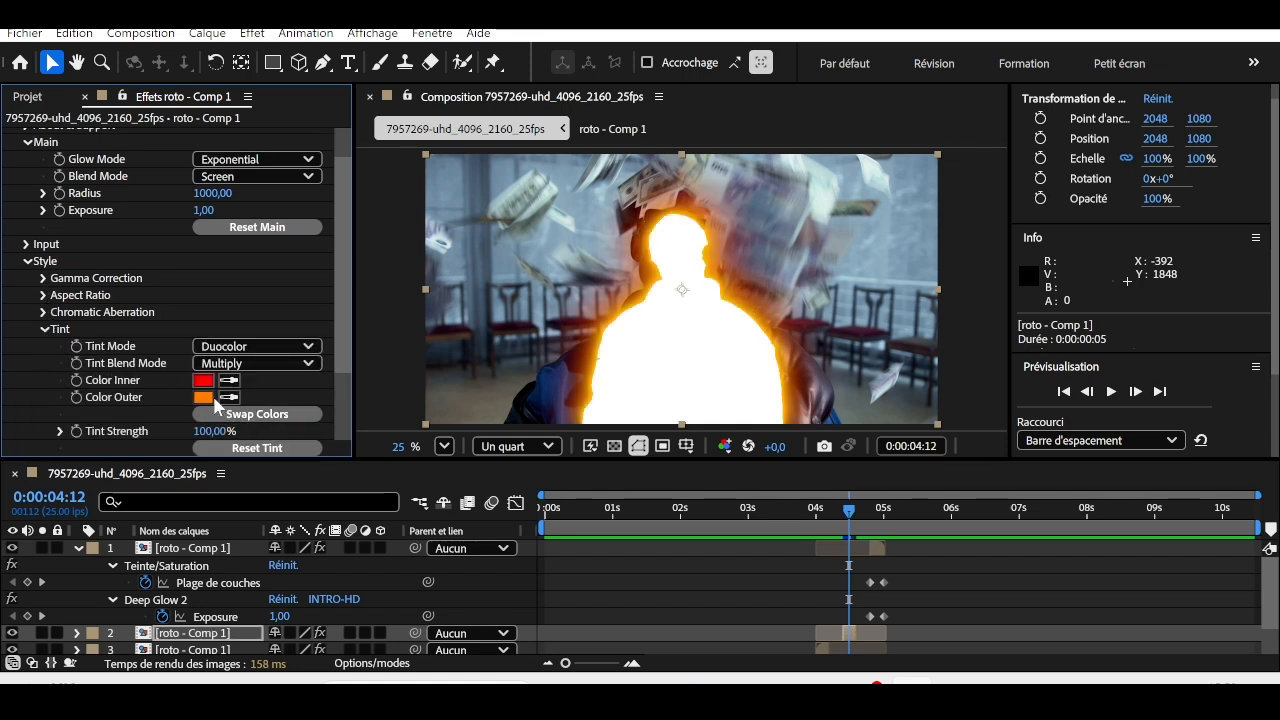
click(236, 414)
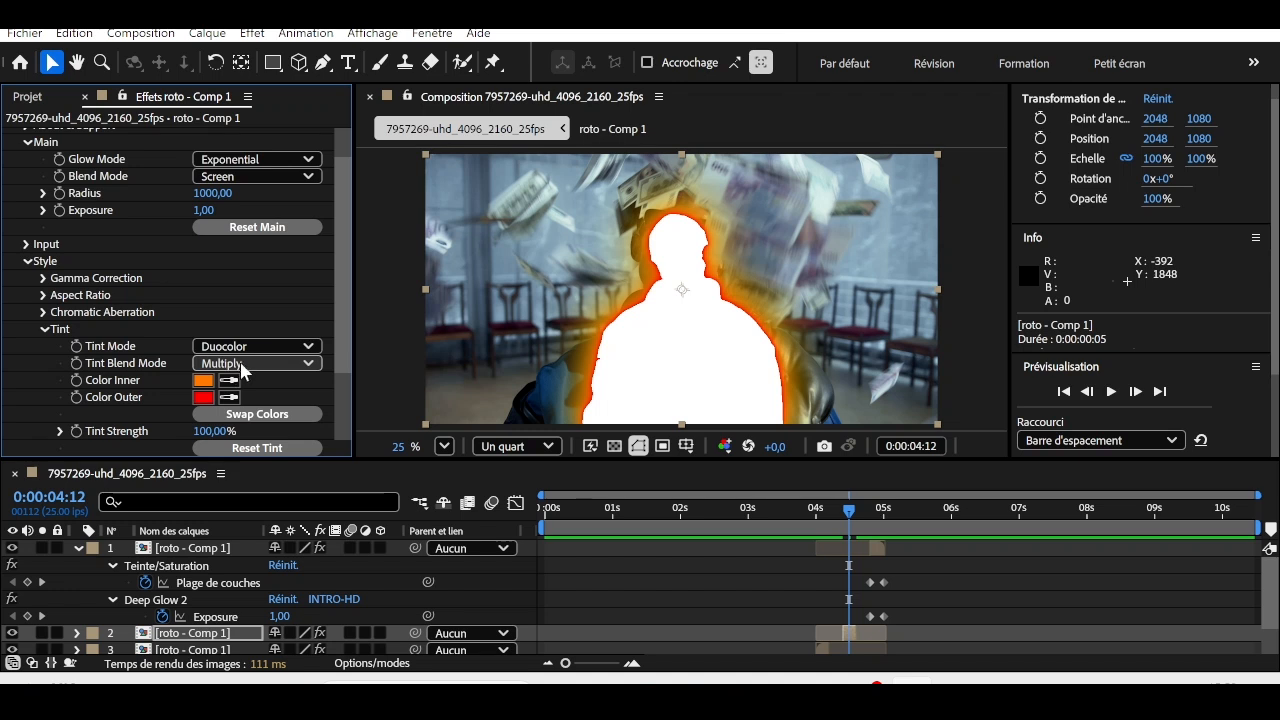
Set layer 2's Deep Glow 2 Tint Blend Mode to Overlay and its Color Outer to purple D900FE
click(240, 366)
click(250, 403)
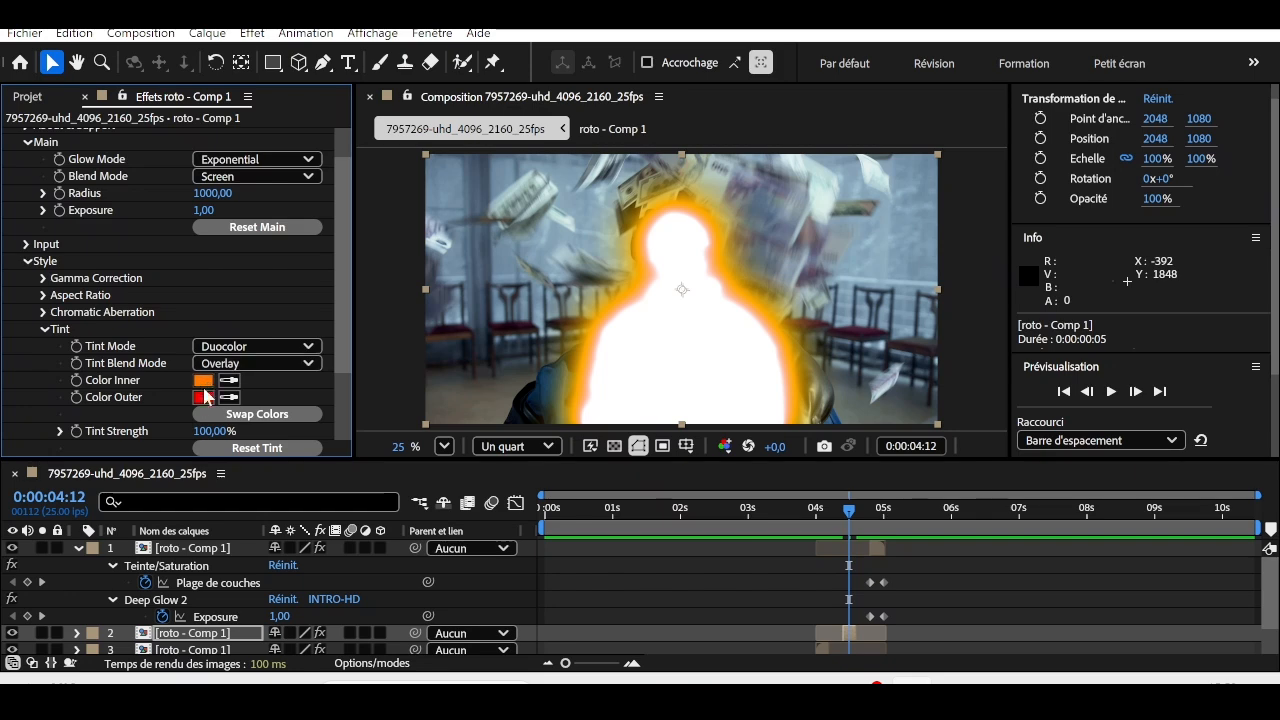
click(204, 397)
mouse_move(468, 406)
mouse_down()
mouse_move(589, 397)
mouse_move(631, 422)
mouse_up()
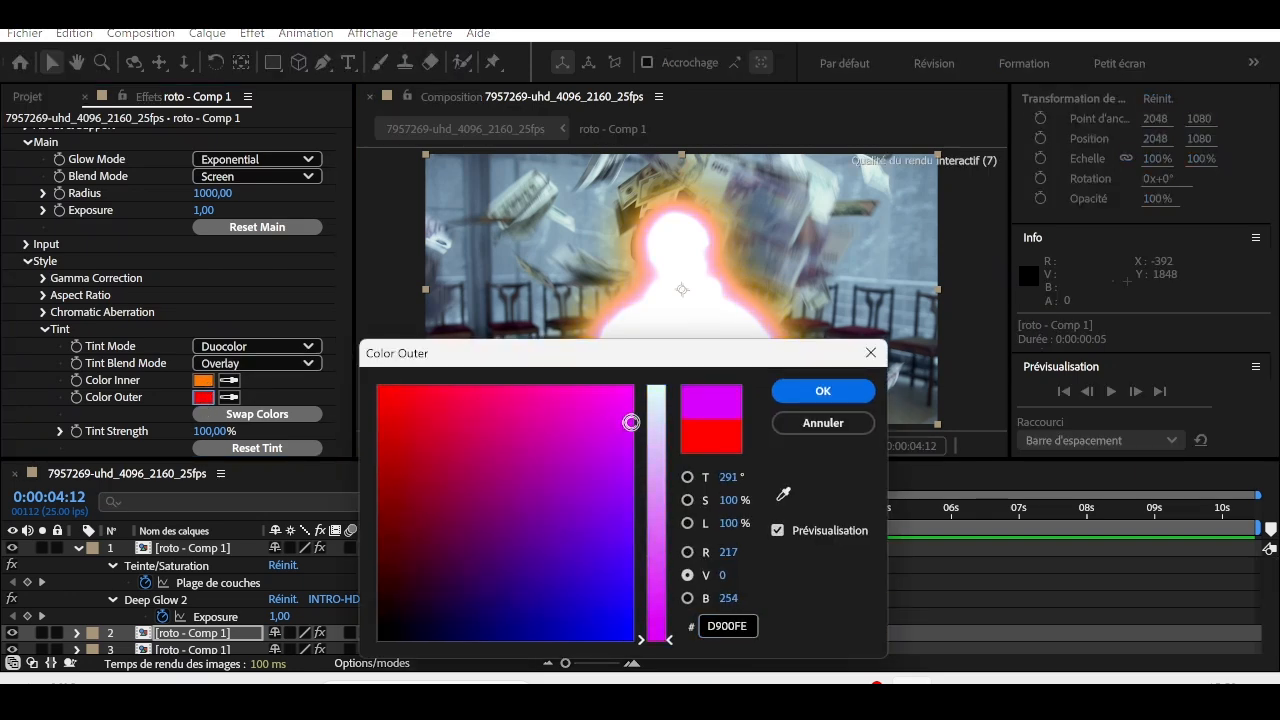
click(797, 387)
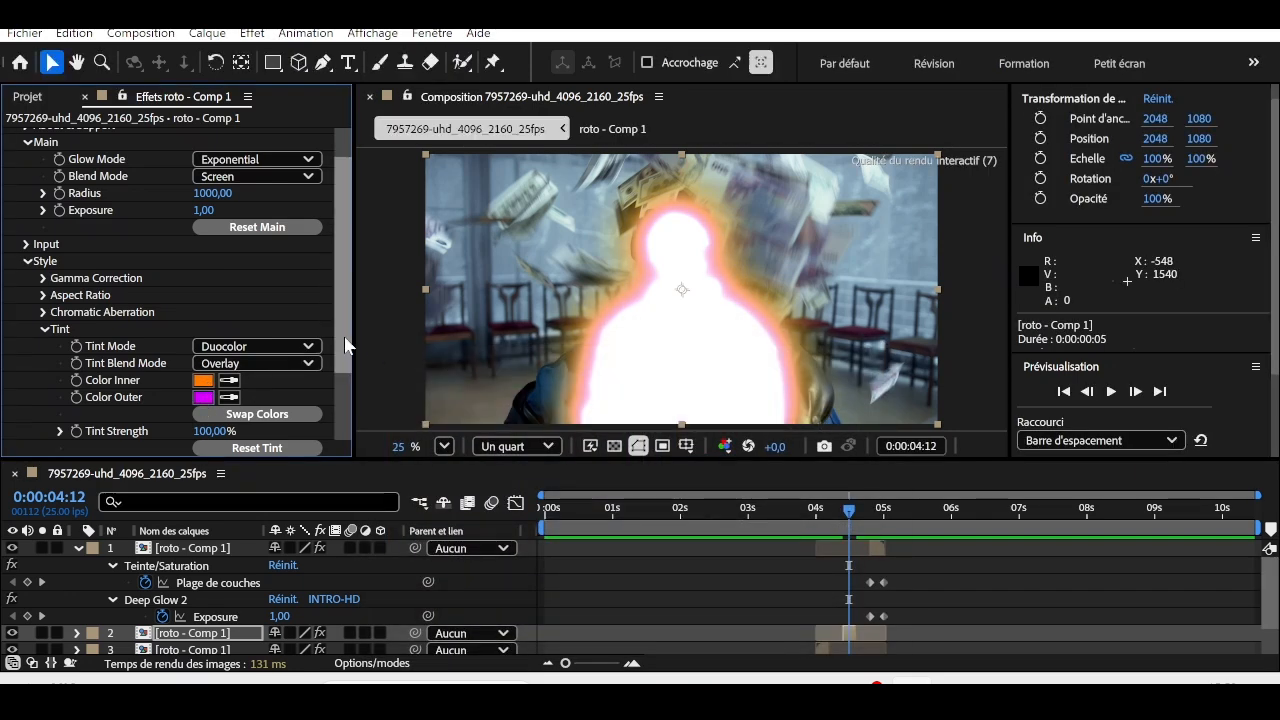
Try the Add Blend Mode on layer 2's Deep Glow 2, and return it to Screen
scroll(333, 242, up, 2)
click(250, 221)
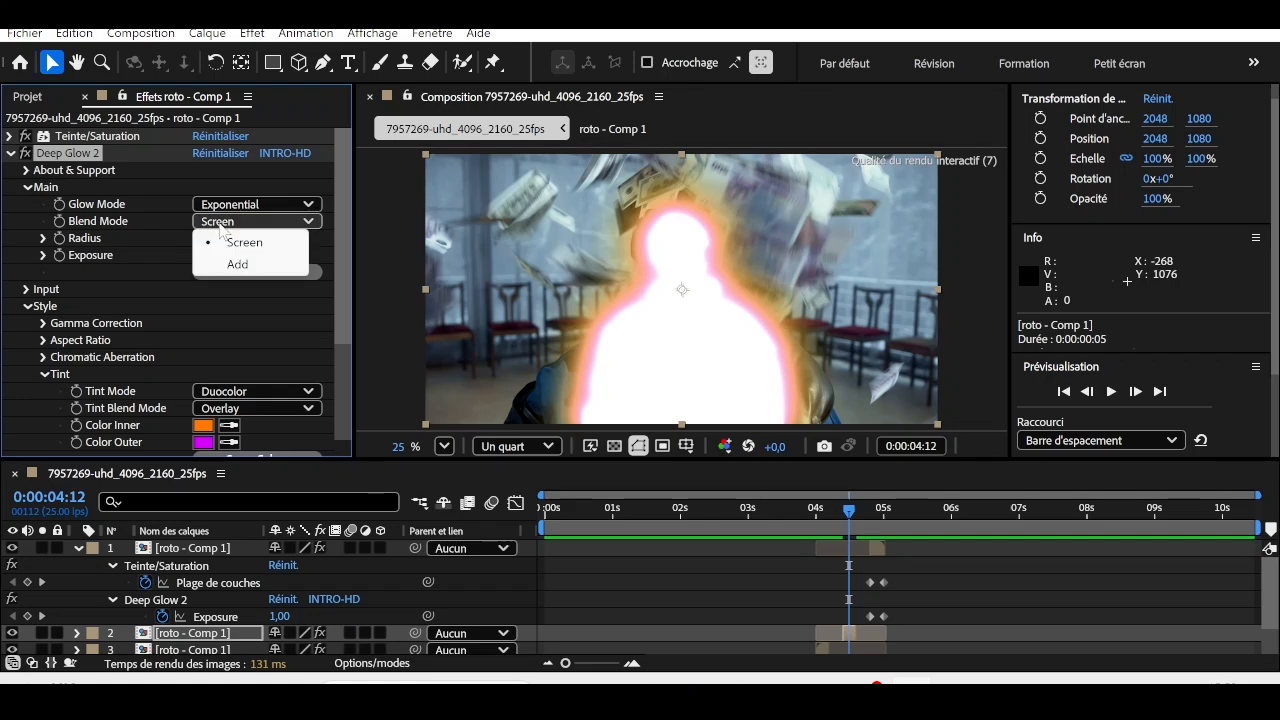
click(237, 265)
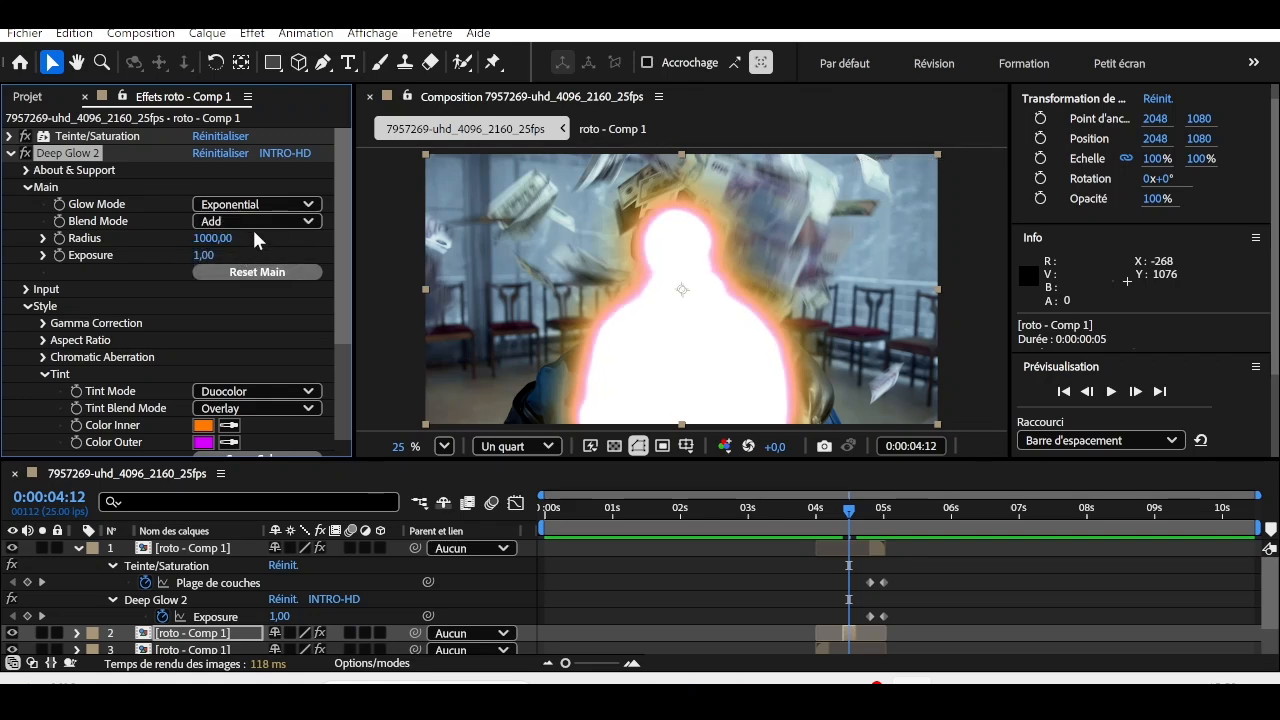
click(252, 222)
click(245, 243)
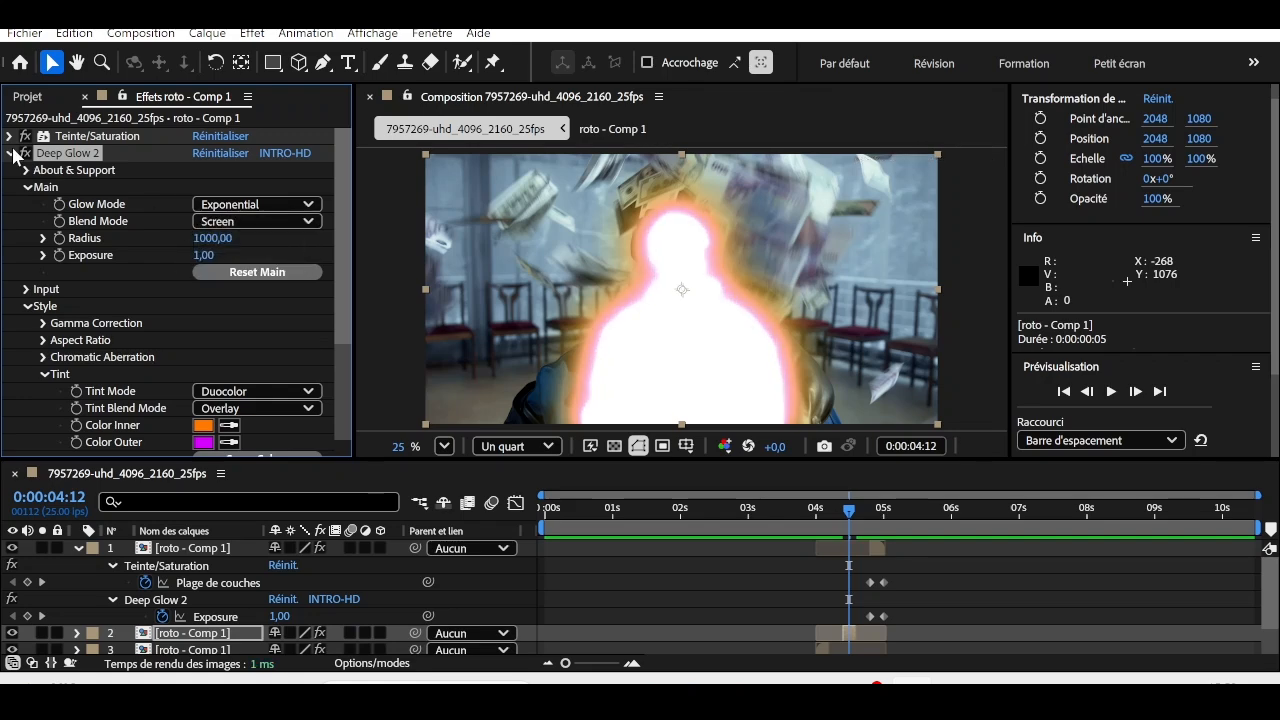
In layer 2's Teinte/Saturation, set Teinte globale to 2x+55°, Saturation globale to -9 and Luminosité globale to 52
click(10, 153)
click(9, 136)
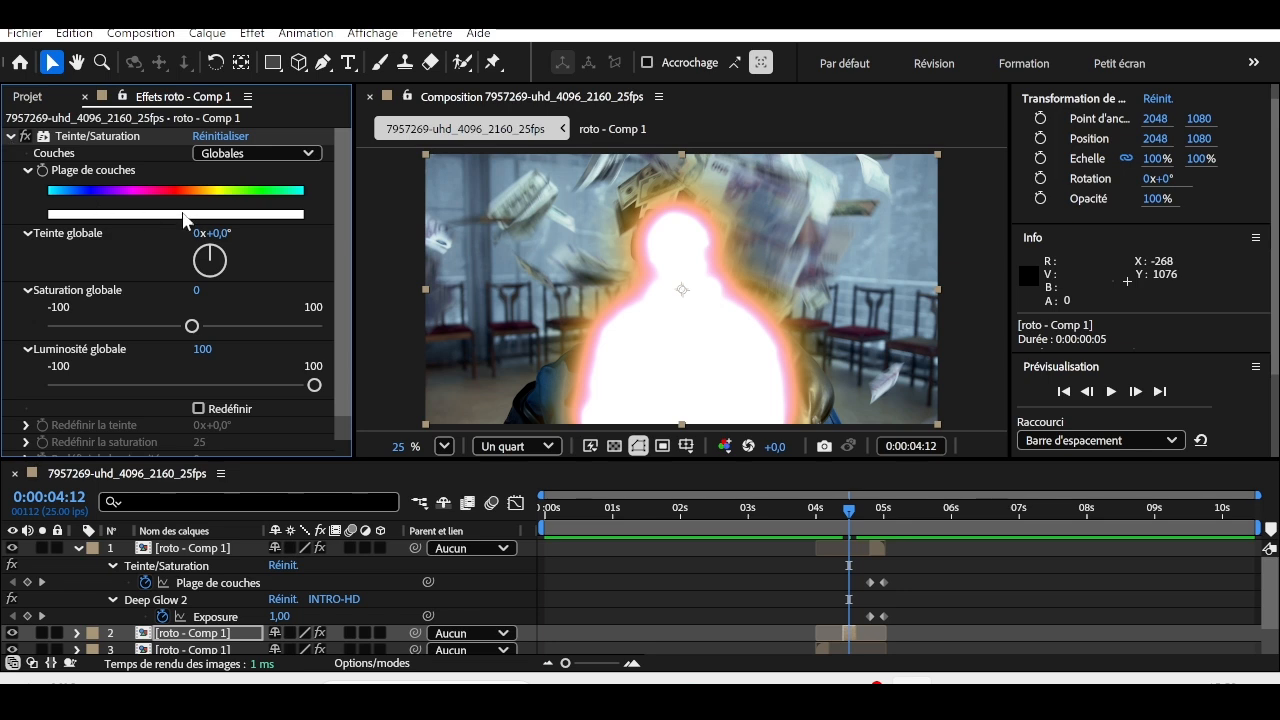
drag(220, 232, 438, 225)
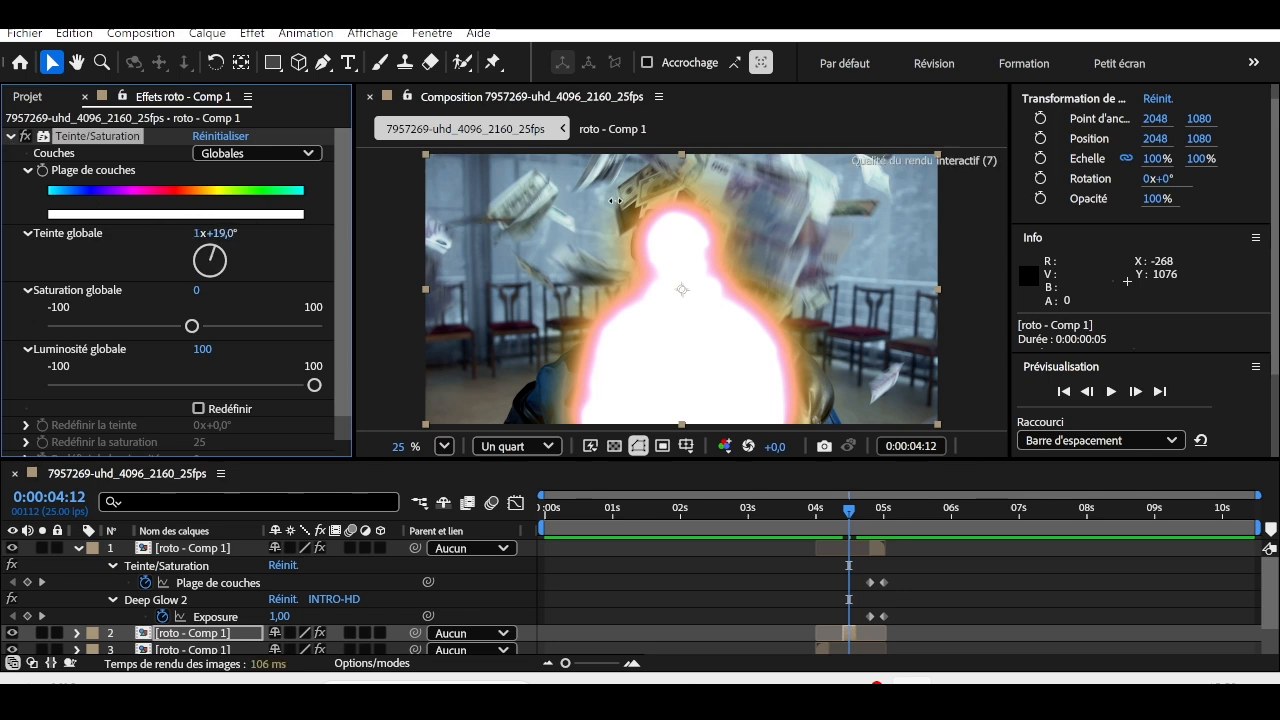
drag(615, 200, 960, 147)
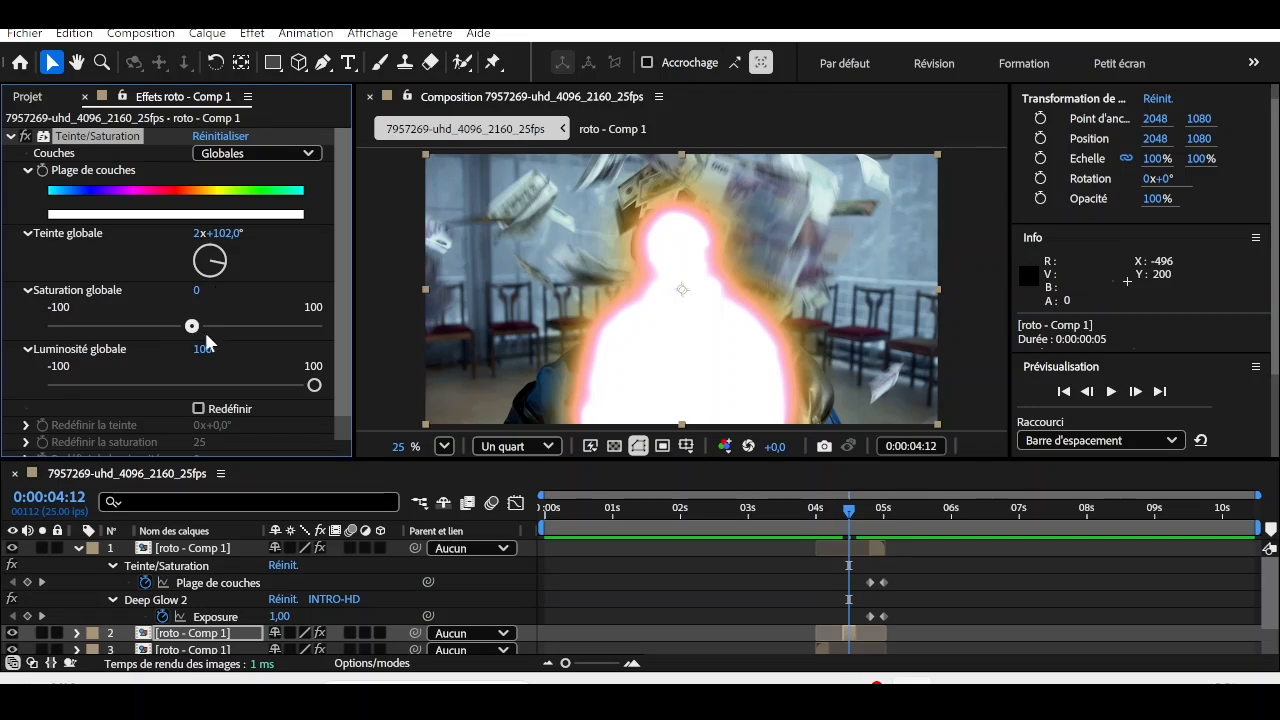
drag(310, 390, 263, 386)
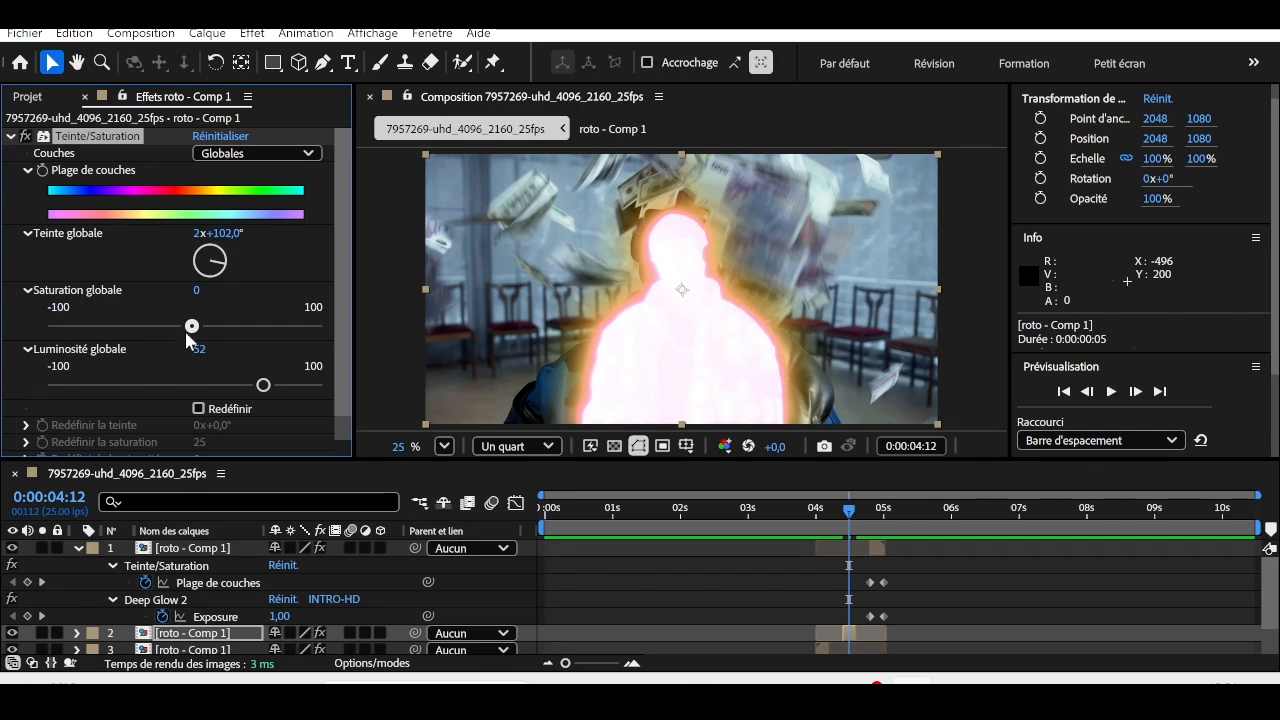
mouse_move(192, 326)
mouse_down()
mouse_move(286, 325)
mouse_move(179, 326)
mouse_up()
drag(229, 234, 188, 238)
Try Luminosité globale 17 and Teinte globale 3x+201° on layer 2's Teinte/Saturation, and undo both changes
drag(263, 385, 212, 387)
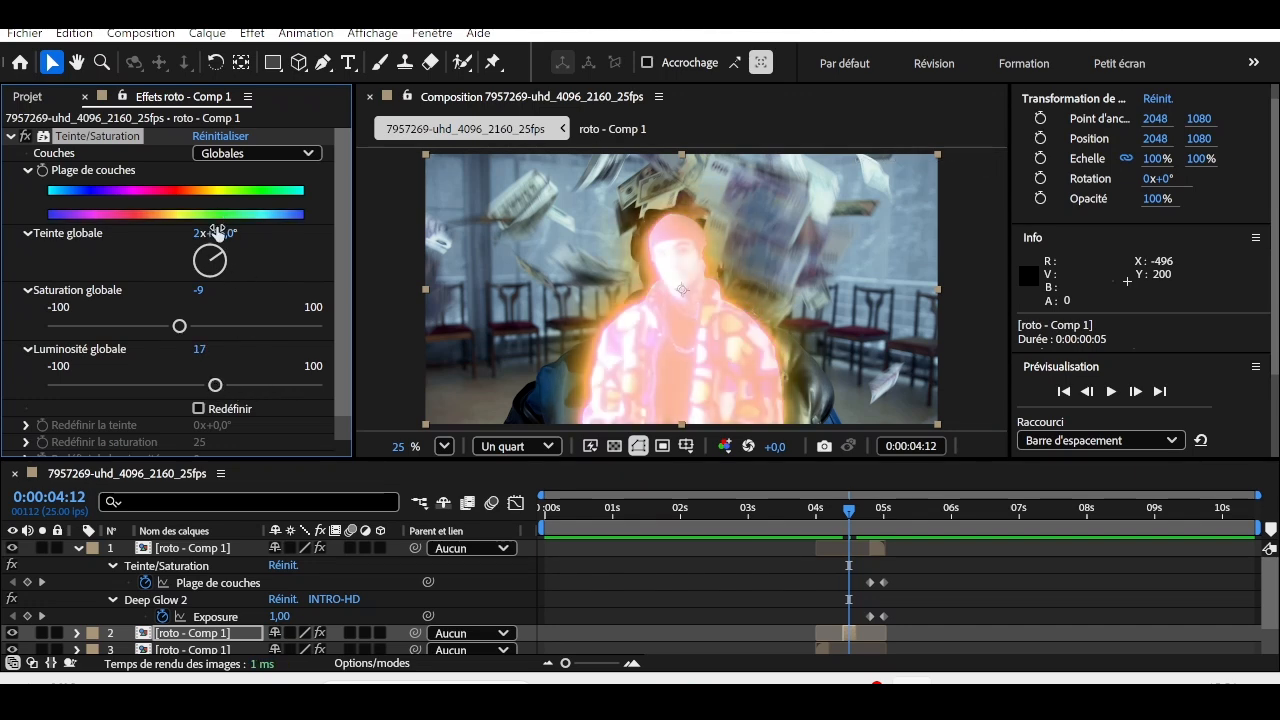
drag(284, 227, 500, 231)
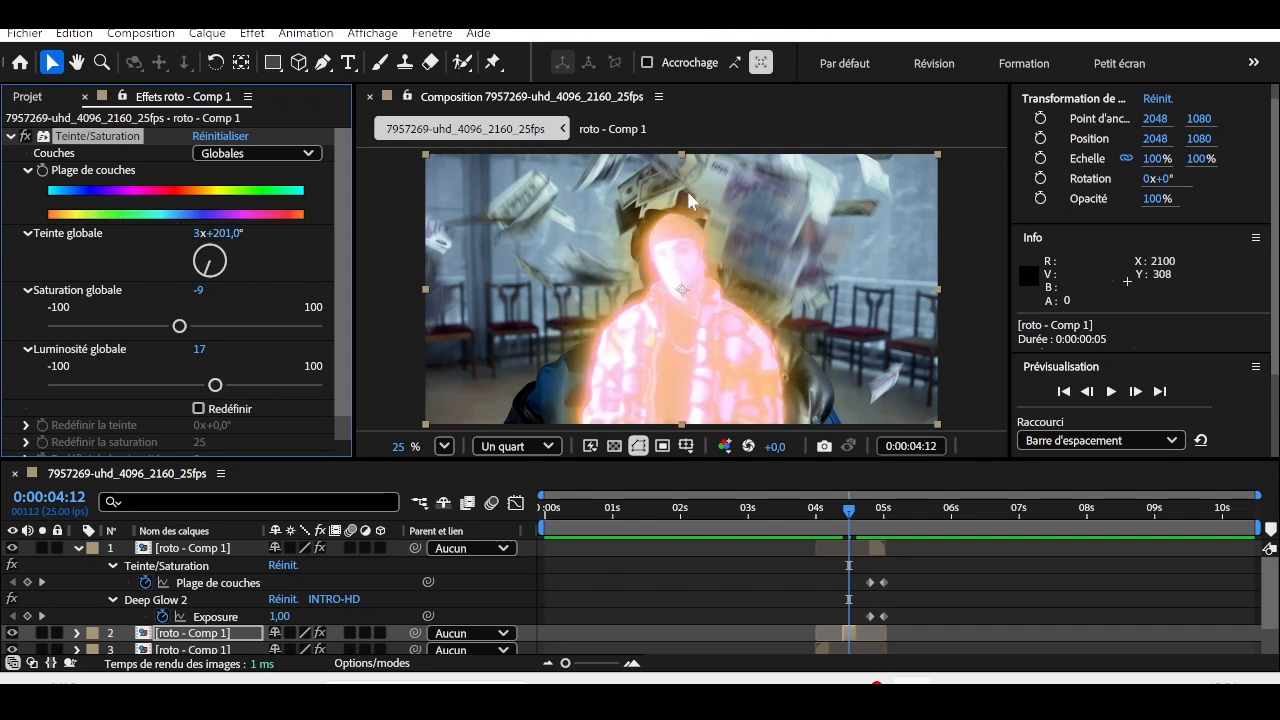
key(ctrl+z)
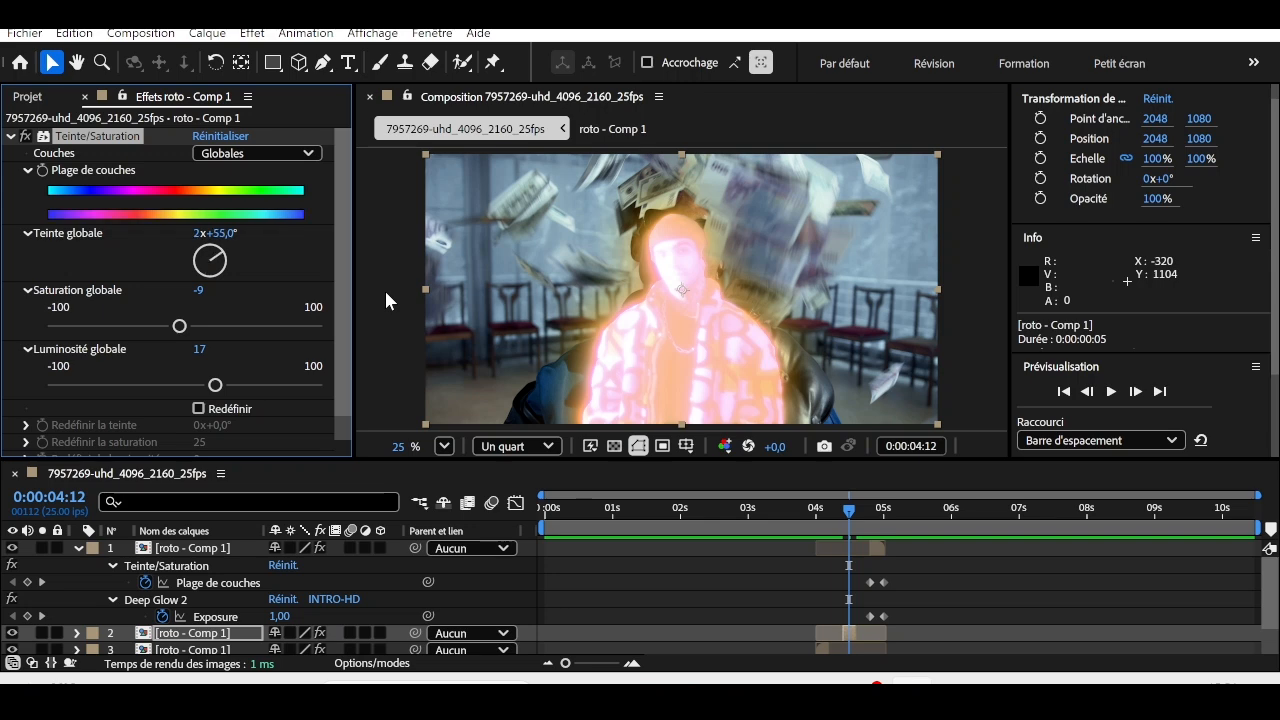
key(ctrl+z)
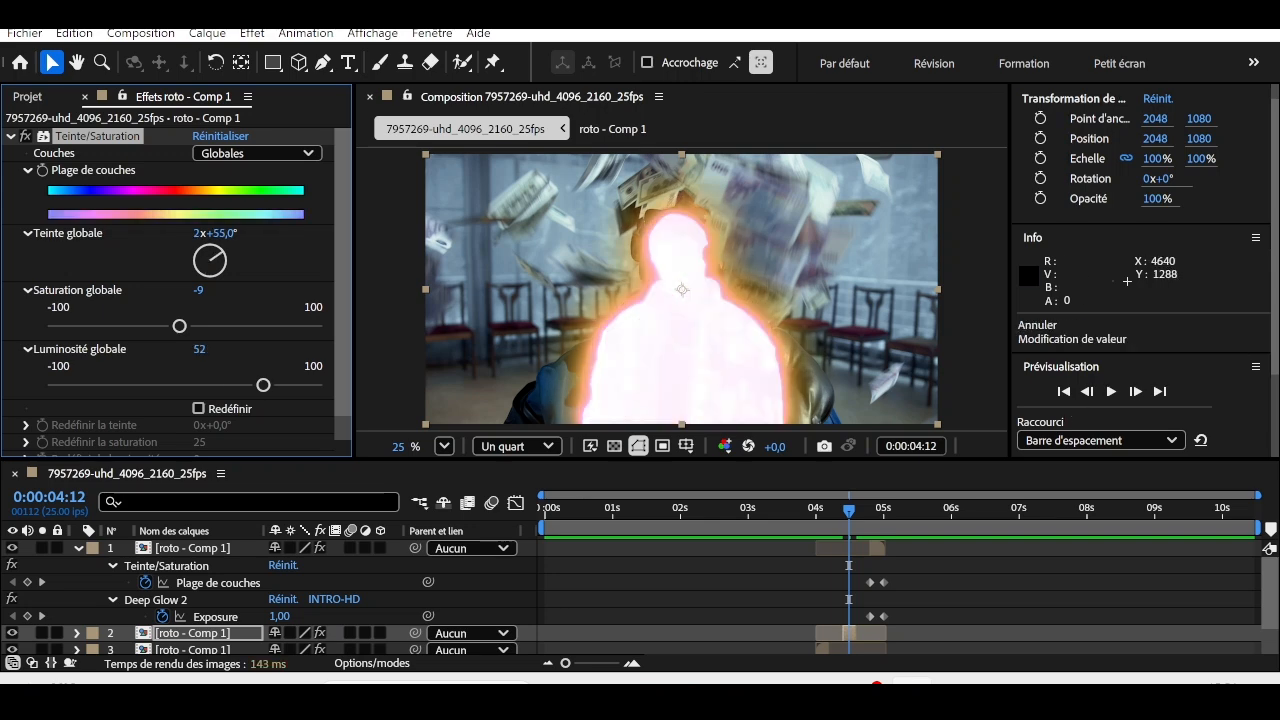
Play the transition twice from 0:00:03:18 to check the tinted glow on the cutout
scroll(1276, 390, down, 2)
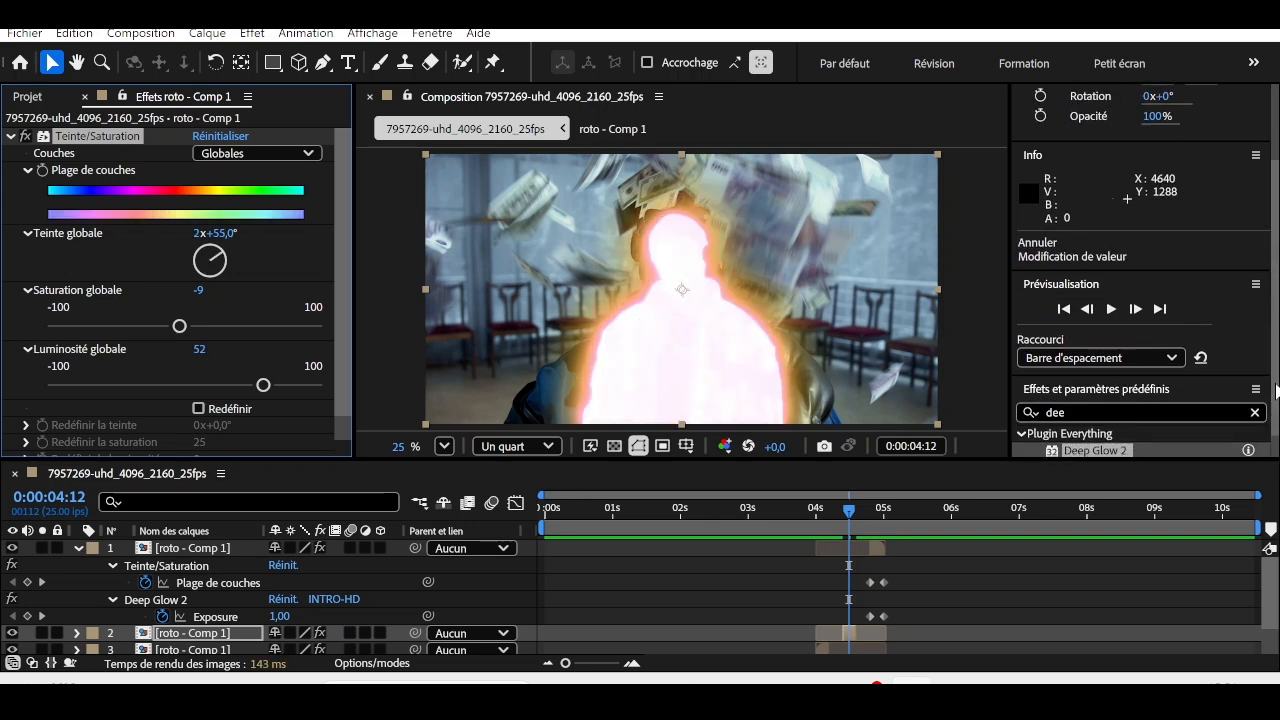
scroll(1276, 390, down, 1)
click(799, 514)
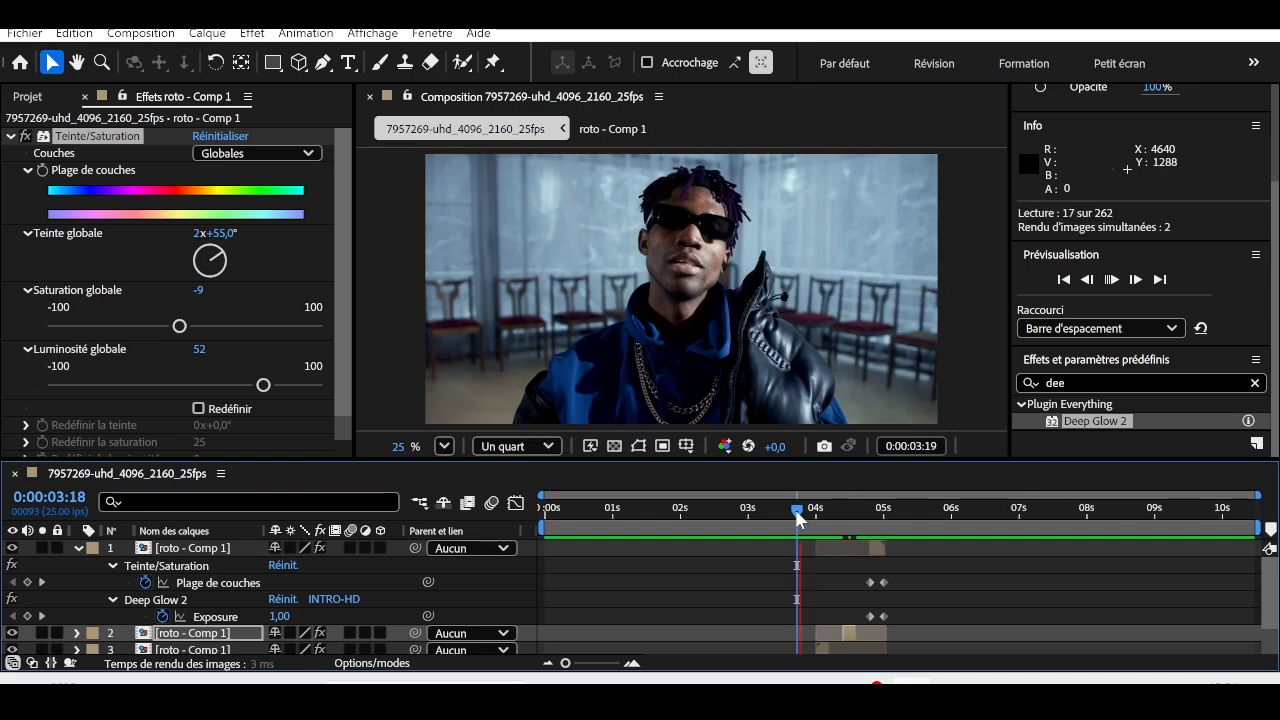
key(space)
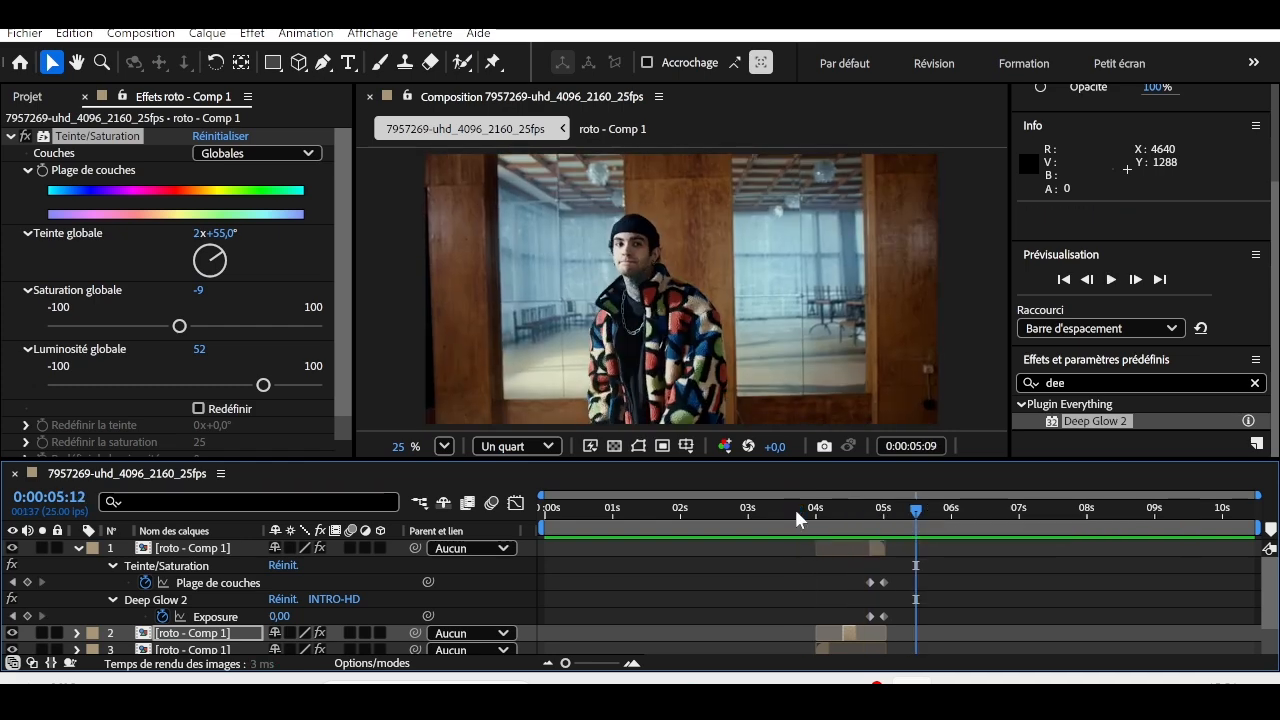
click(797, 512)
key(space)
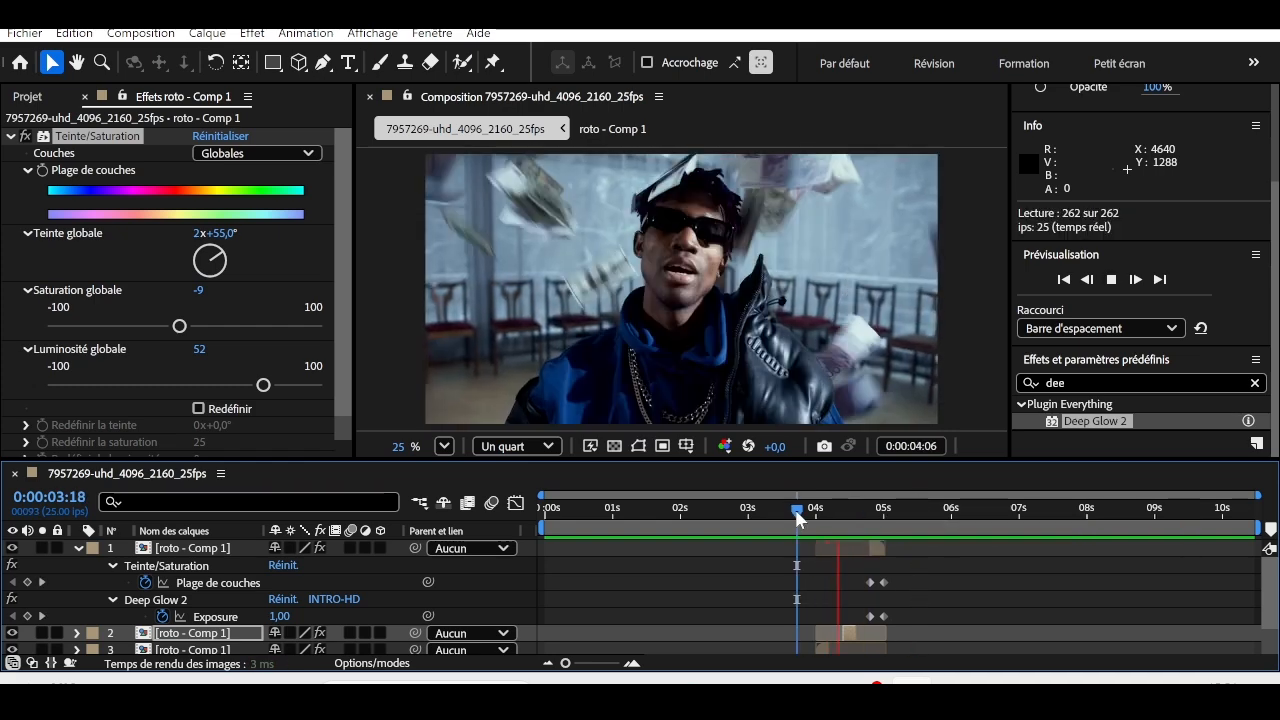
key(space)
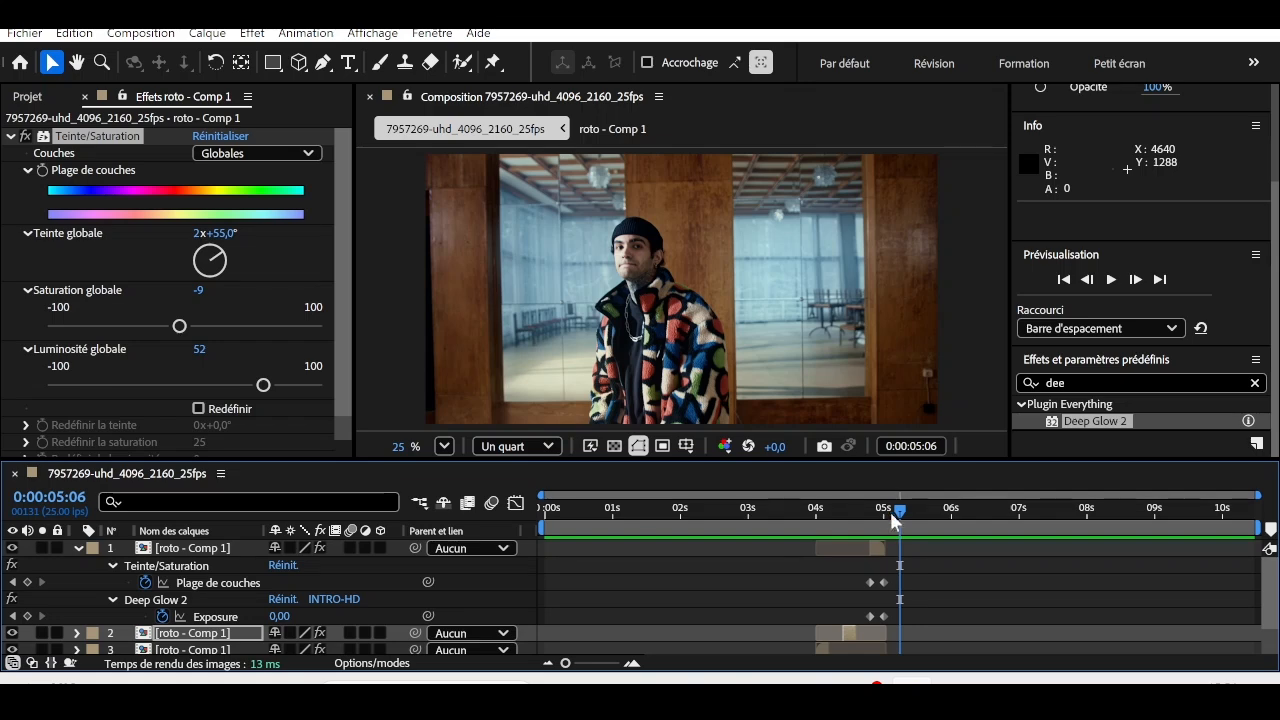
Try the Colorama effect on layer 2 at 0:00:04:14, and delete it from the layer
drag(893, 521, 853, 514)
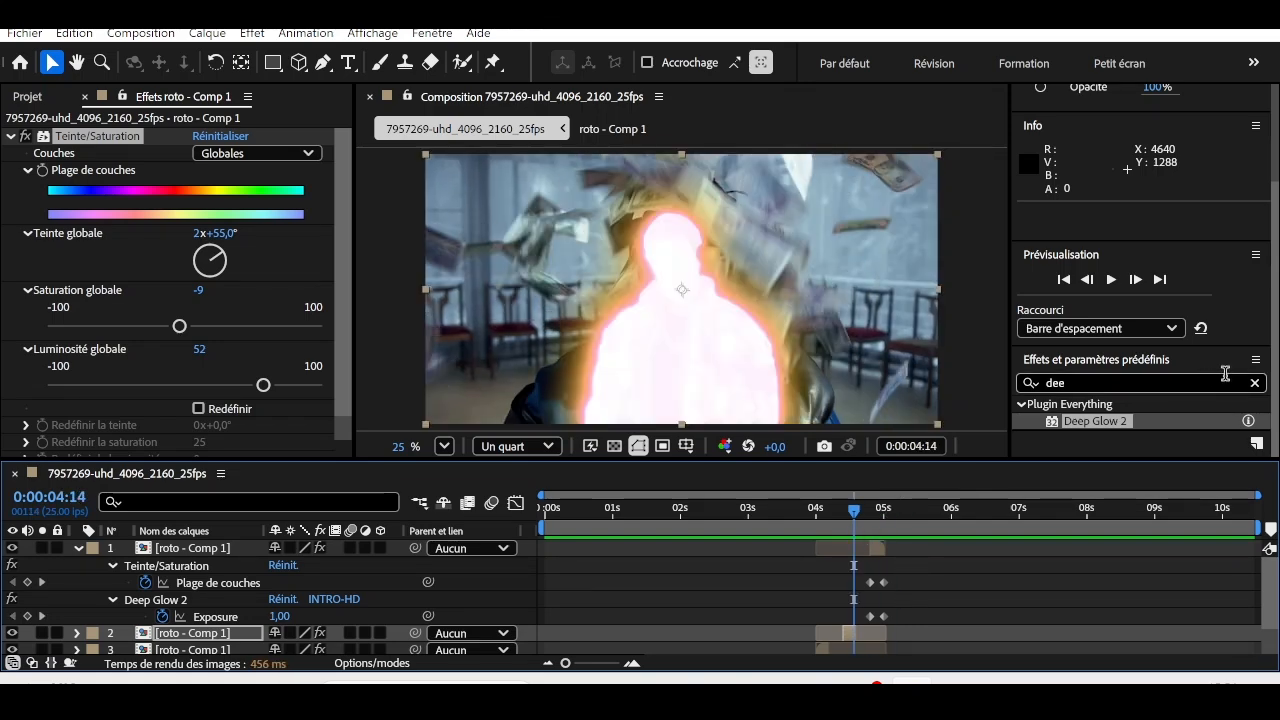
click(1253, 384)
text(c)
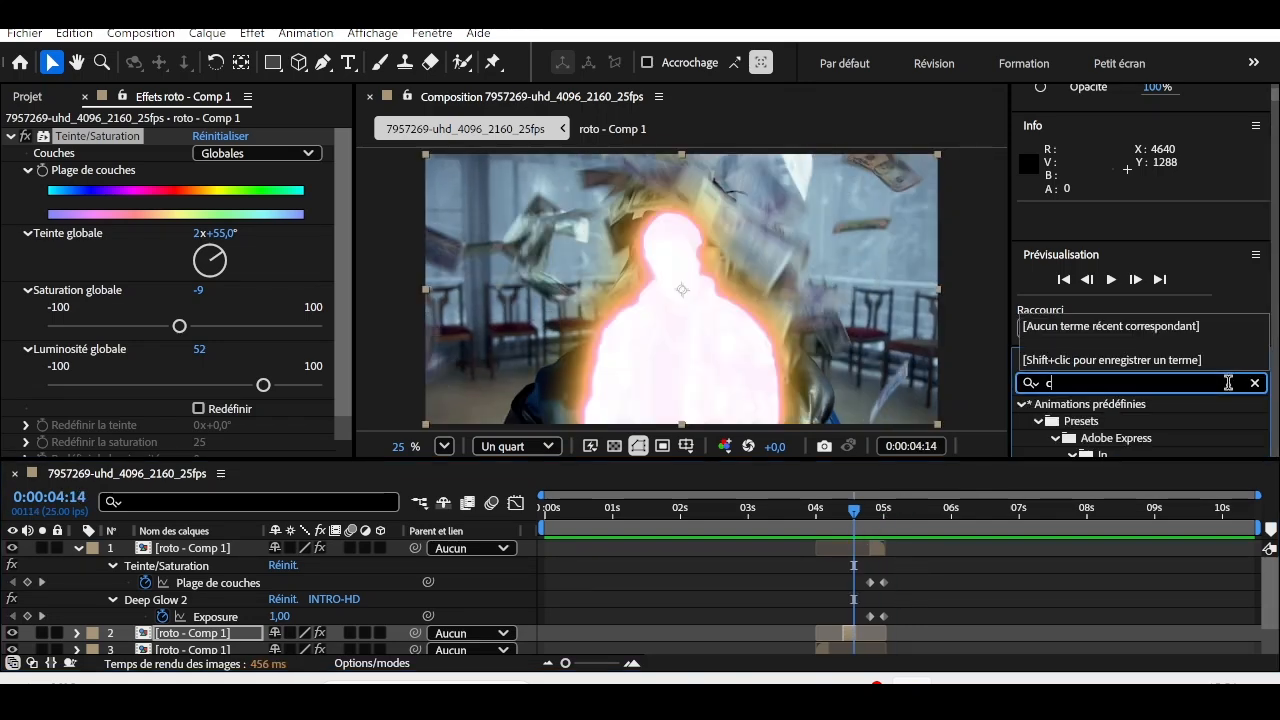
text(olorama)
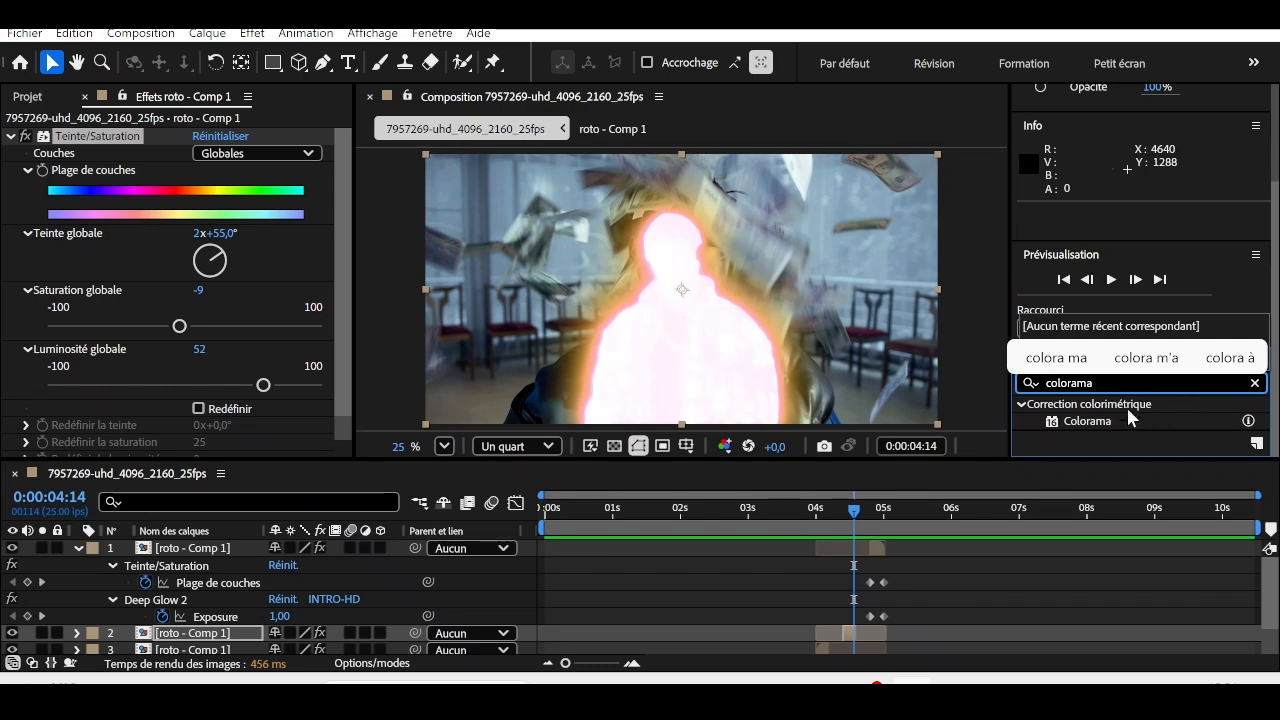
drag(1088, 421, 870, 634)
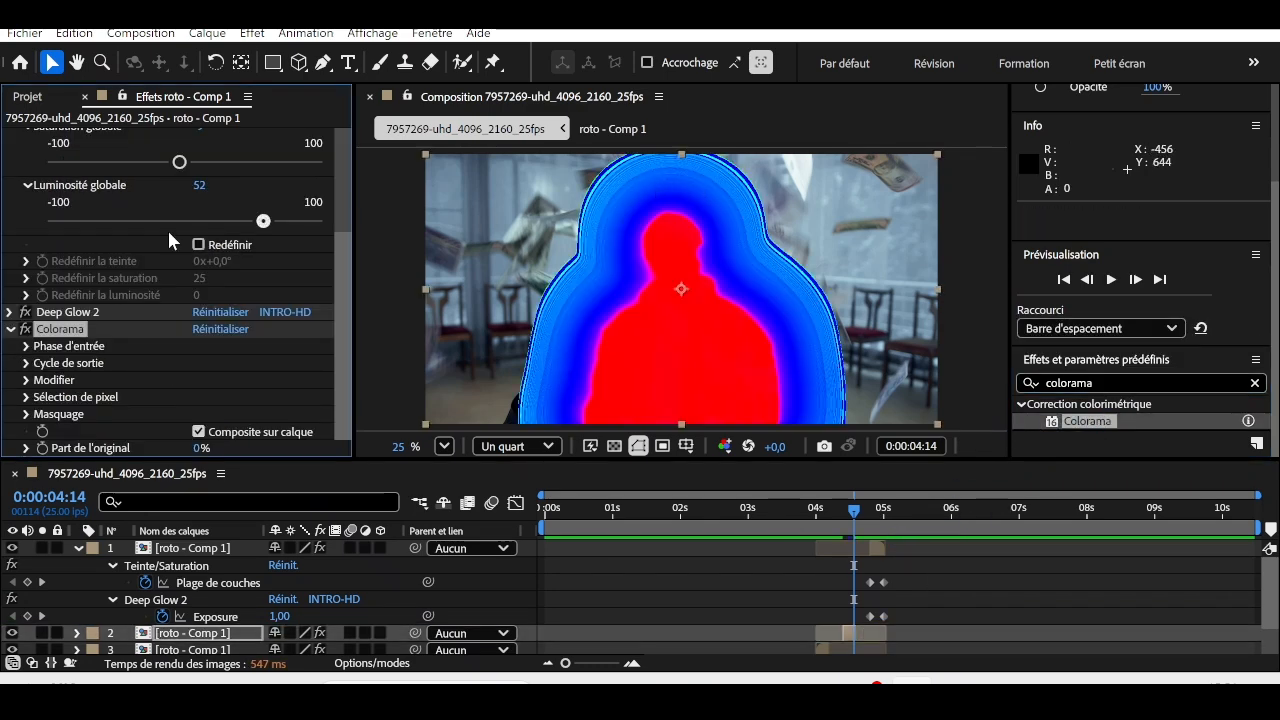
scroll(337, 270, up, 5)
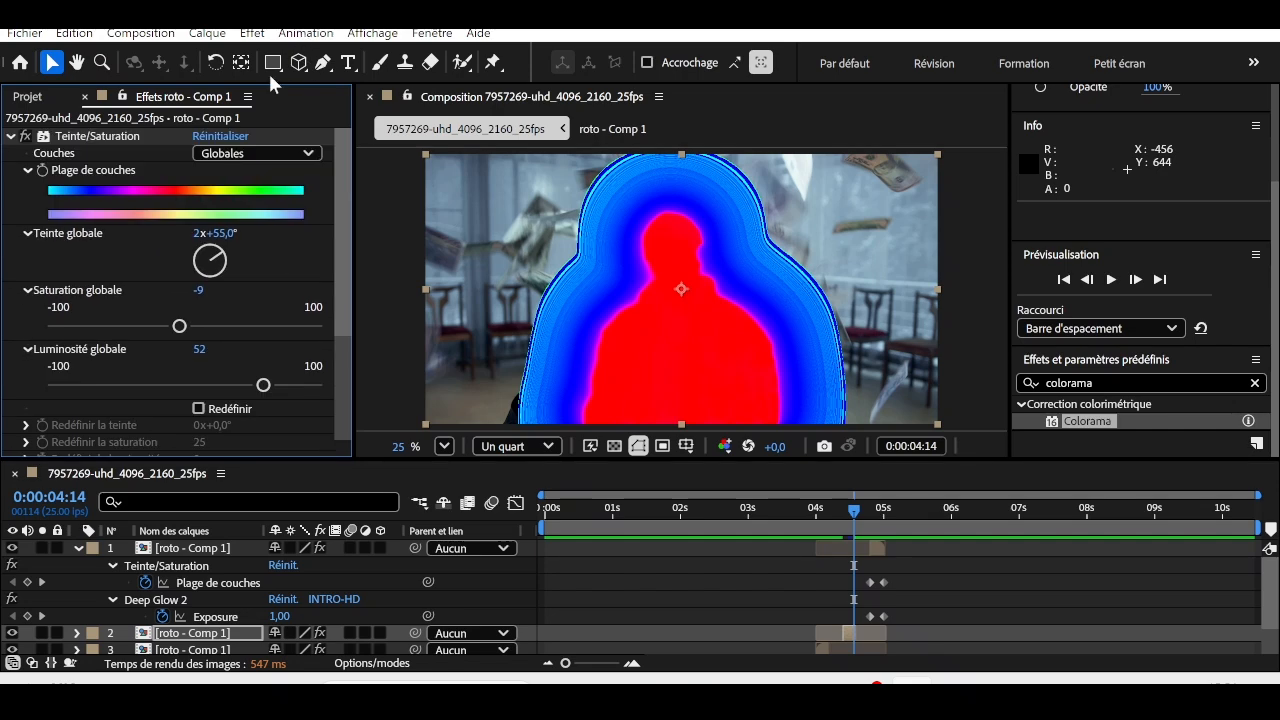
click(9, 137)
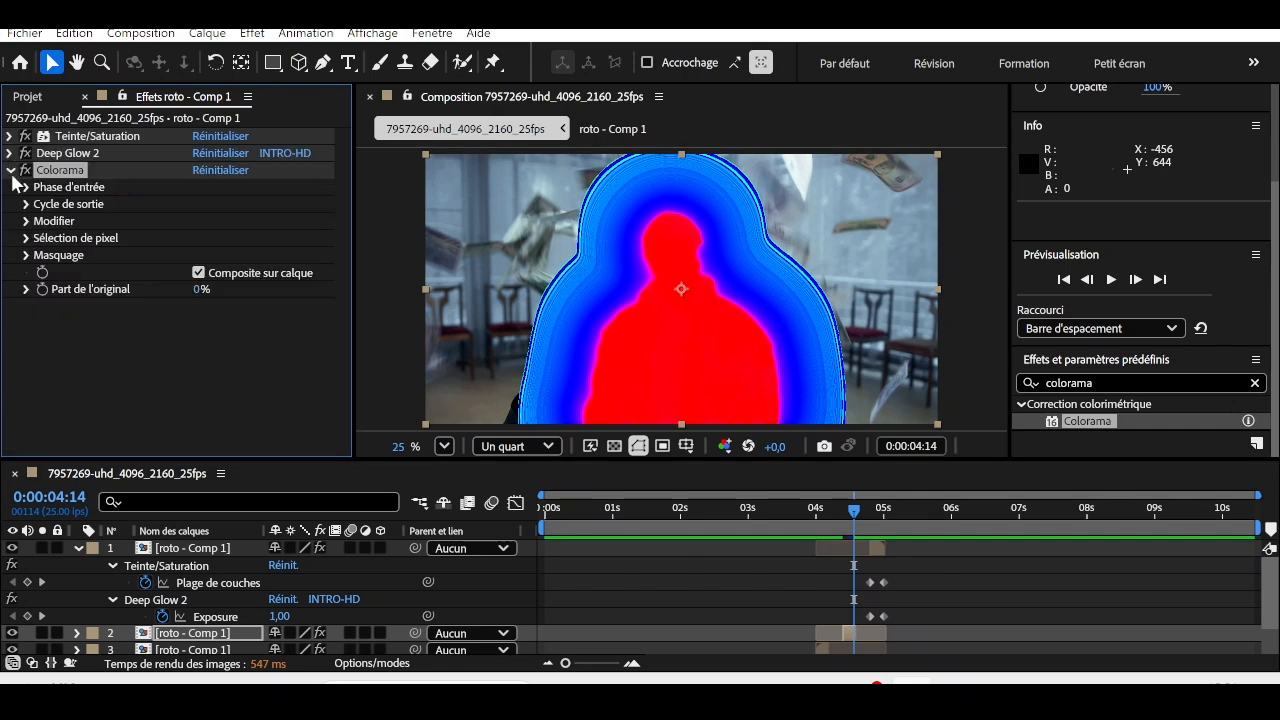
click(10, 171)
key(Delete)
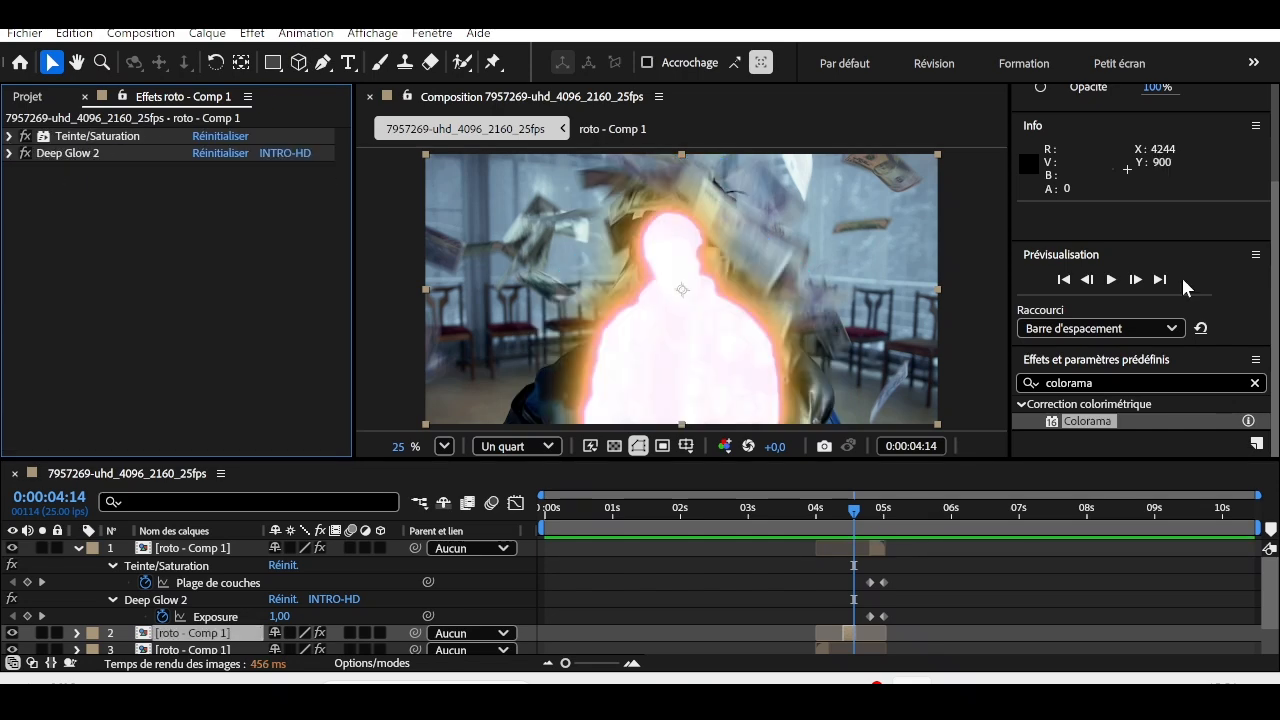
Find the Couleur Lumetri effect and apply it to layer 2
click(1182, 373)
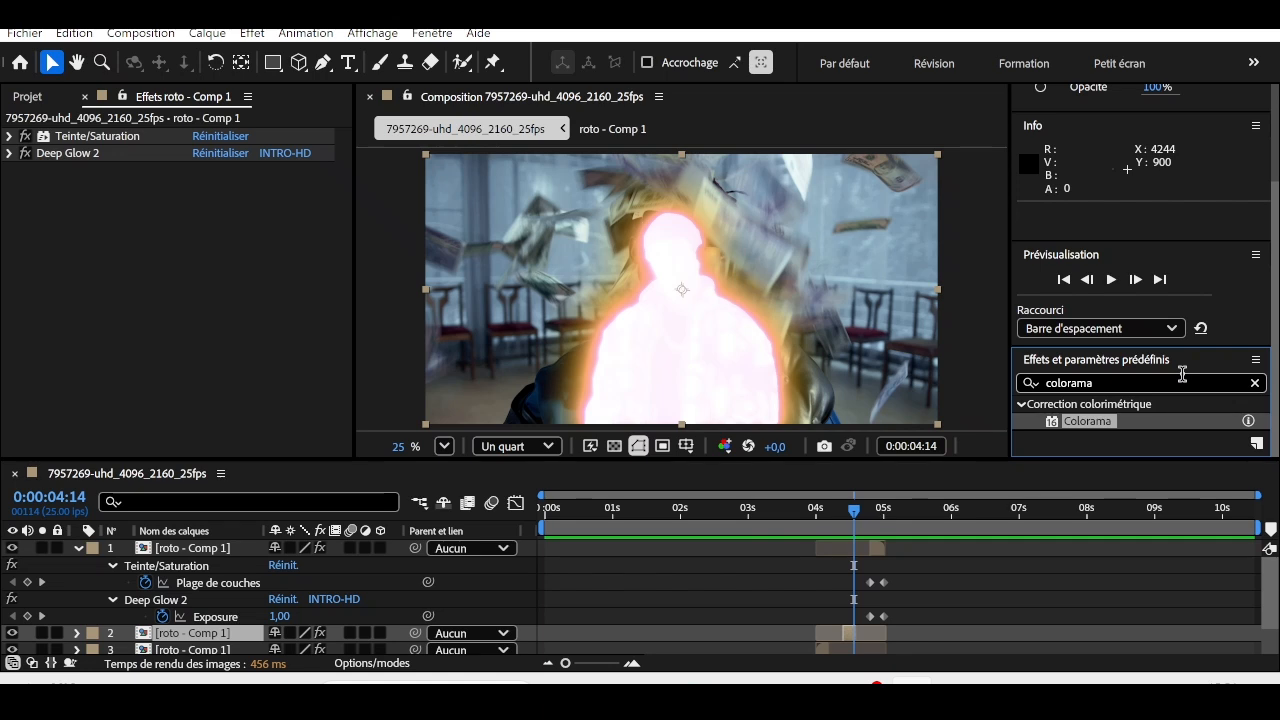
click(1182, 380)
key(BackSpace)
key(BackSpace)
key(BackSpace)
key(BackSpace)
key(BackSpace)
key(BackSpace)
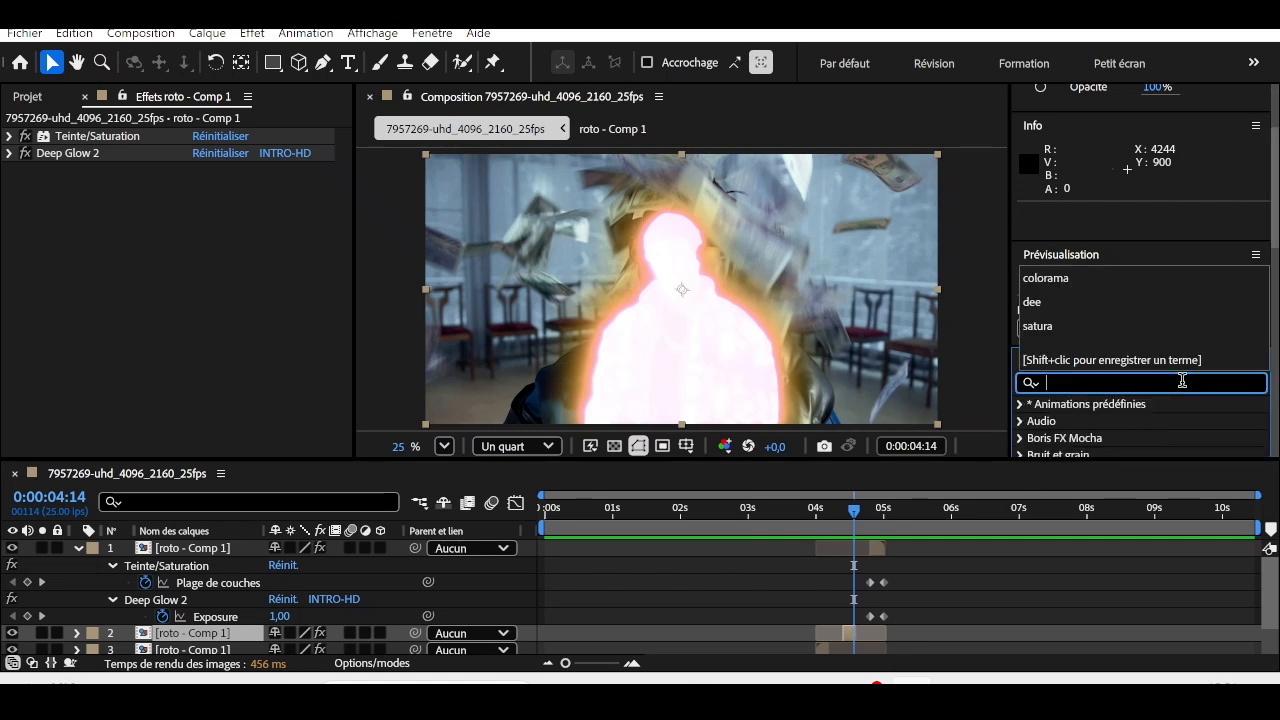
text(lumetr)
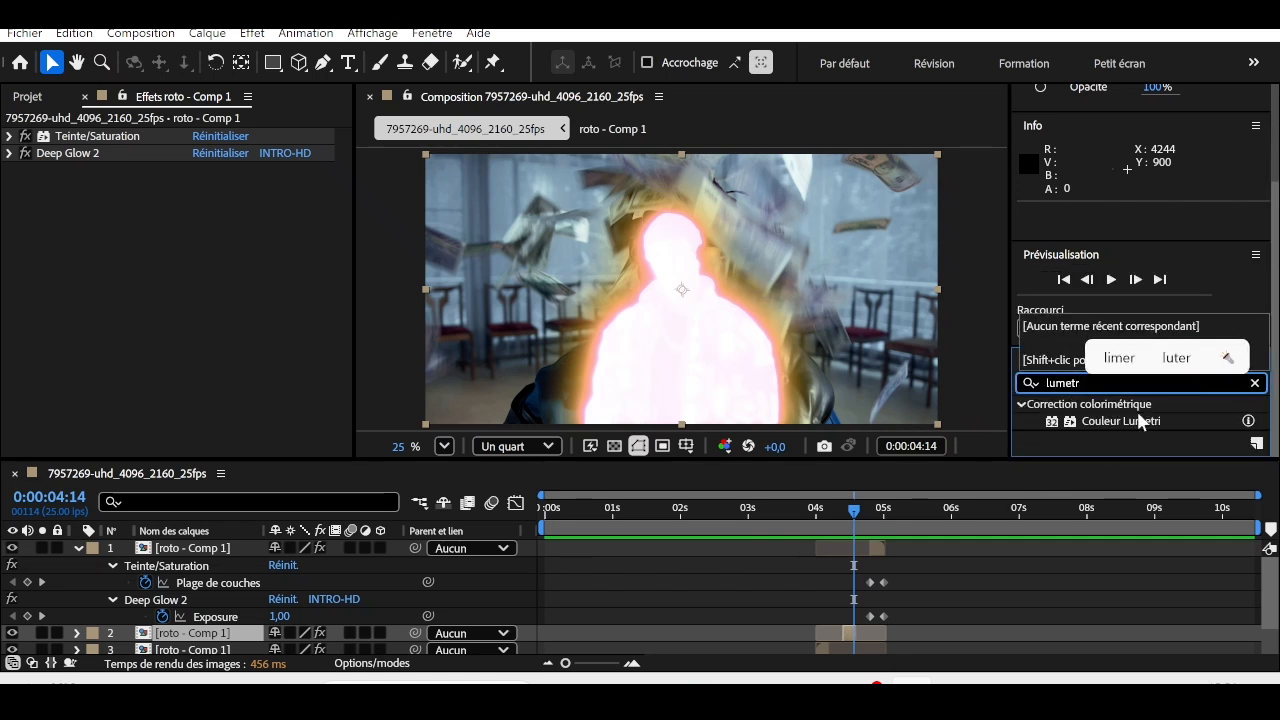
drag(1143, 421, 852, 596)
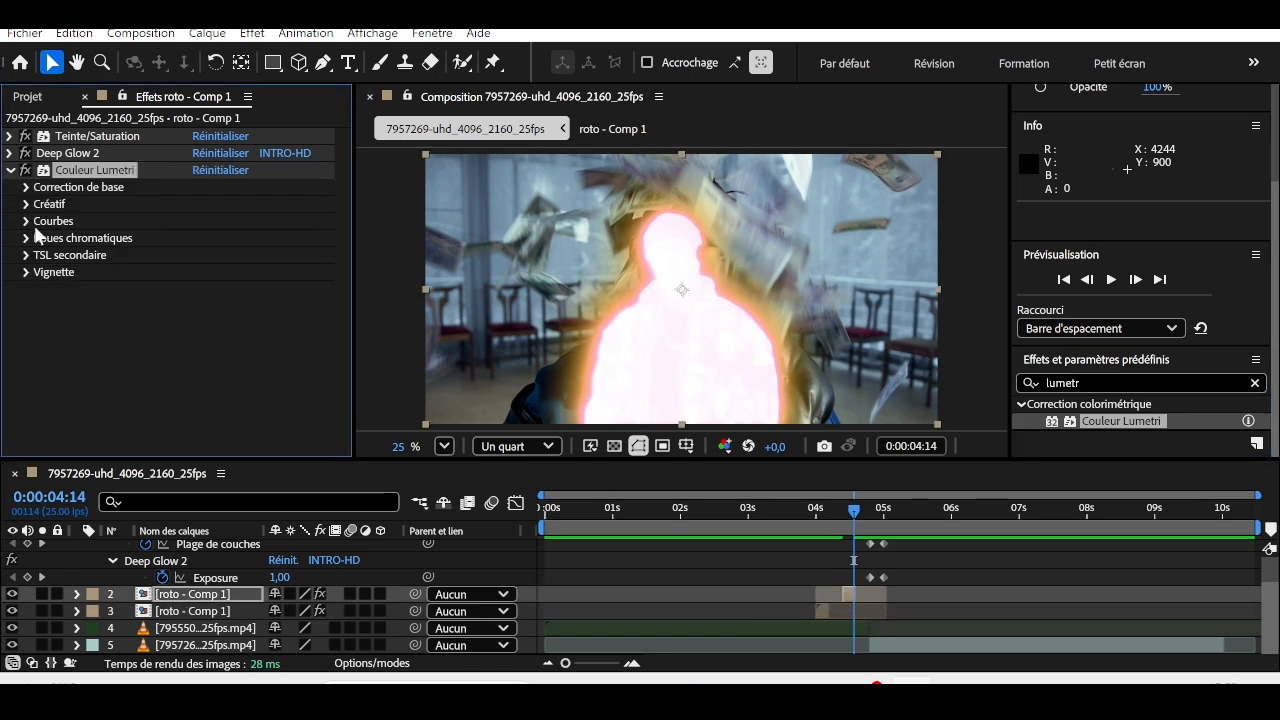
In layer 2's Couleur Lumetri, add a midpoint to the red Courbe RVB and raise it slightly above the diagonal
click(27, 223)
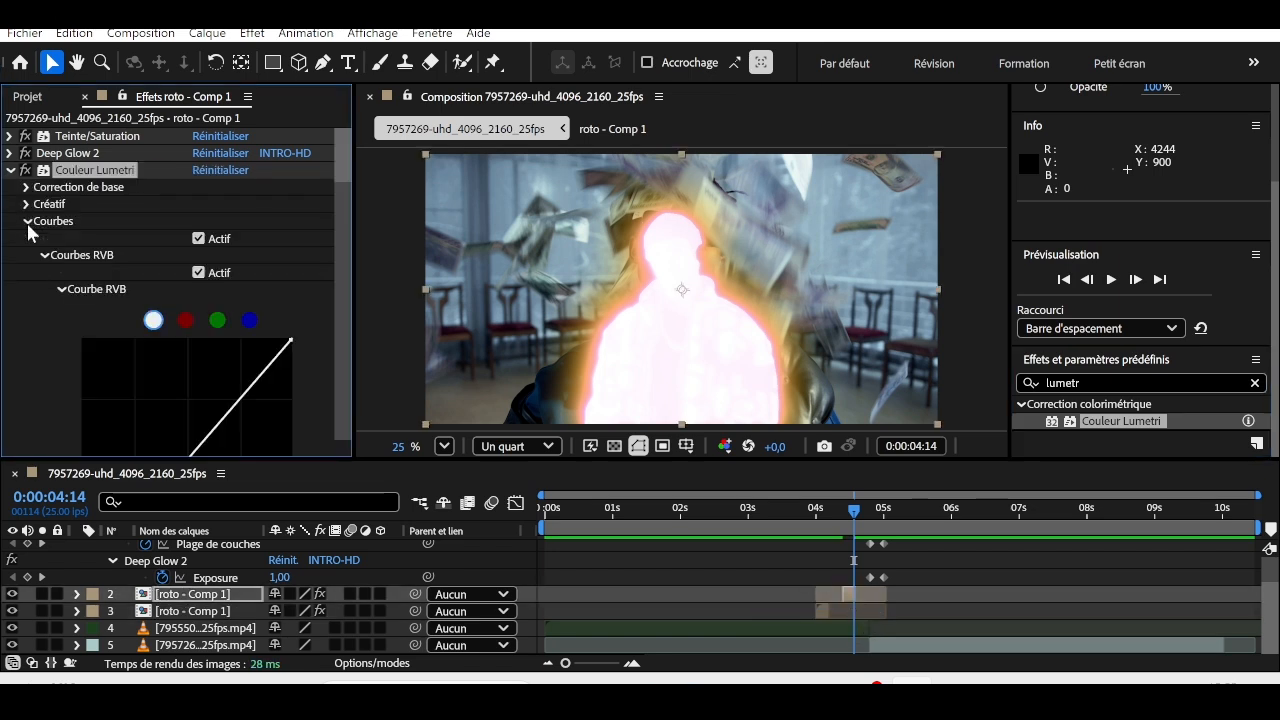
click(188, 320)
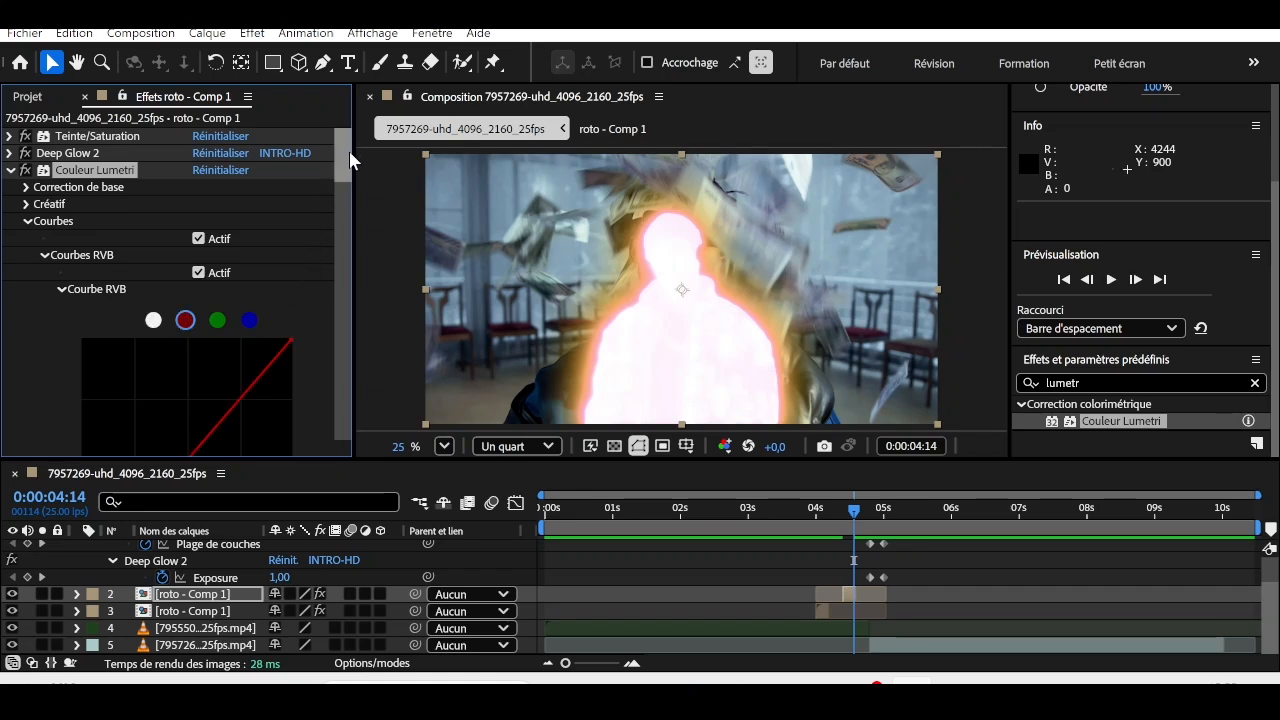
scroll(222, 213, down, 3)
mouse_move(210, 212)
mouse_down()
mouse_move(234, 234)
mouse_move(190, 198)
mouse_up()
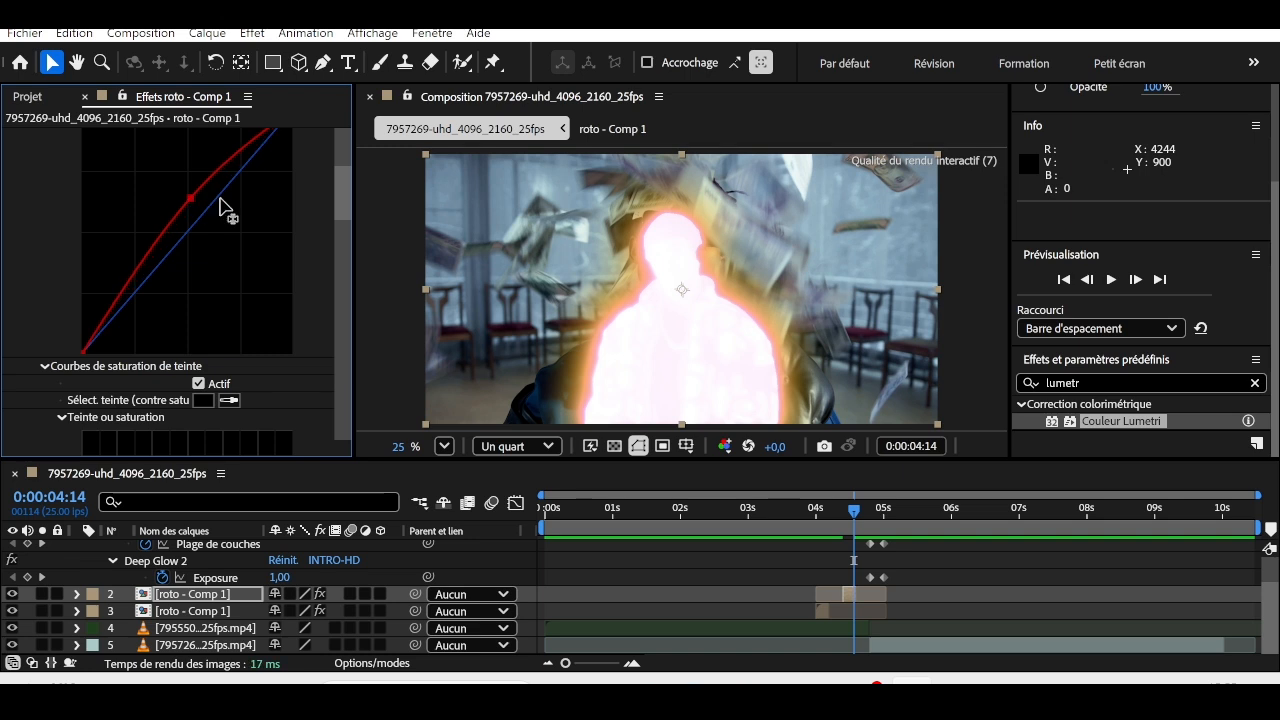
drag(341, 203, 341, 187)
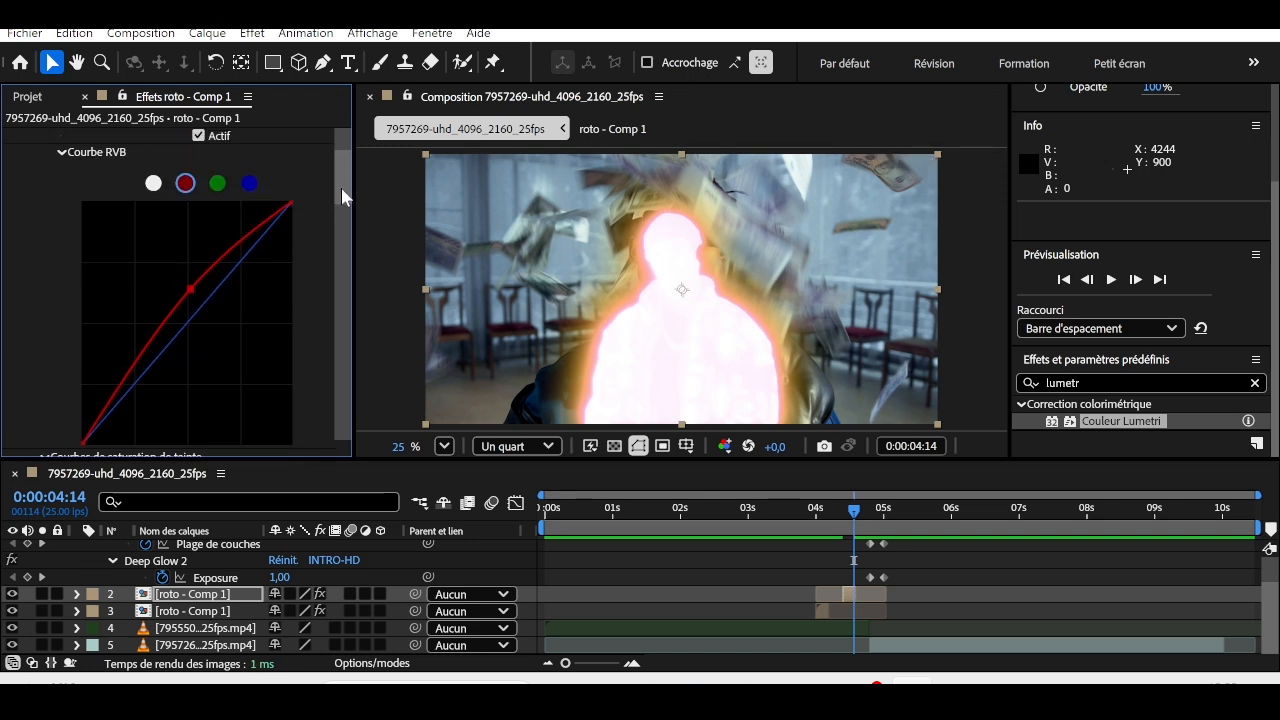
Raise the midtones of the white master curve in Courbe RVB, and raise the green curve slightly above it
click(217, 183)
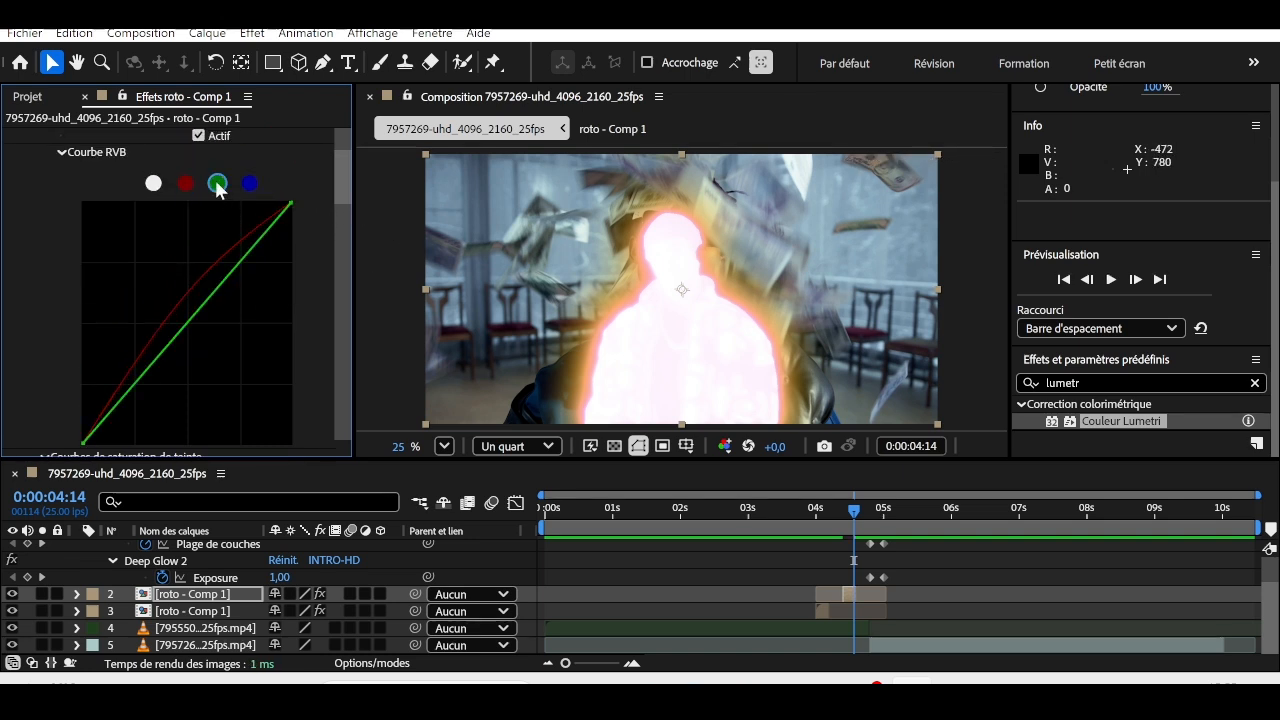
click(153, 183)
drag(203, 310, 161, 298)
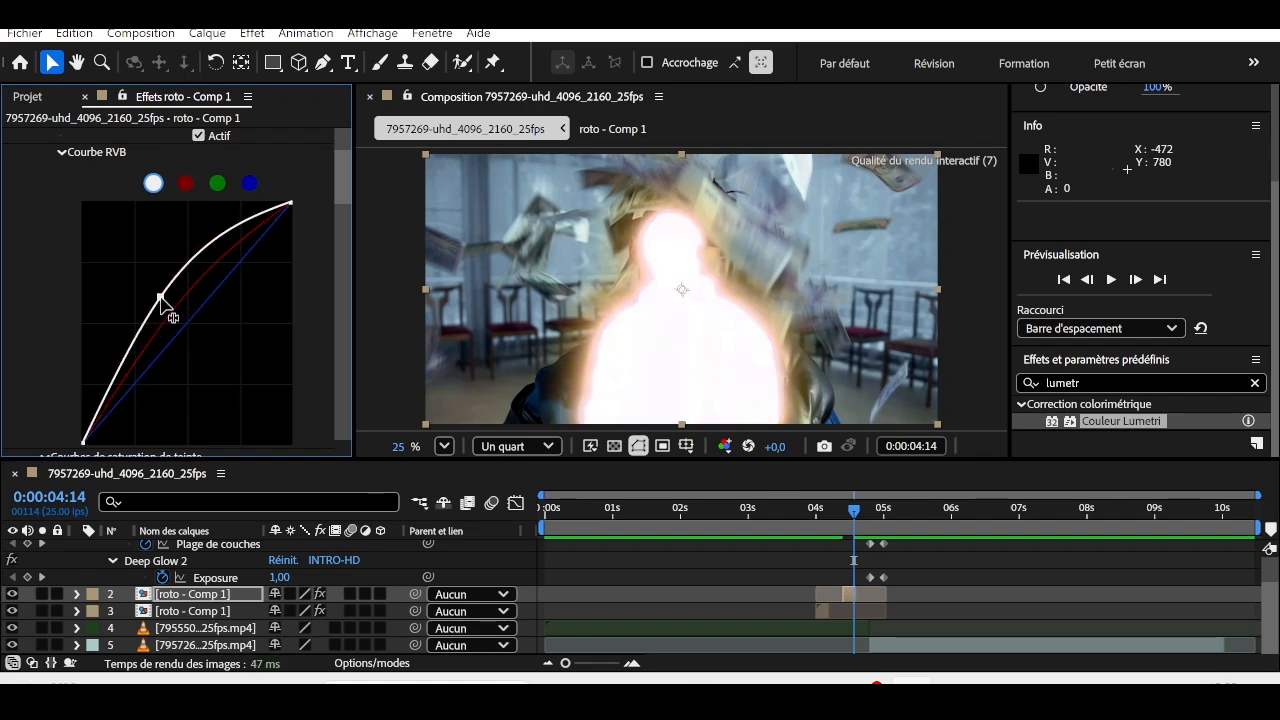
click(217, 183)
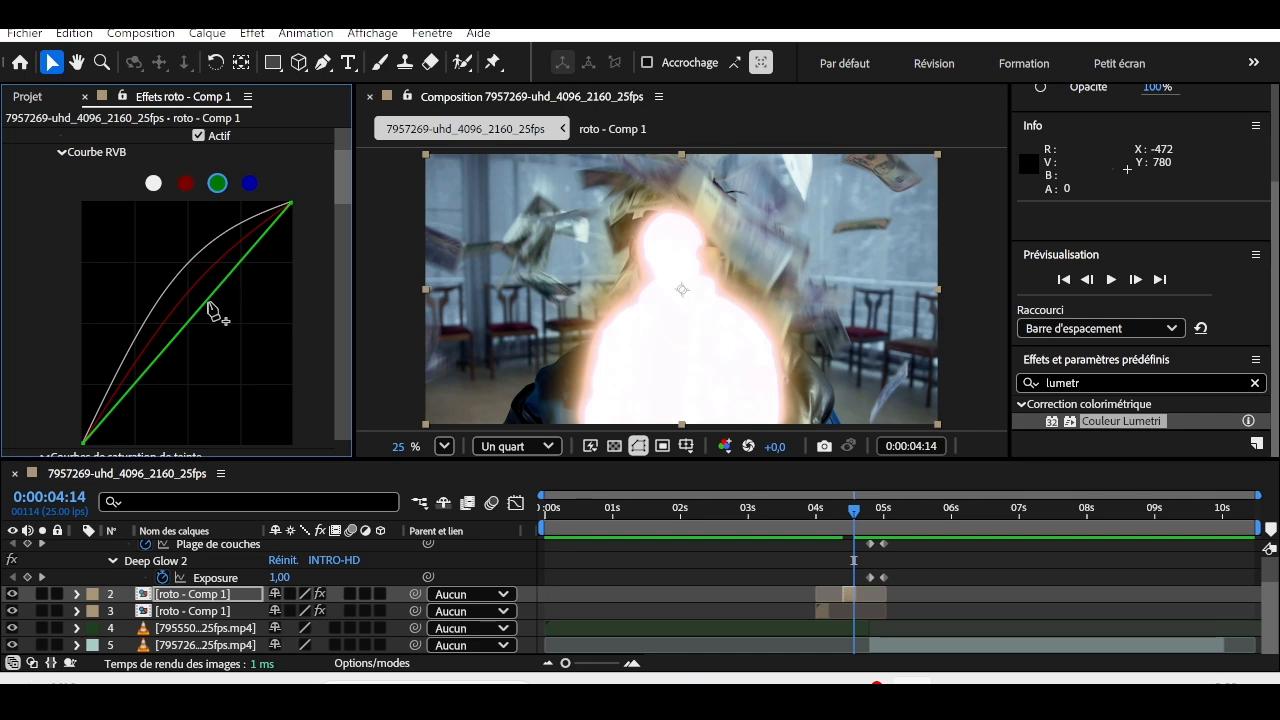
drag(208, 304, 173, 341)
Raise the red curve's existing midpoint further in Courbe RVB, up to the level of the white master curve
click(249, 183)
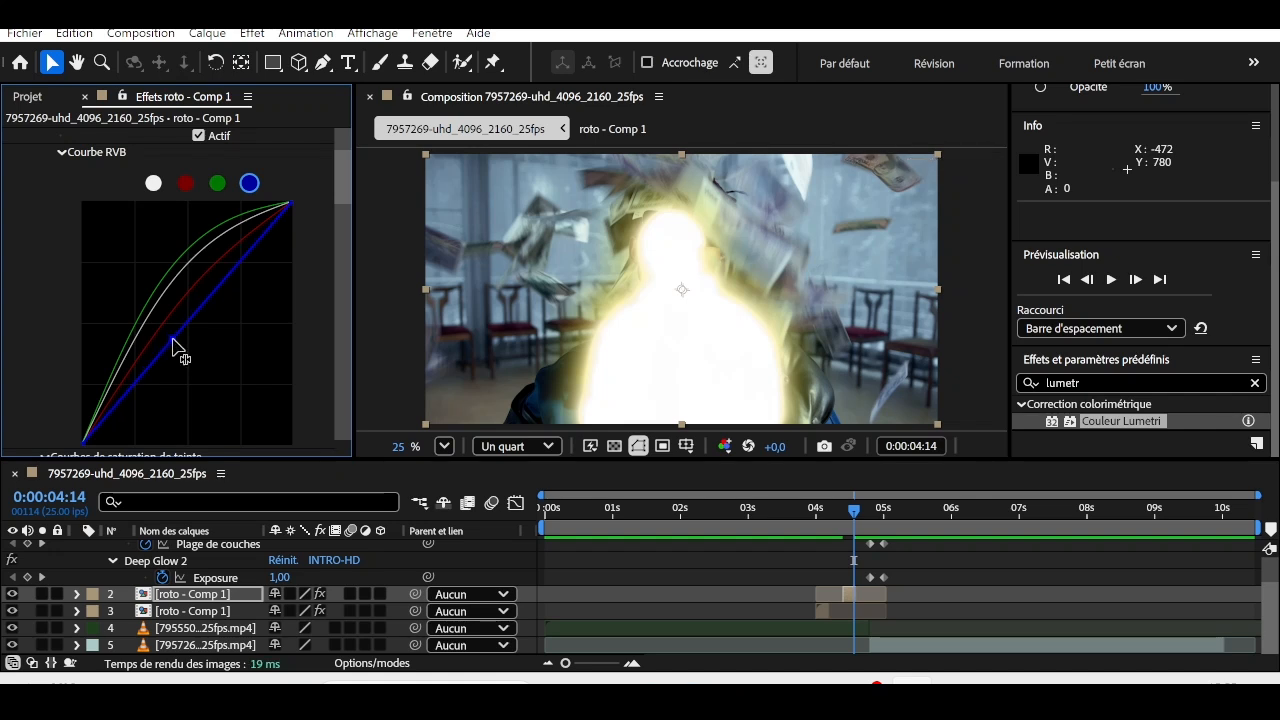
click(218, 183)
click(187, 183)
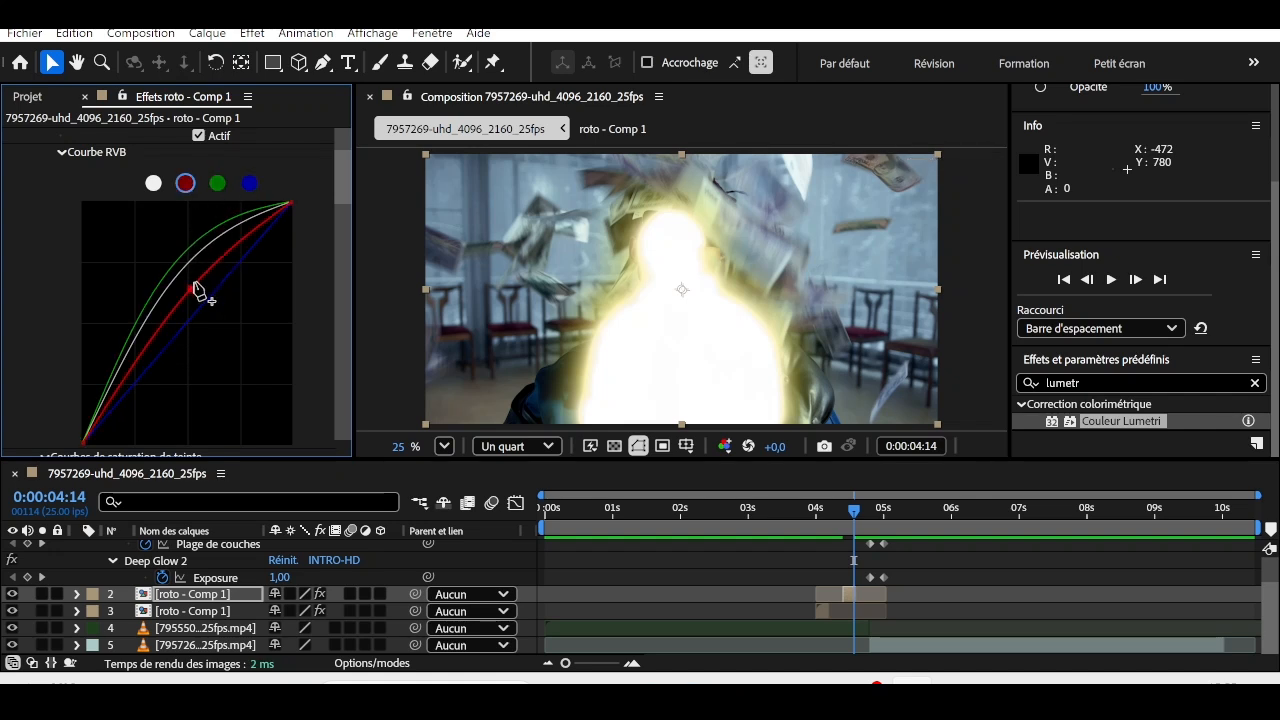
drag(194, 287, 161, 296)
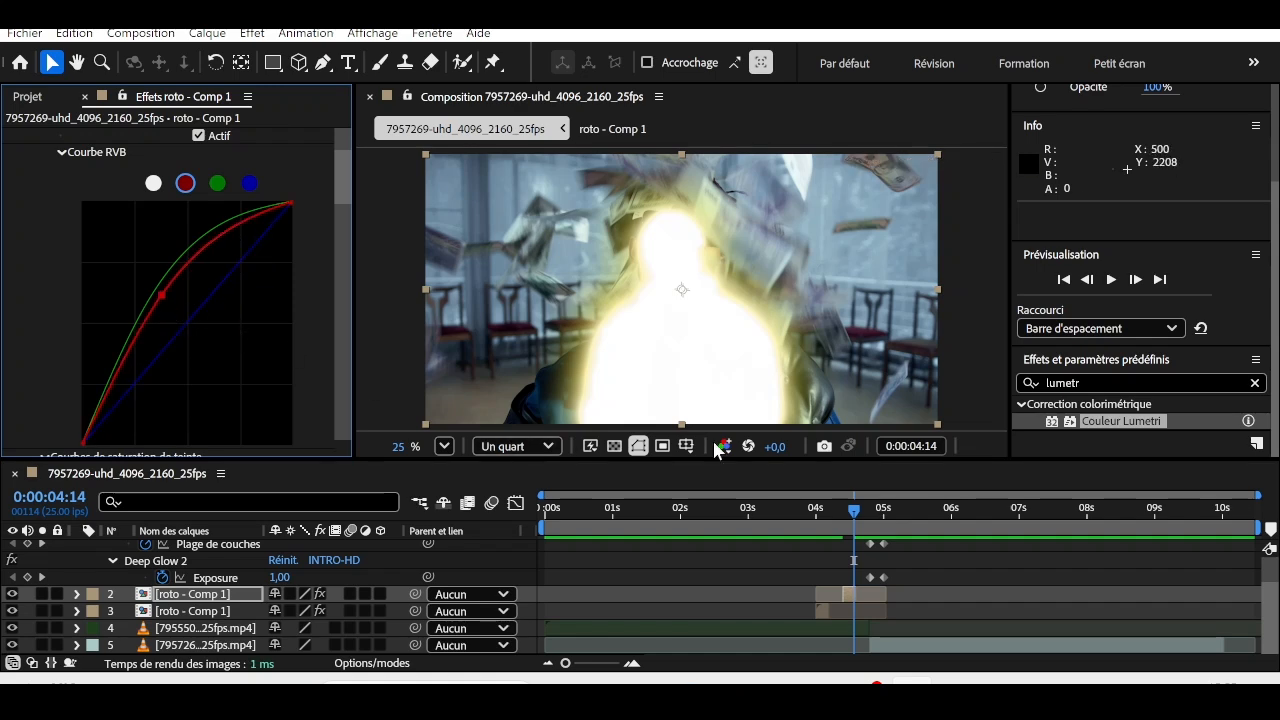
Play the transition twice from 0:00:03:23 to check the Lumetri-coloured glow on the cutout
drag(864, 502, 811, 526)
key(space)
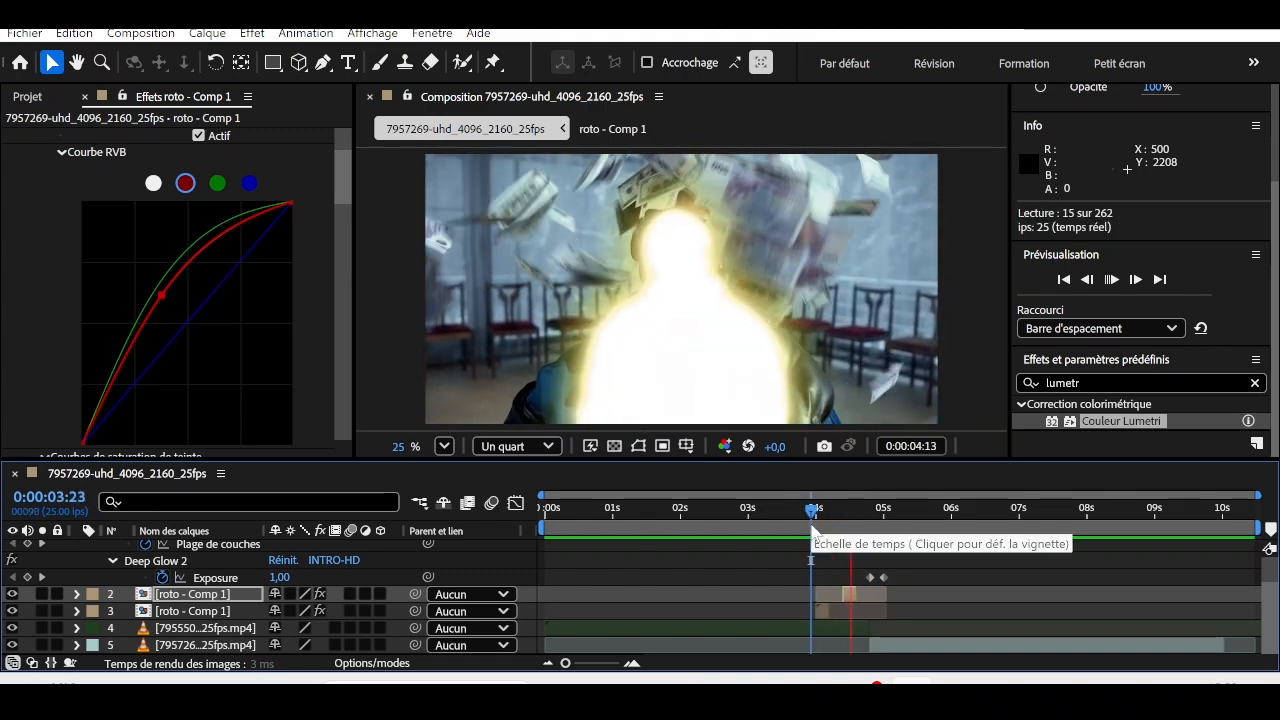
key(space)
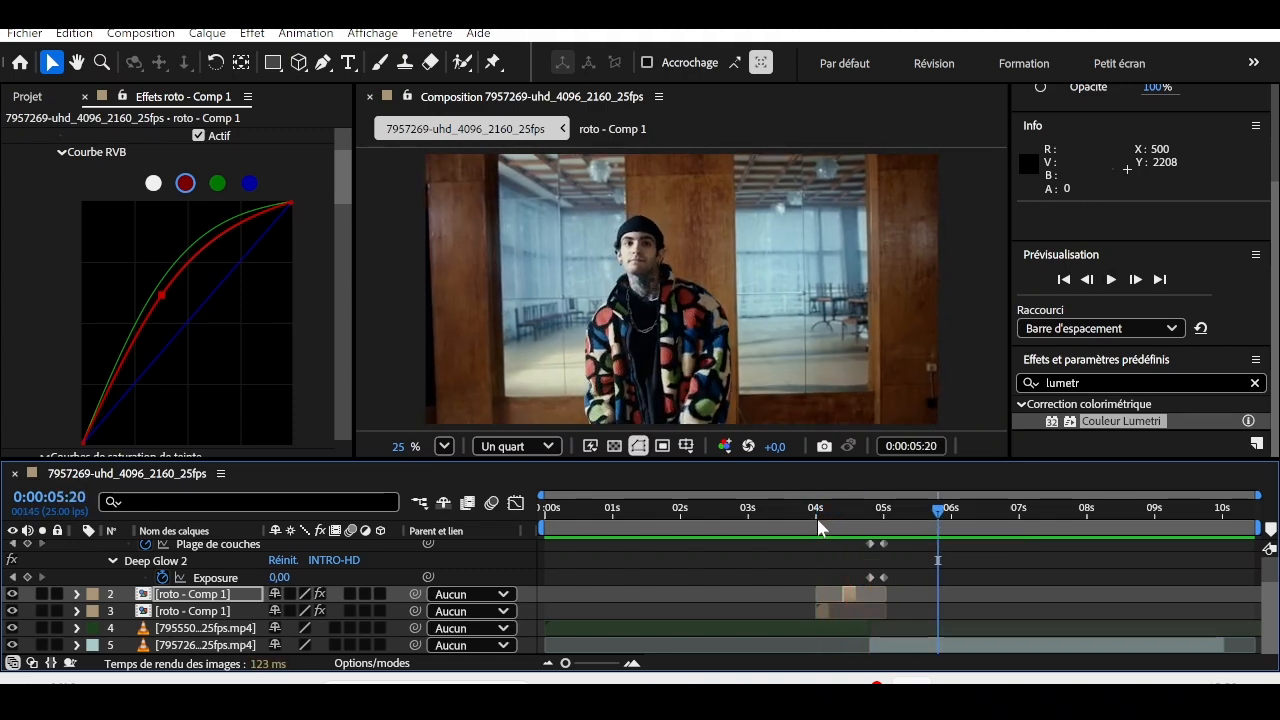
click(809, 508)
key(space)
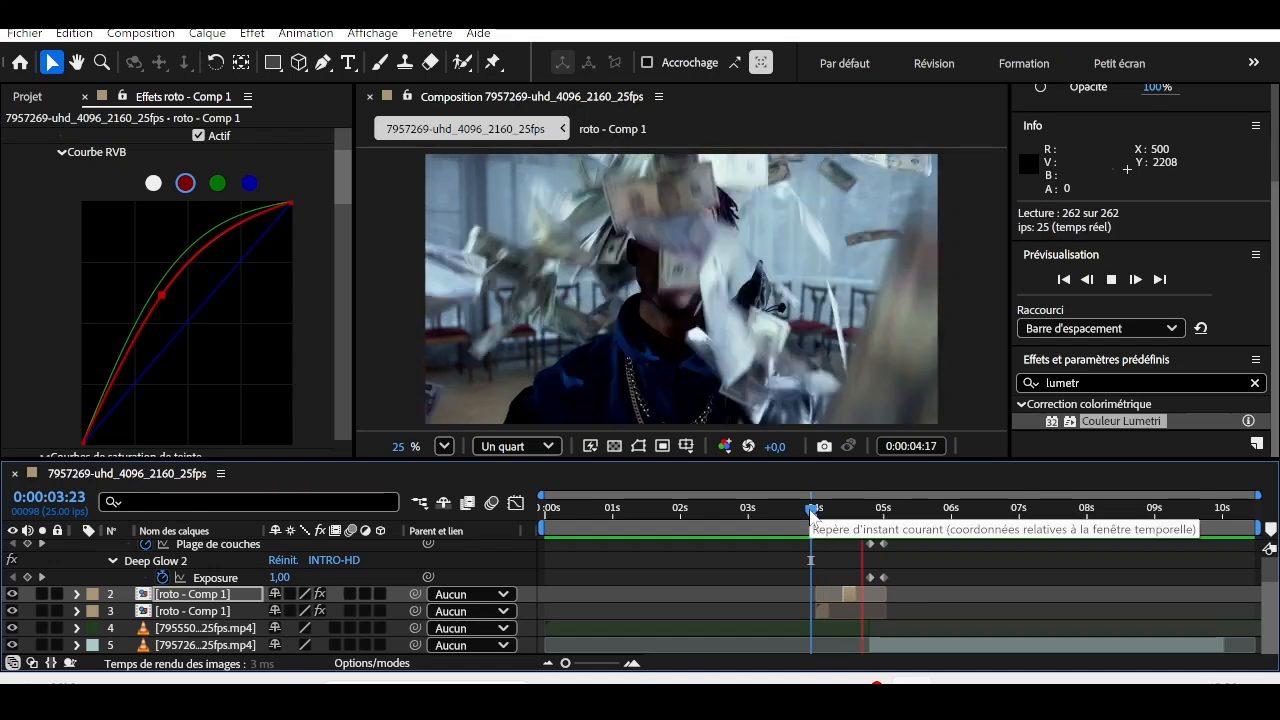
key(space)
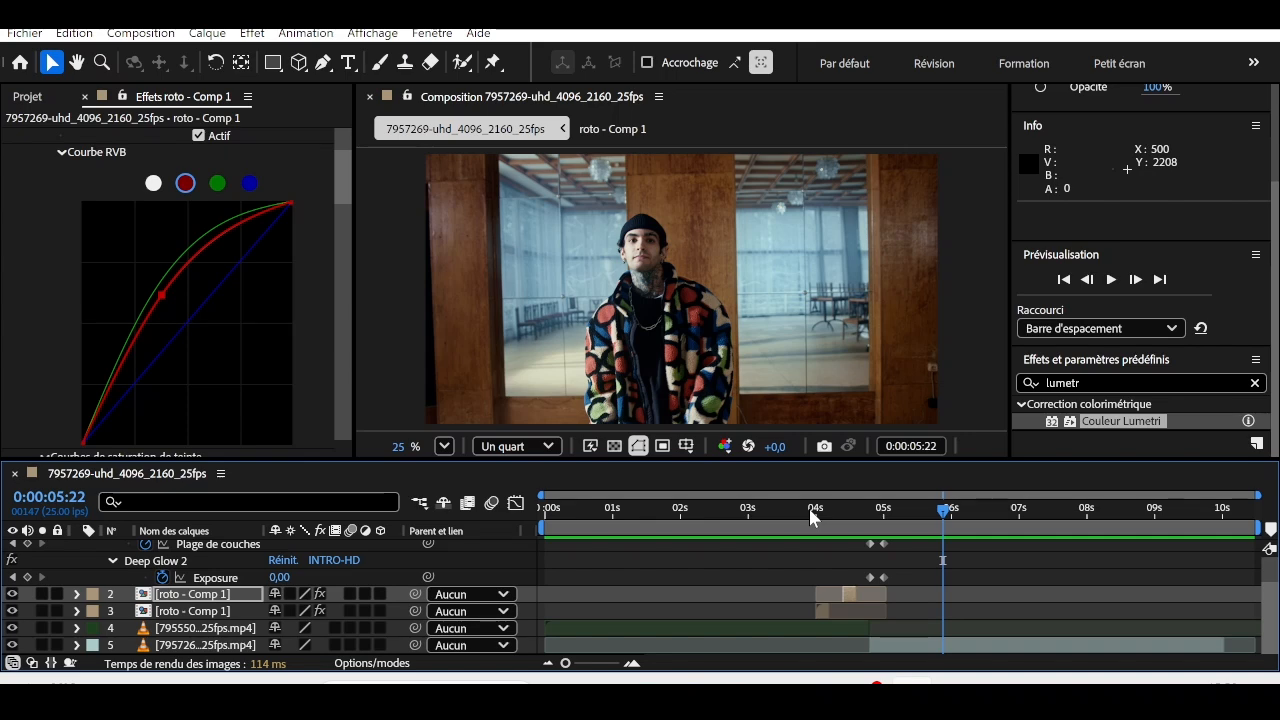
mouse_move(876, 686)
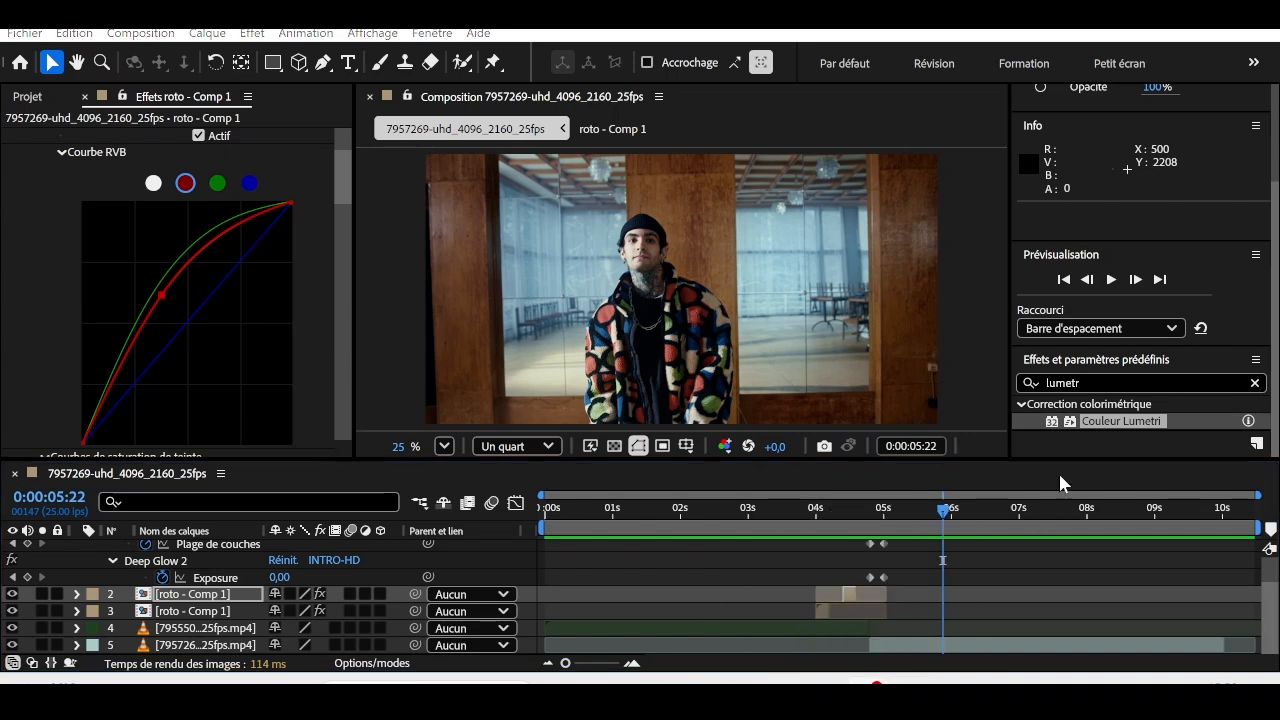